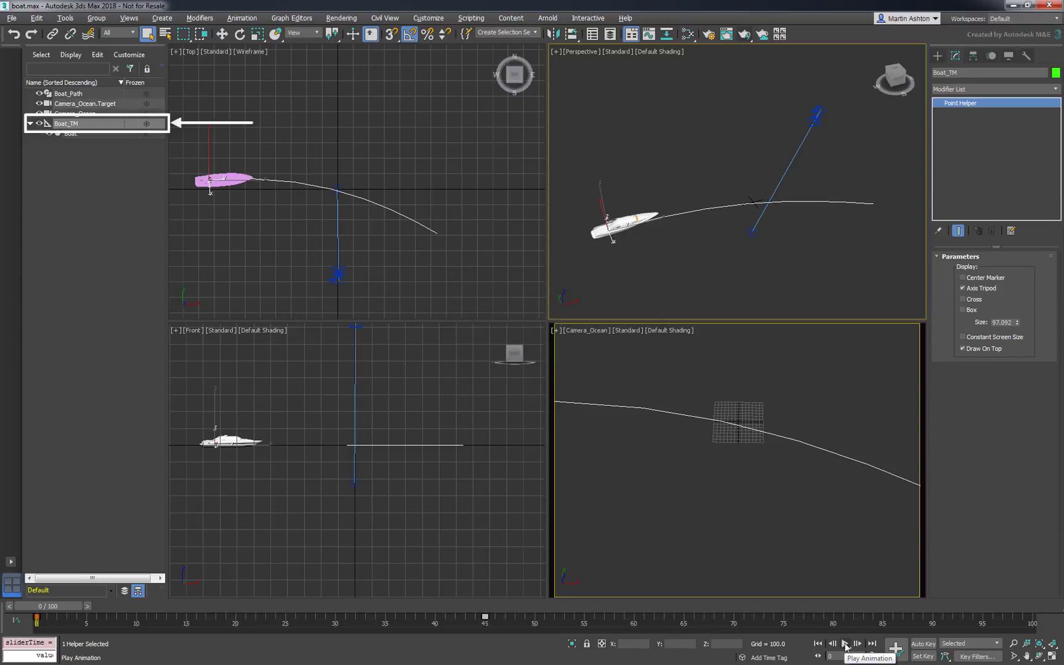
Step: Play the boat animation along its path
click(845, 643)
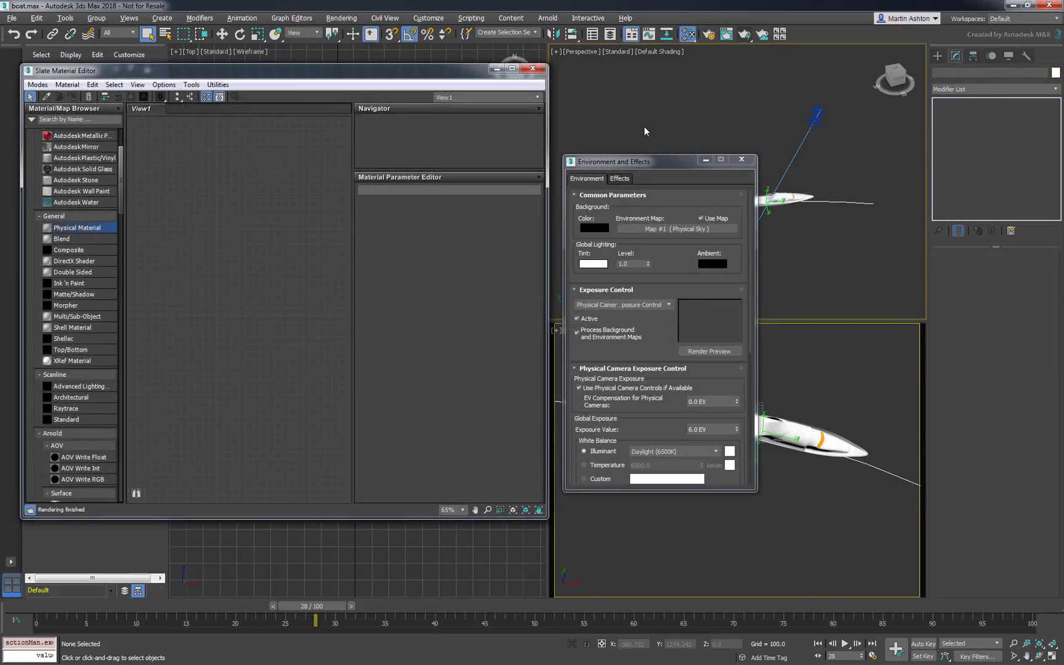
Step: Bring the Physical Sky environment map into the Slate Material Editor as an instance, then close the editor
drag(645, 229, 243, 252)
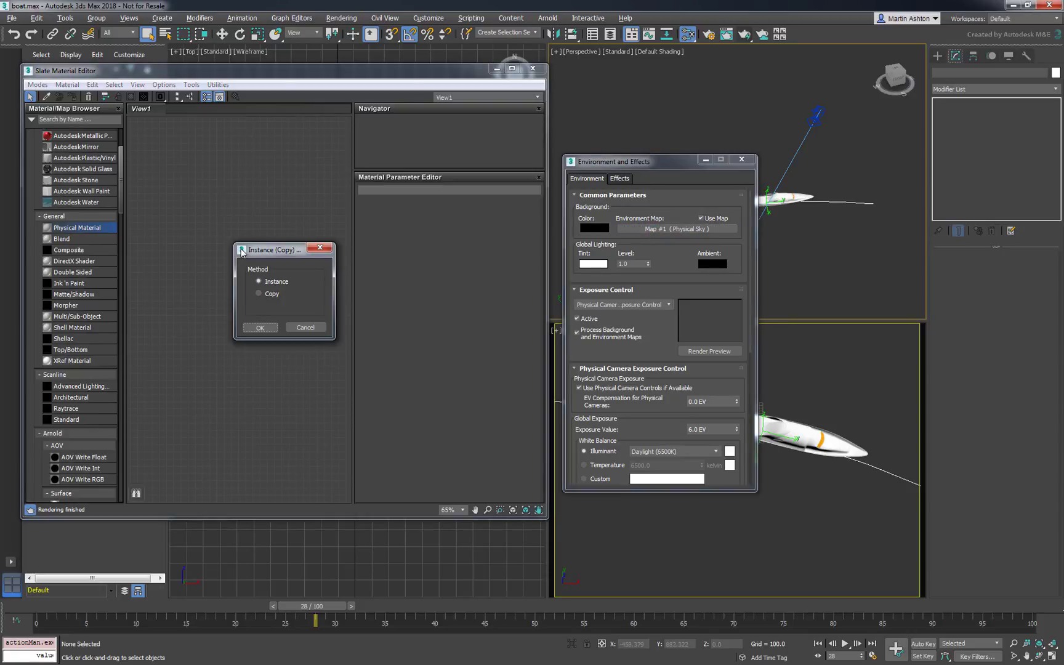
click(259, 329)
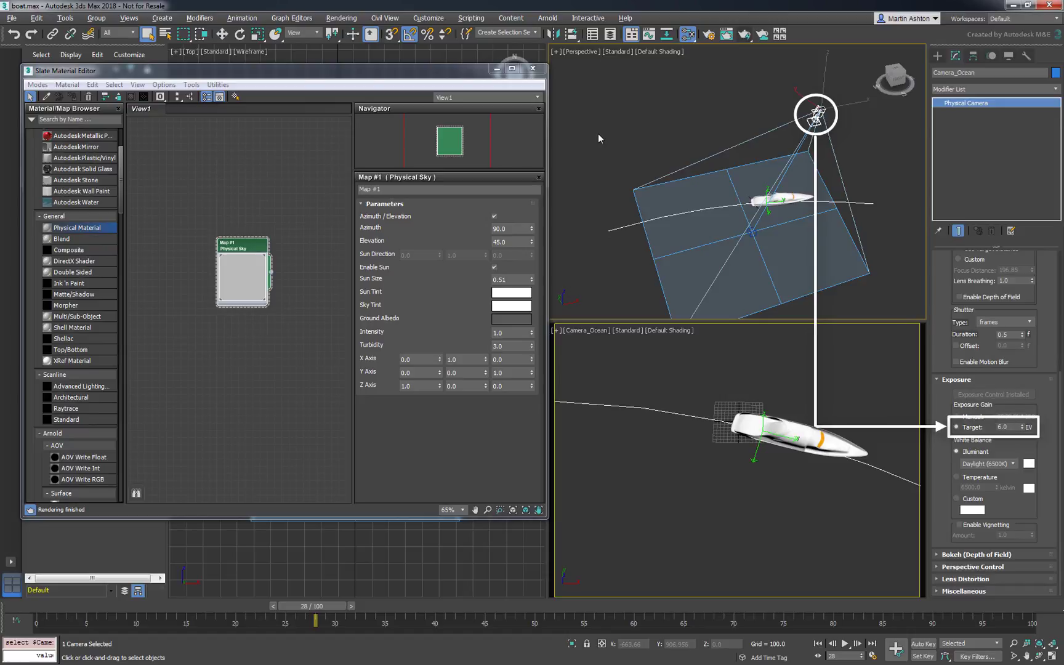
click(533, 68)
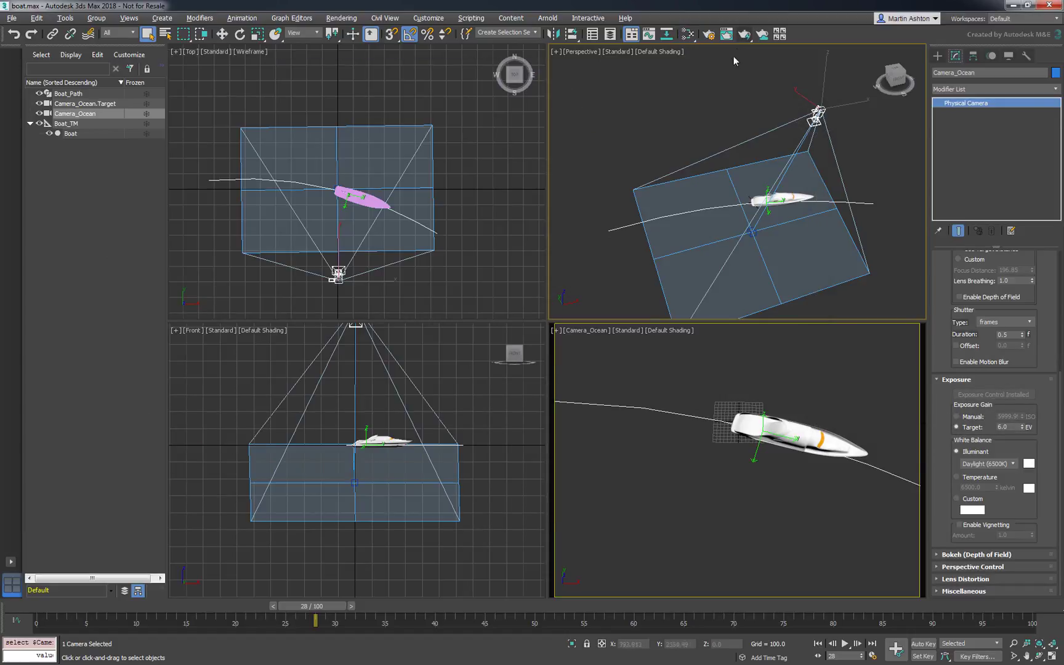
Step: Render the Camera_Ocean view at frame 28 and close the rendered image
click(744, 34)
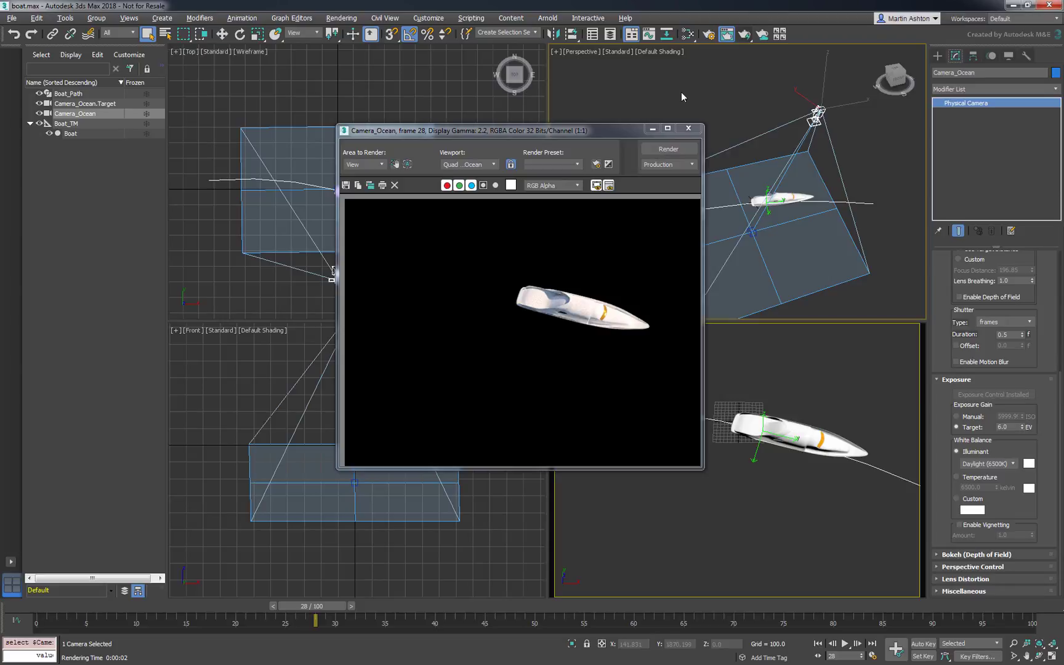
click(688, 128)
Step: Create a box named Water_Container around the boat path in a maximized perspective view, 1000 long, 1800 wide and -50 high
key(ctrl+d)
key(alt+w)
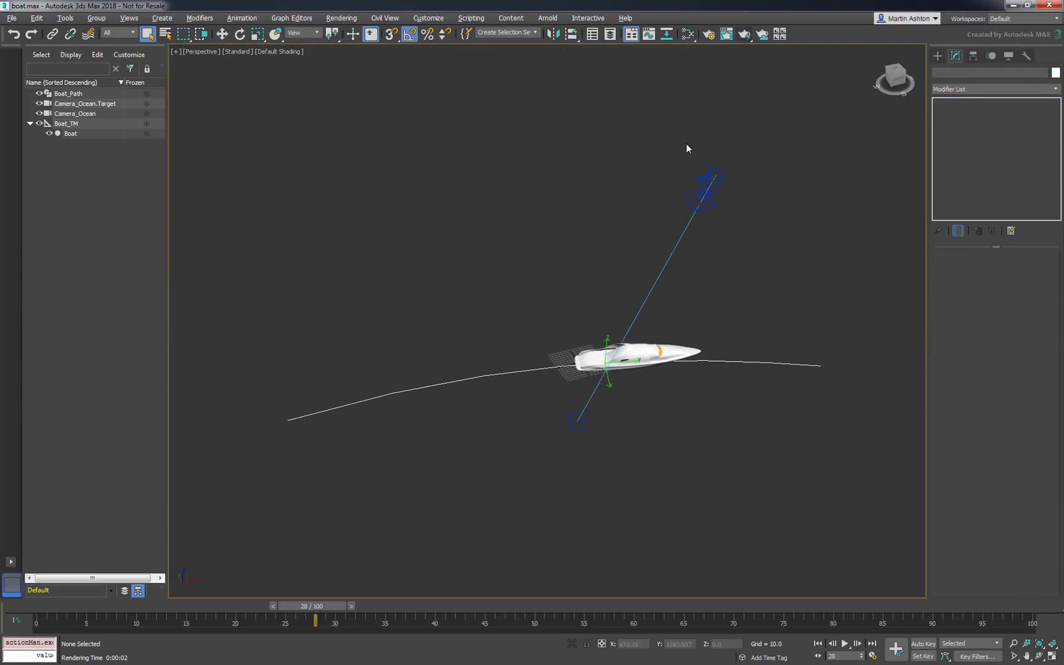
click(937, 55)
click(972, 122)
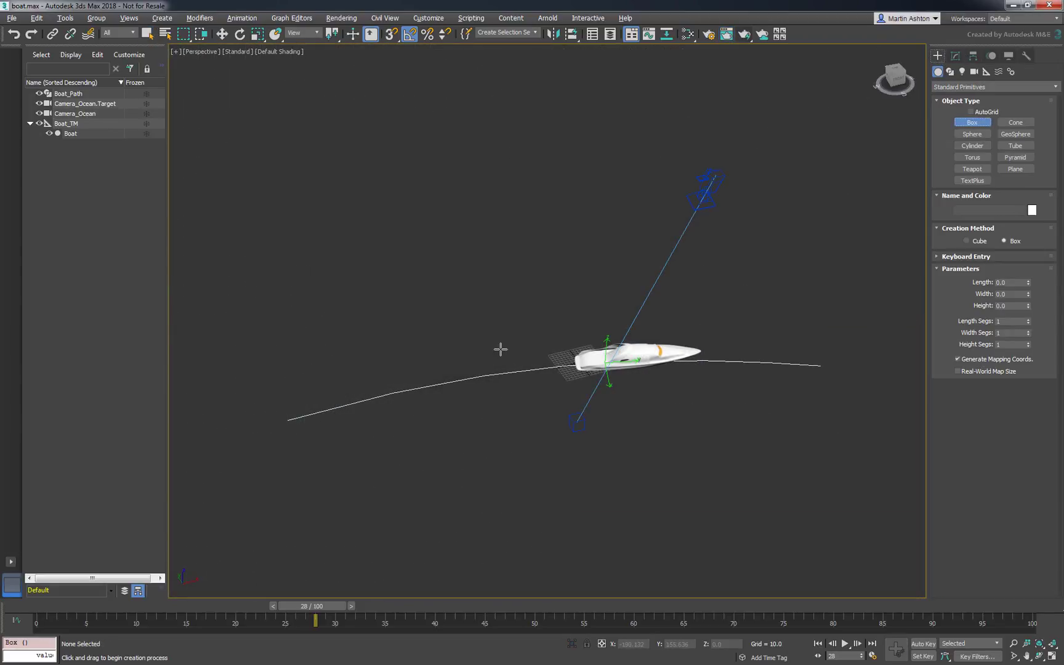
drag(500, 349, 693, 383)
click(708, 415)
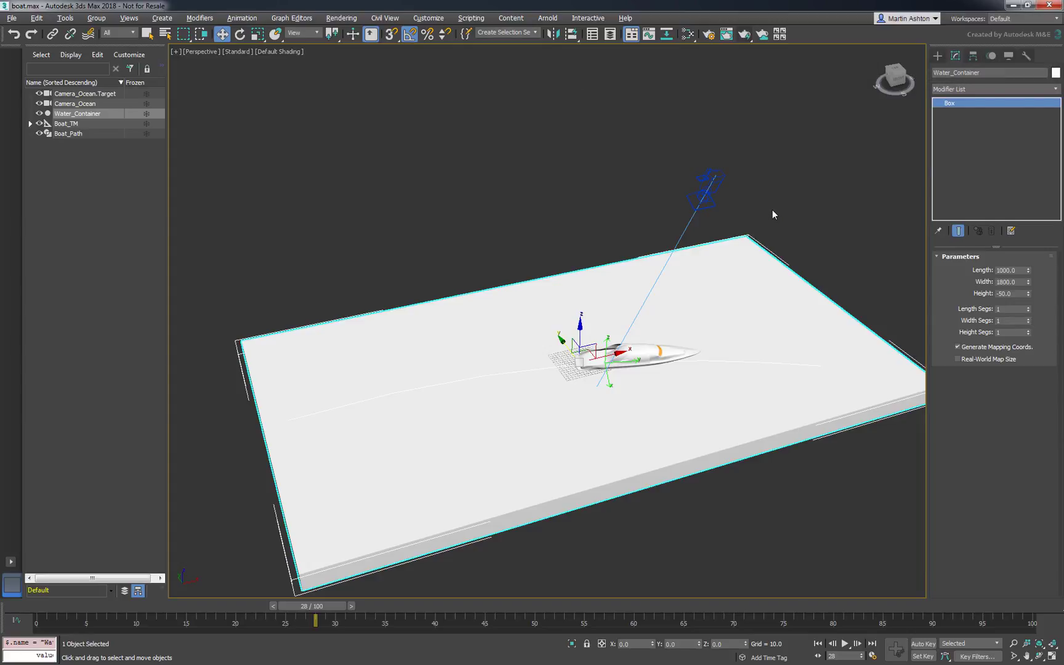
Step: Set Water_Container's visibility to 0.1, make it non-renderable and have it display as see-through
right_click(772, 209)
click(788, 290)
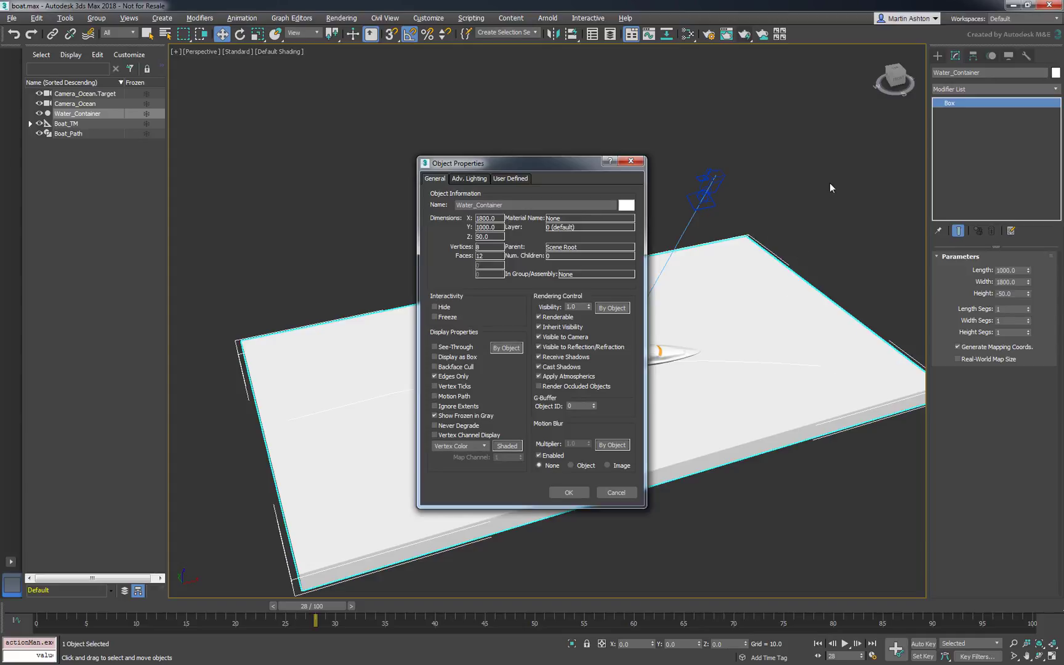
double_click(578, 306)
text(0.1)
key(Return)
click(539, 316)
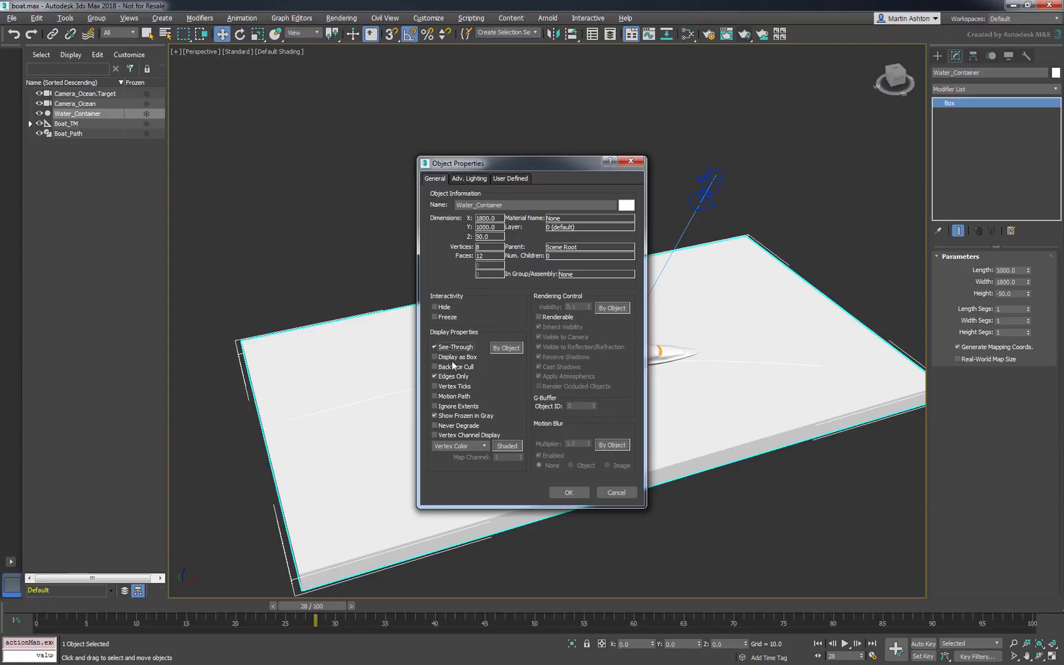
click(565, 490)
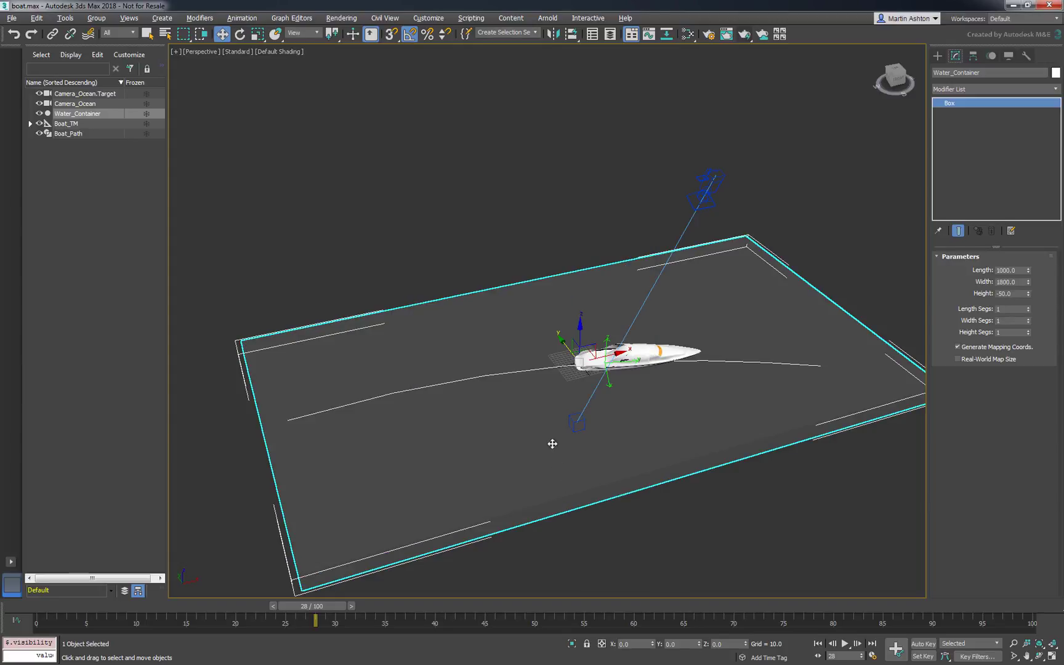
Step: Clone Water_Container as a reference named Water_Boundary
right_click(473, 230)
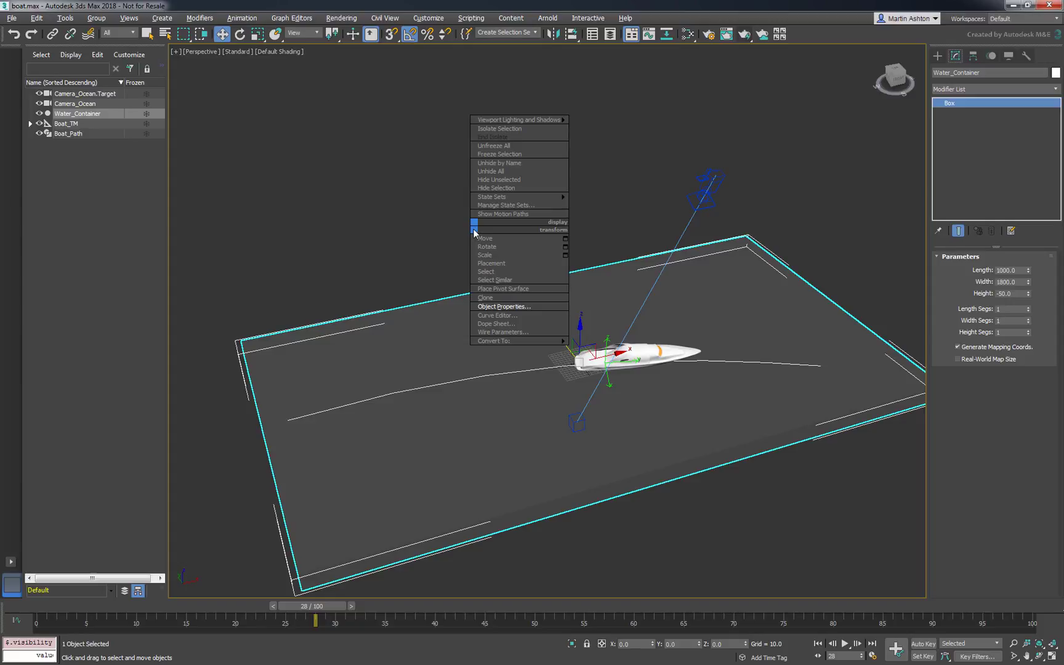
click(476, 298)
click(489, 334)
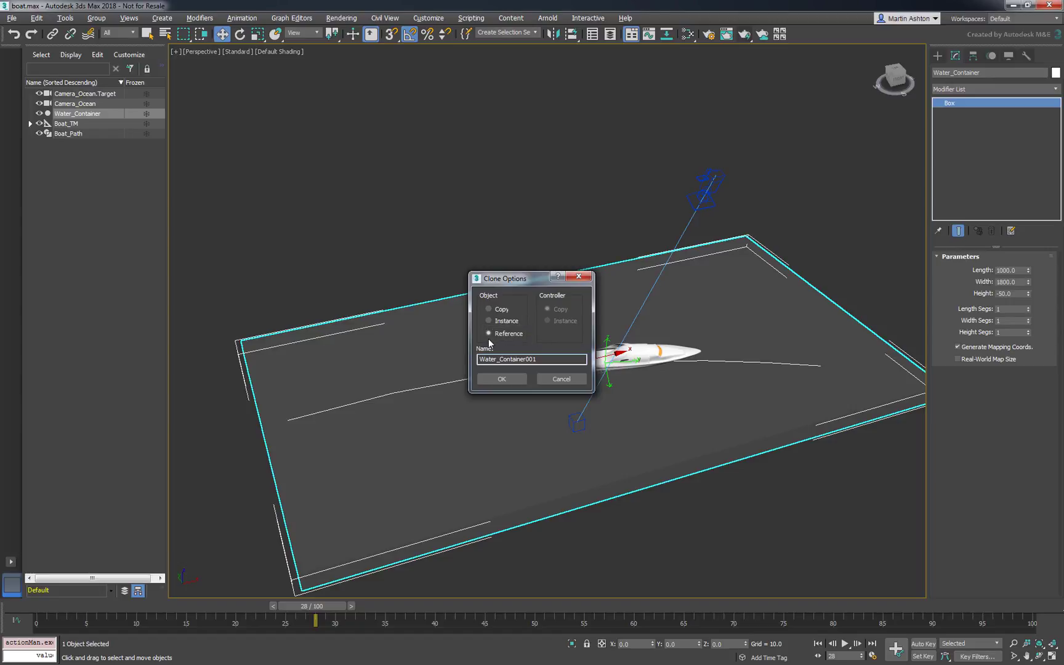
drag(536, 359, 425, 350)
text(Water_Boundary)
key(Return)
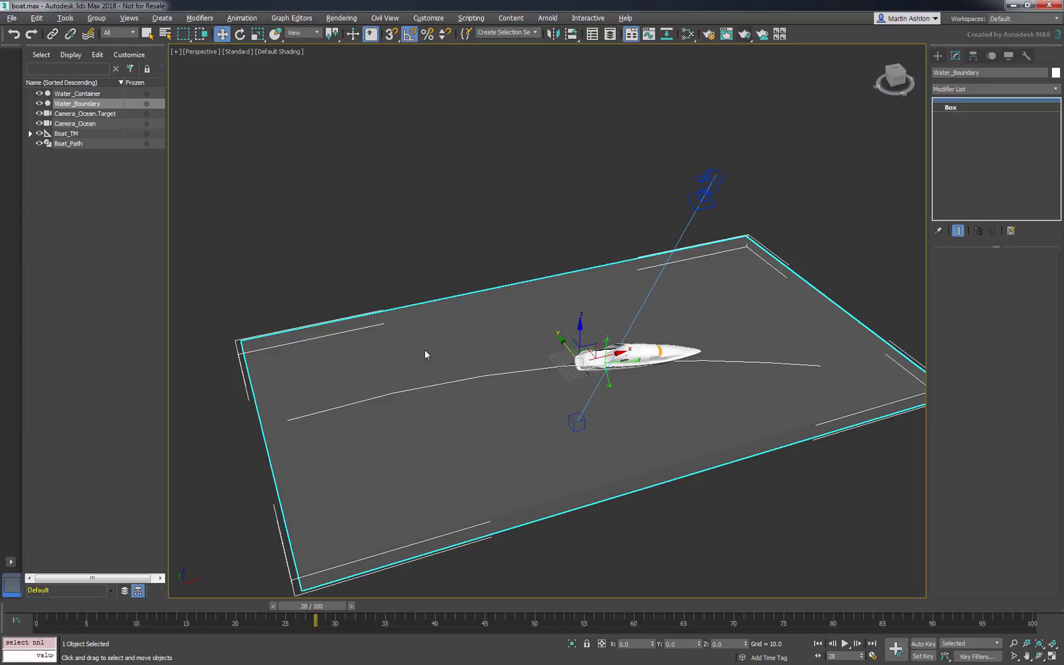
Step: Isolate Water_Boundary and add an Edit Mesh modifier to it
right_click(435, 256)
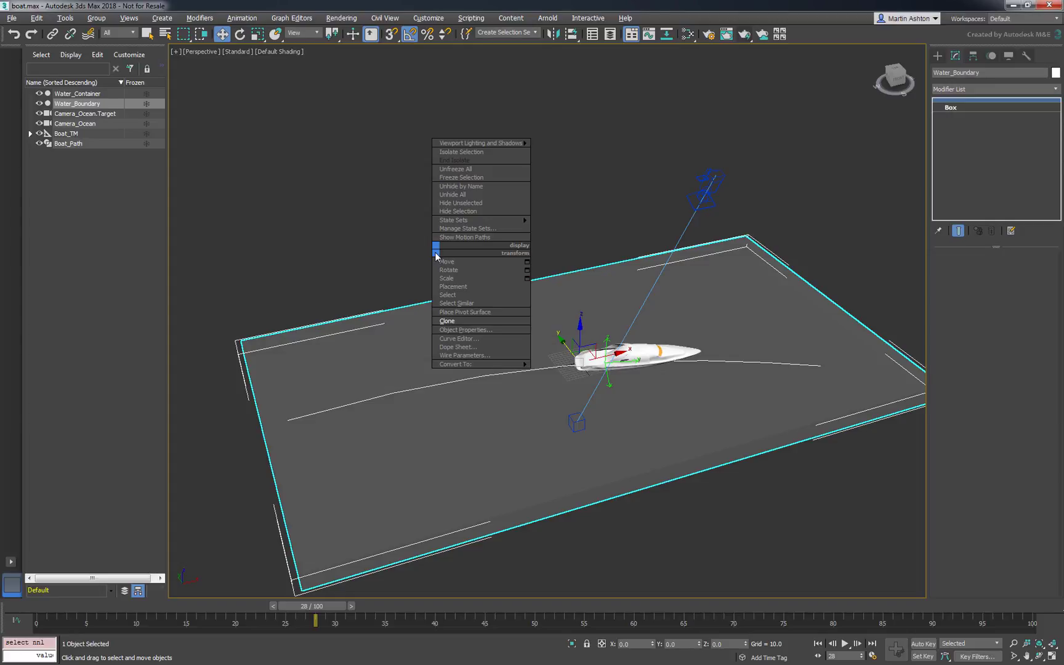
click(472, 150)
click(950, 91)
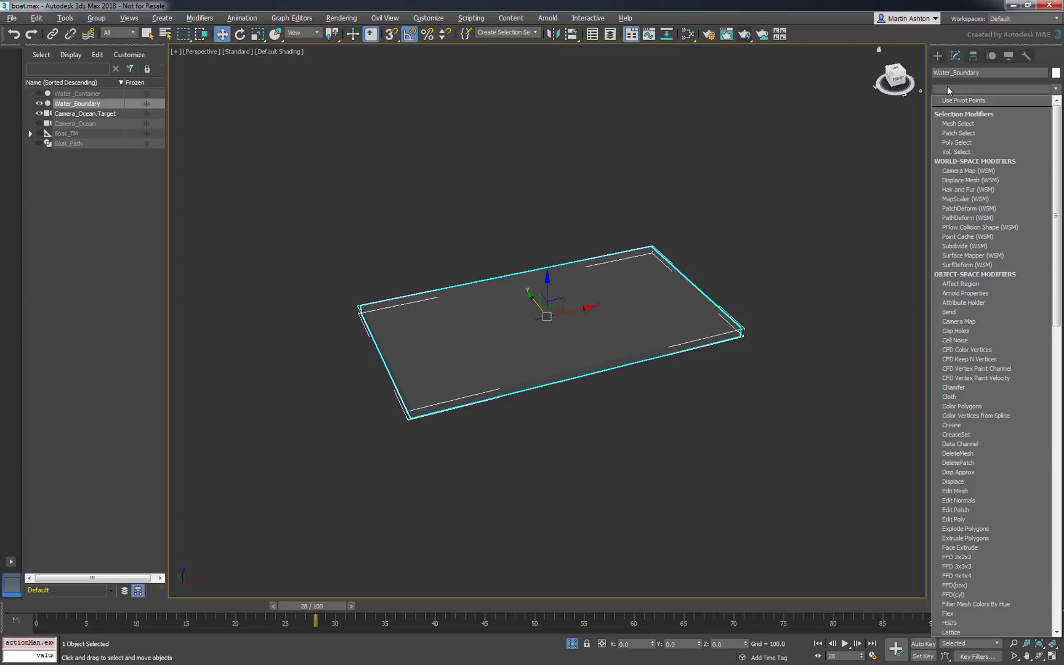
key(e)
click(956, 101)
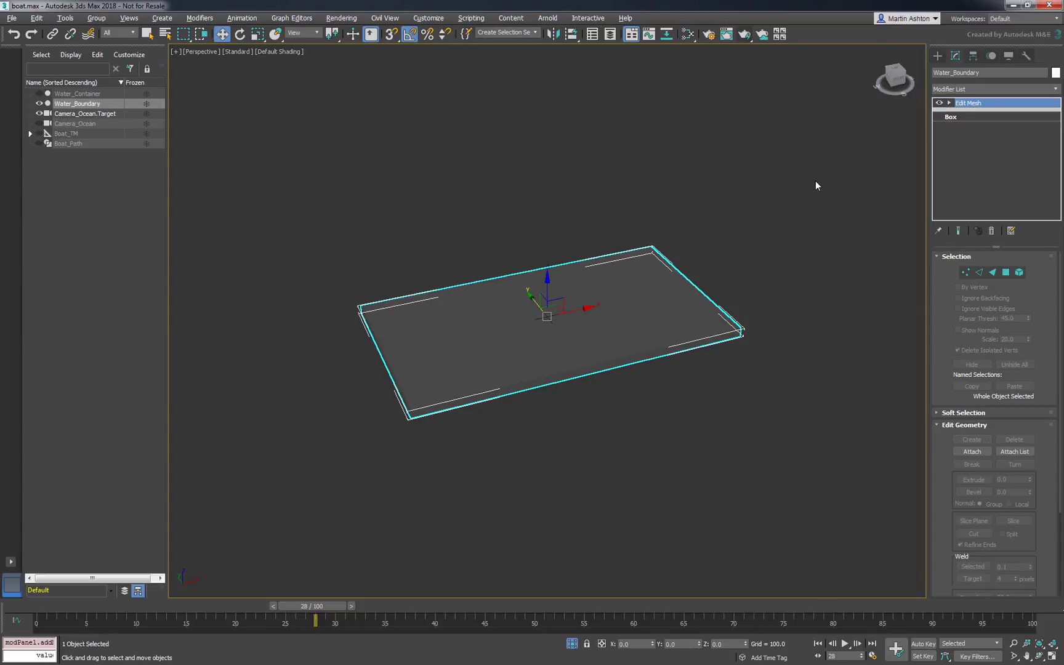
Step: Delete the top polygon of Water_Boundary and leave polygon editing
click(1005, 272)
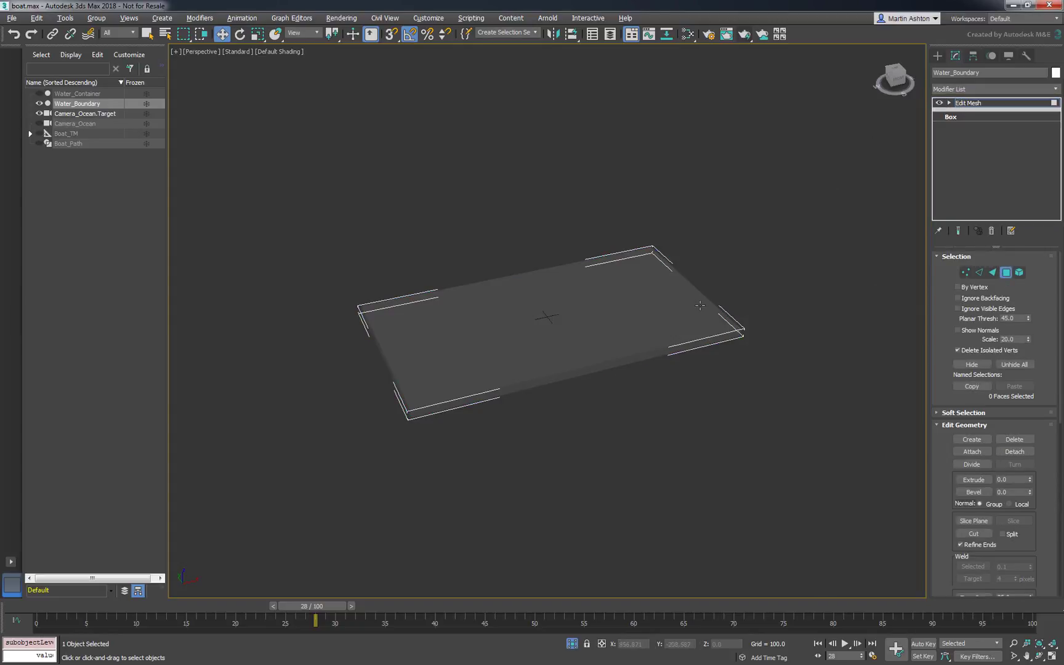
click(697, 304)
click(722, 251)
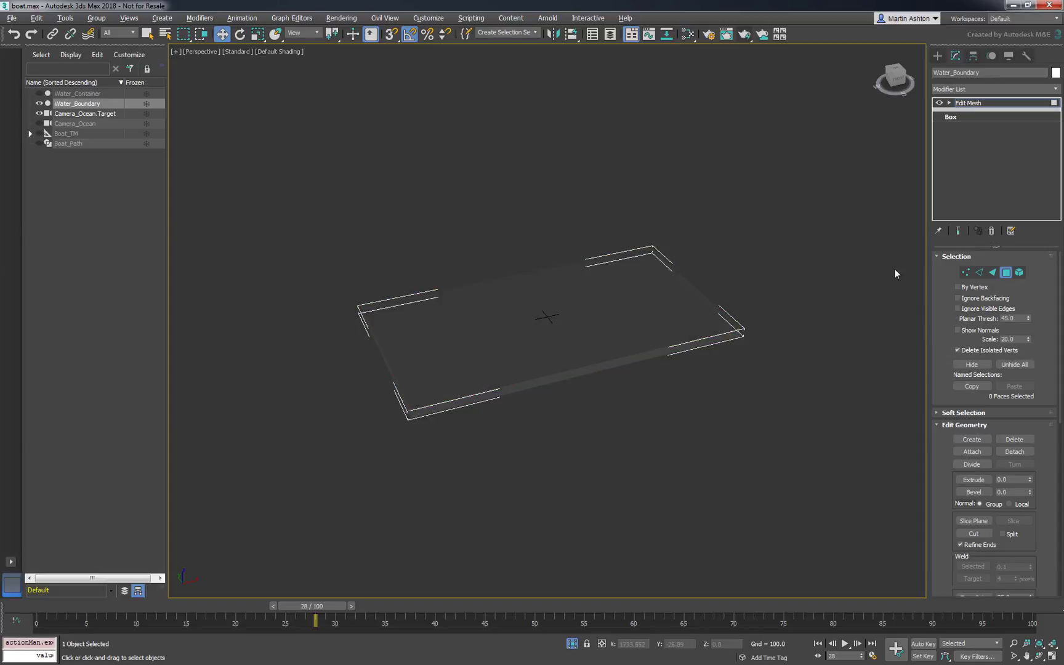
click(1005, 273)
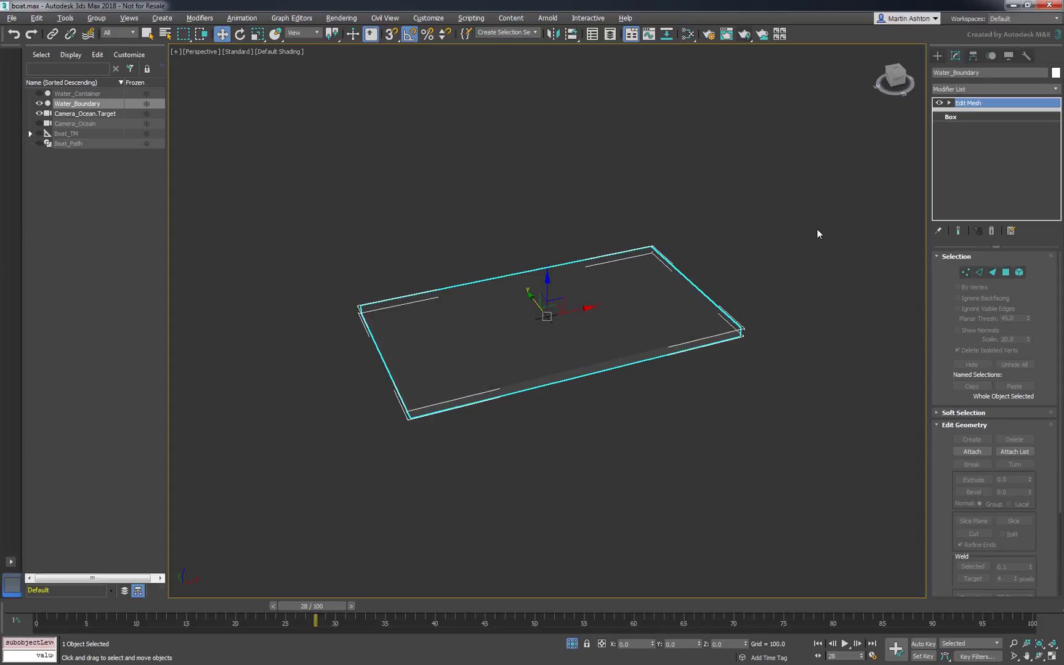
Step: Add a Shell modifier to Water_Boundary with an inner amount of 0 and an outer amount of 50
click(977, 89)
scroll(1059, 162, down, 2)
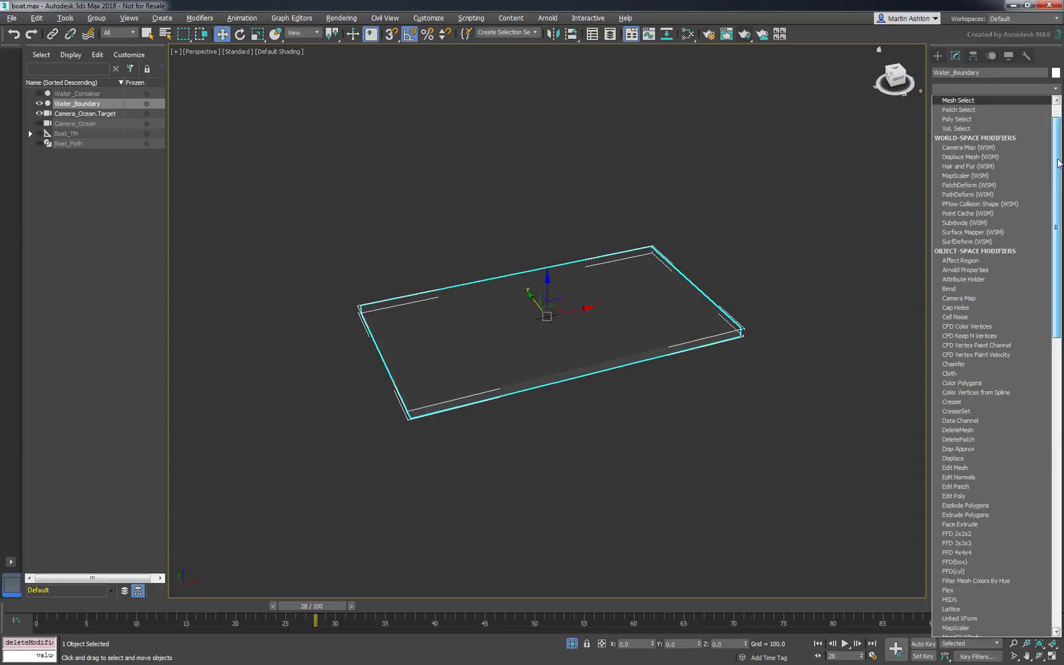
drag(1059, 162, 1057, 328)
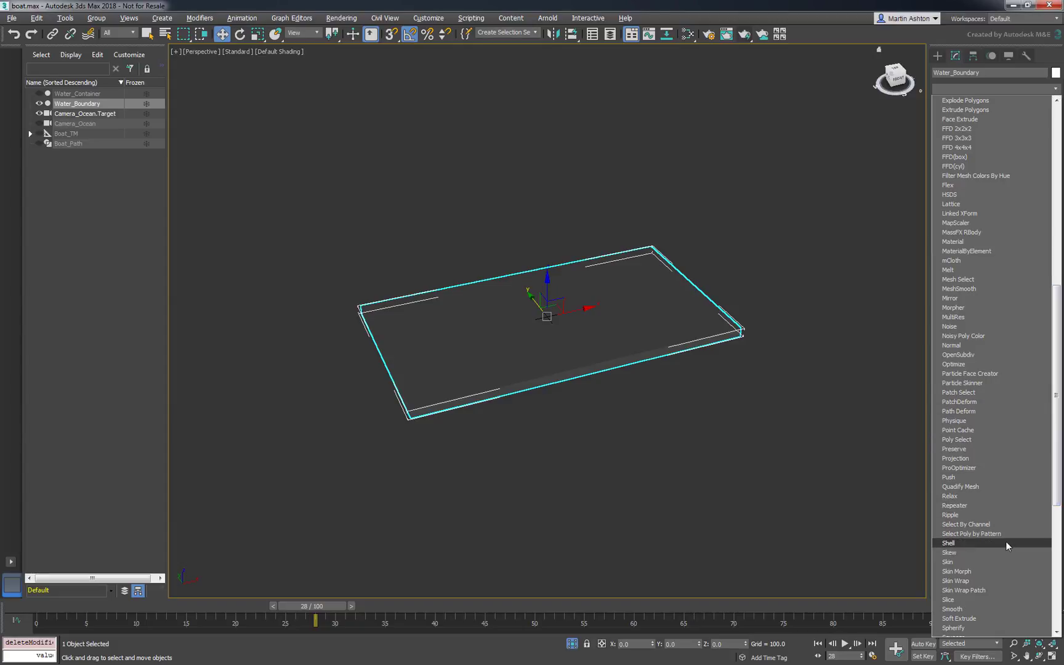
click(948, 543)
drag(1030, 284, 805, 53)
Step: End the isolation of Water_Boundary and display edged faces in the perspective view
right_click(817, 193)
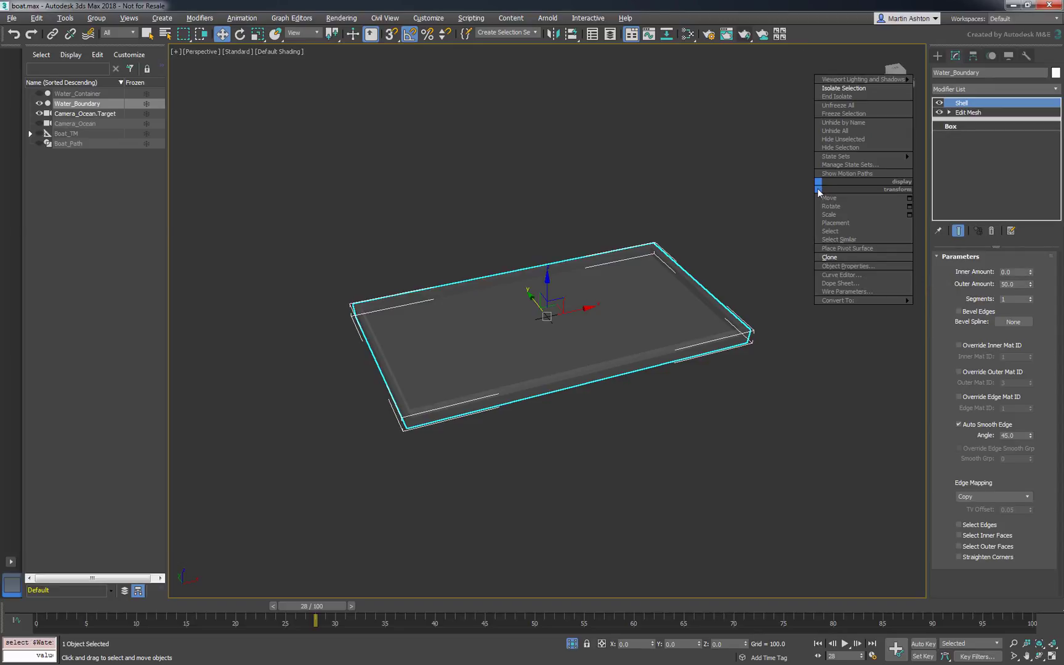
click(836, 94)
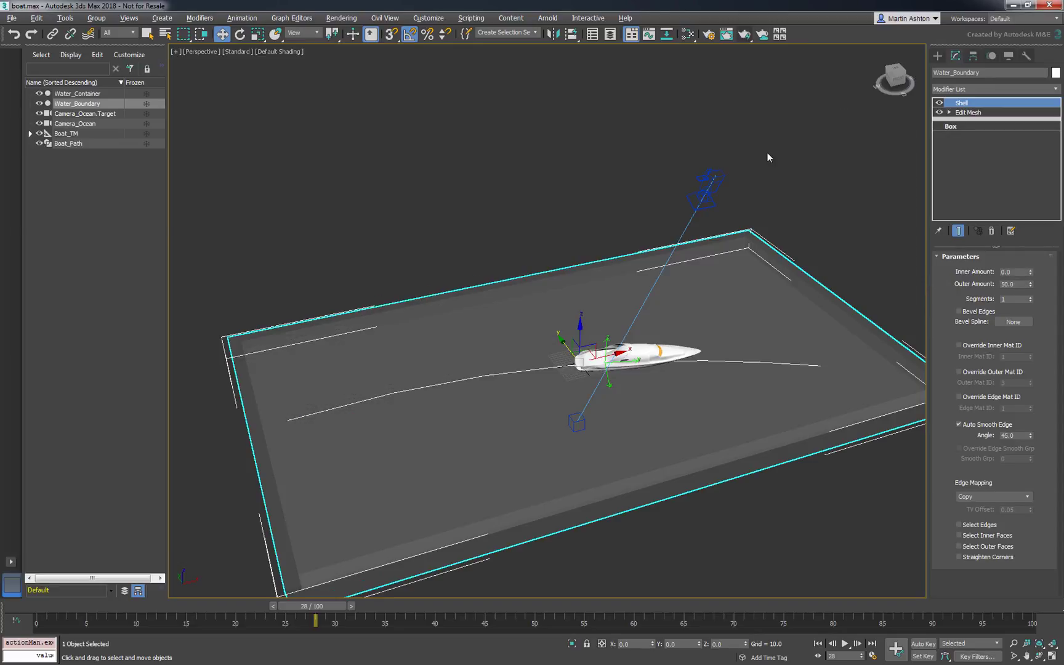
click(285, 52)
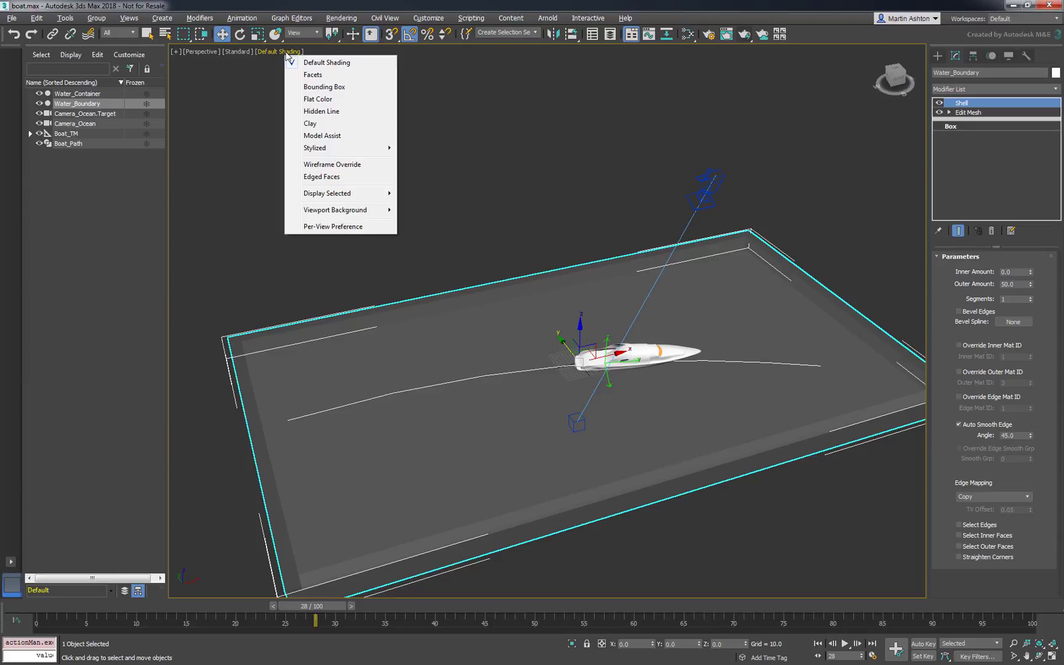
click(331, 178)
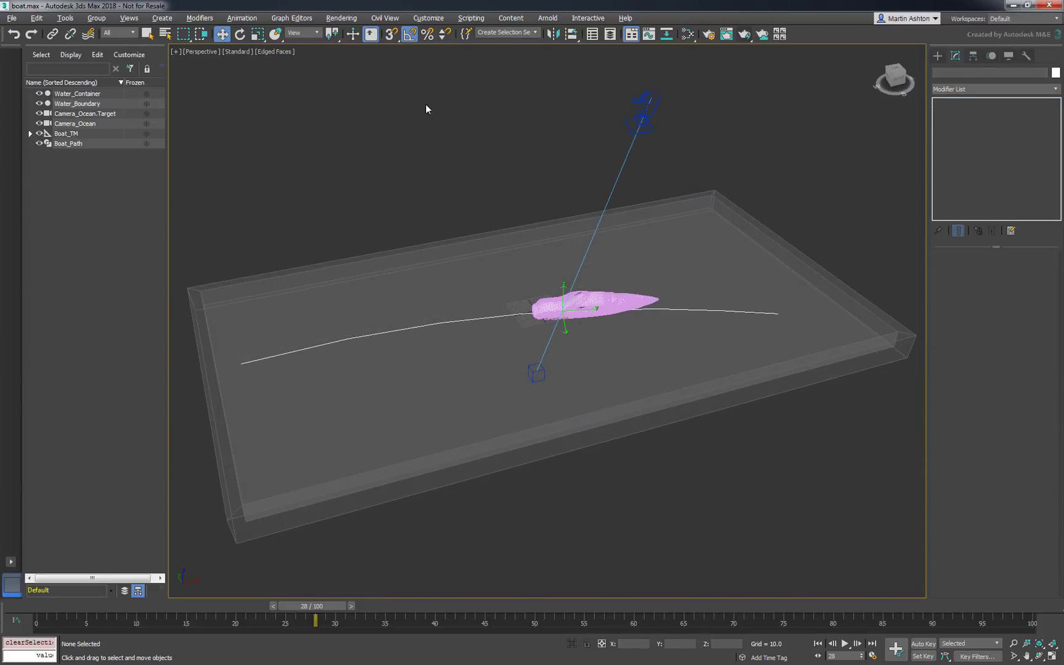
Step: Try changing Water_Container's height to about -114.5, undo the change and clear the selection
click(87, 93)
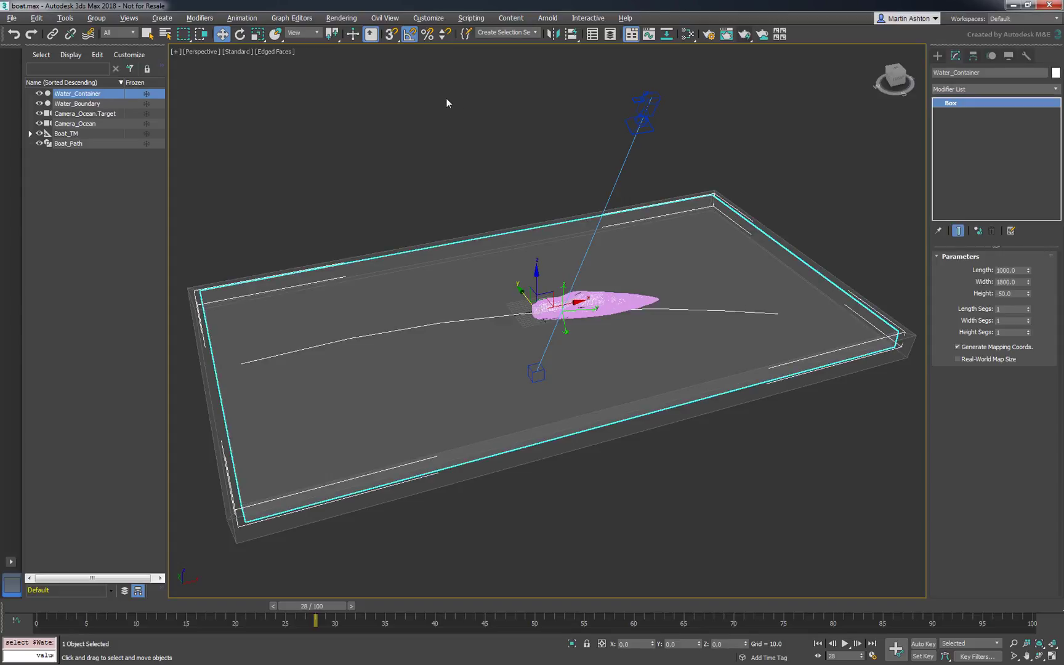
drag(1027, 293, 1026, 366)
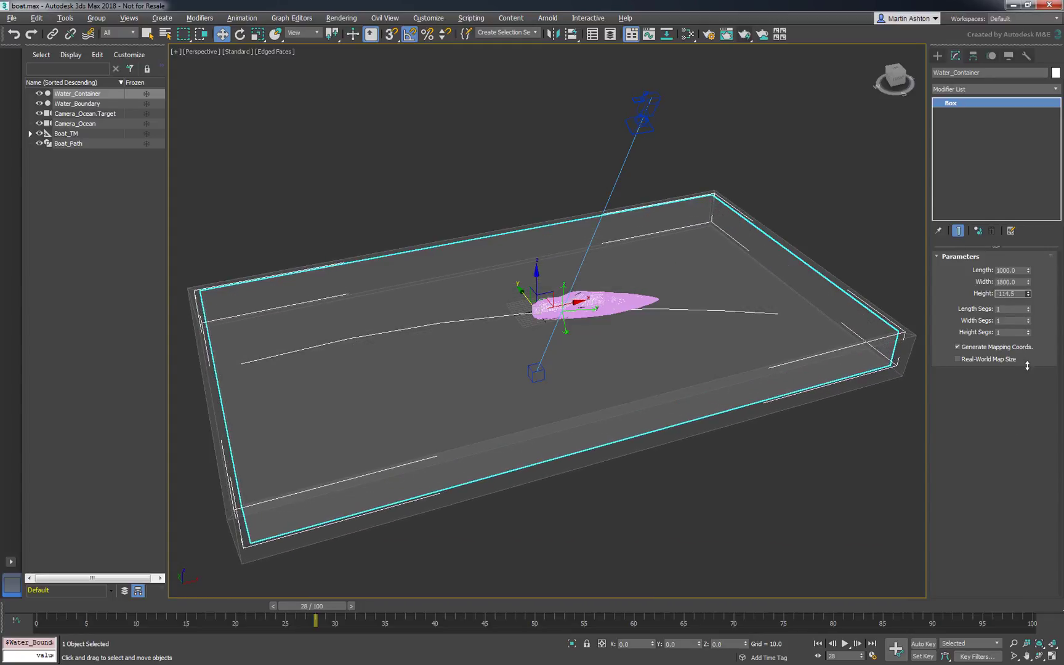
key(ctrl+z)
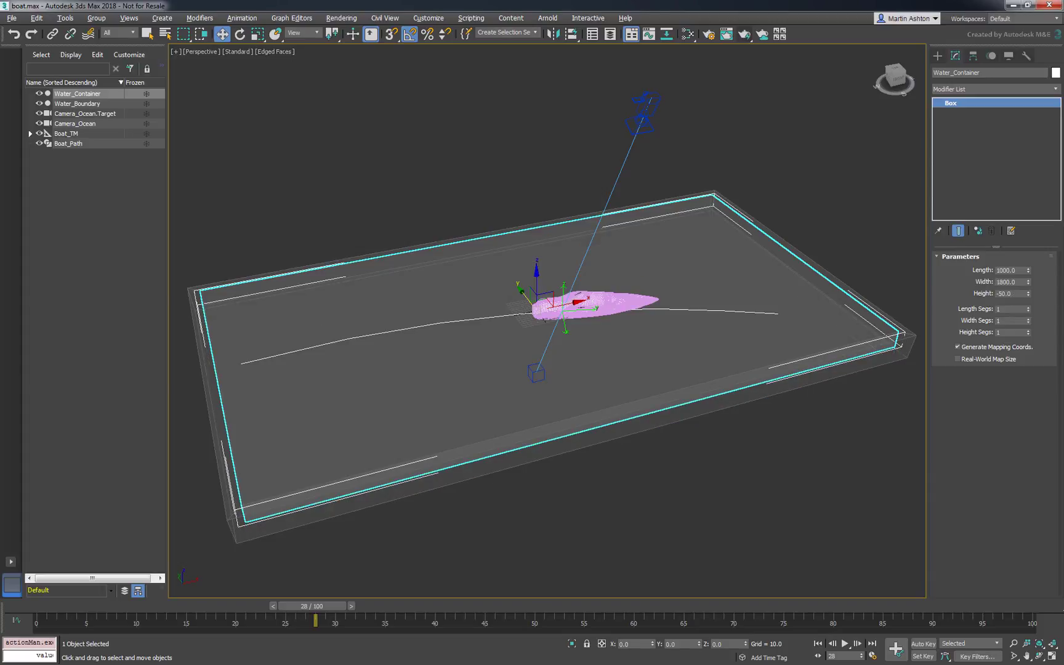
click(849, 245)
Step: Create a fluid liquid object with icon size 150, raised to about Z 351 above the boat and rotated 90° about X
click(937, 56)
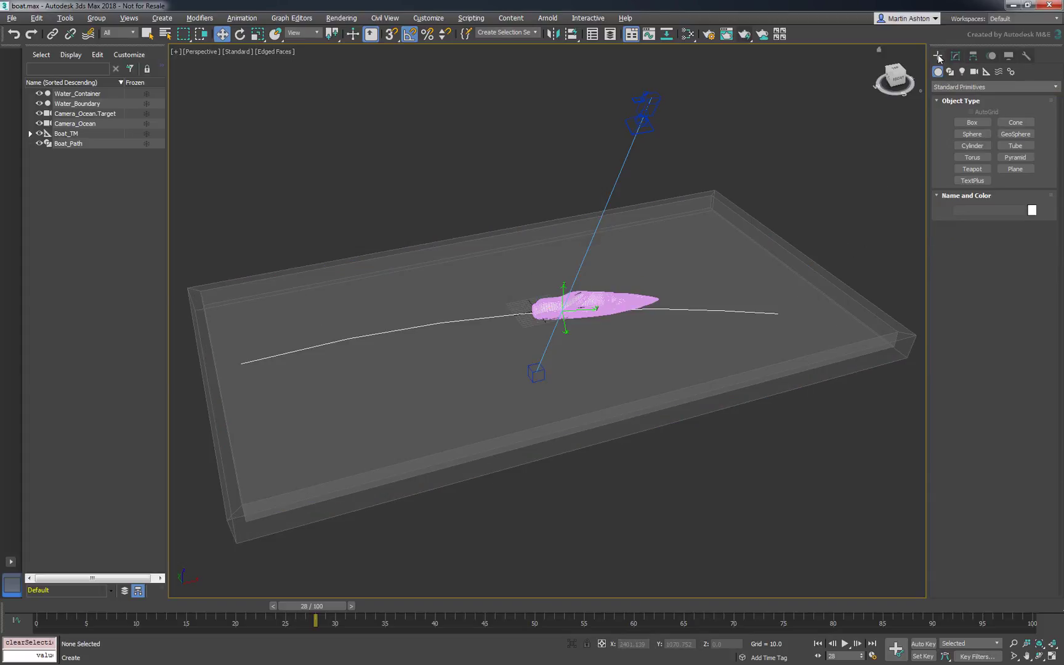
click(949, 91)
click(951, 247)
click(964, 122)
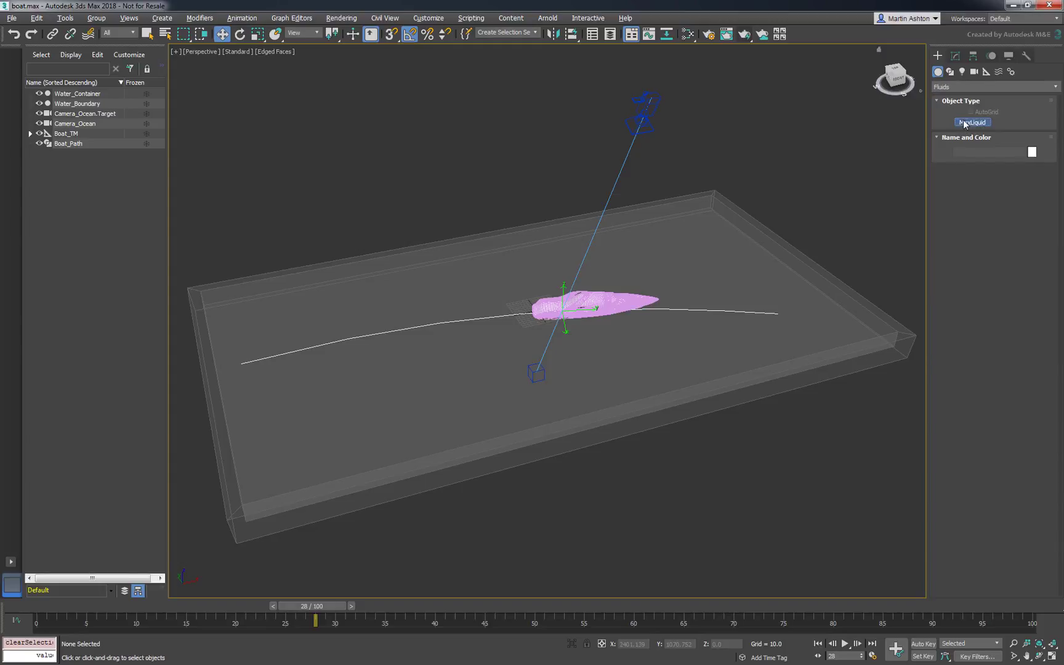
drag(527, 303, 556, 227)
key(w)
key(e)
Step: Rename the liquid object Liquid_Ocean and open its Simulation View
click(955, 55)
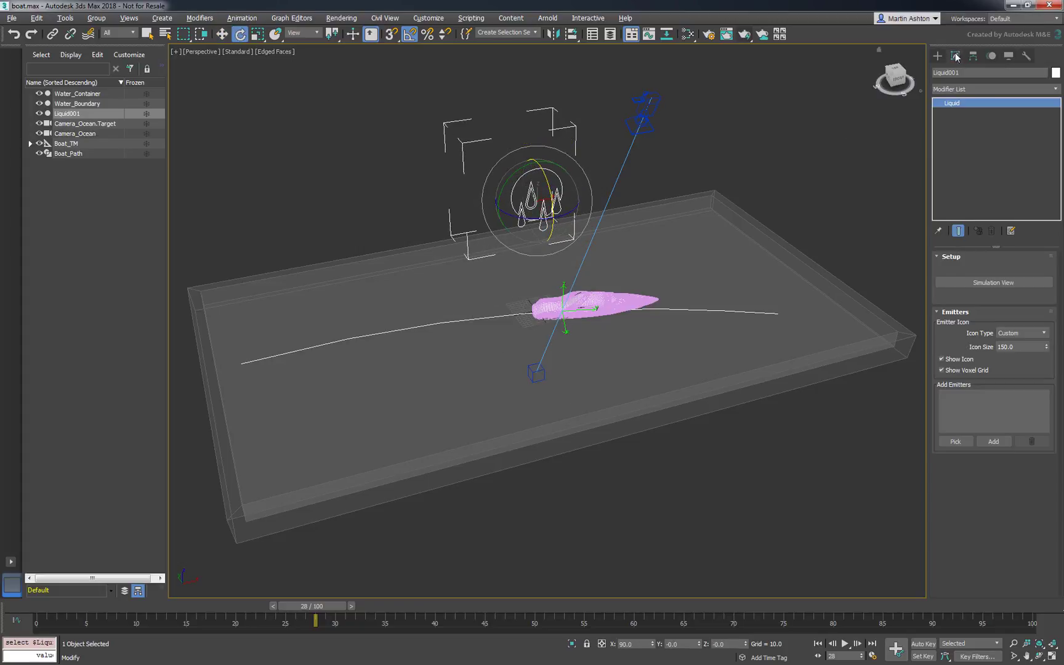
click(985, 72)
text(Liquid_Oc)
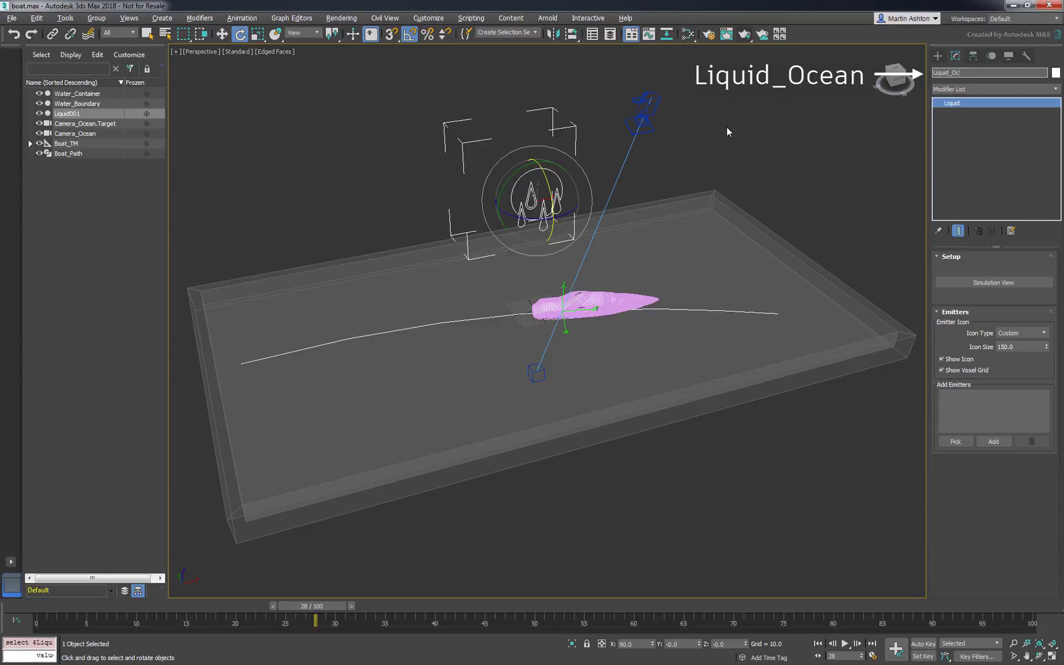
text(ean)
key(Return)
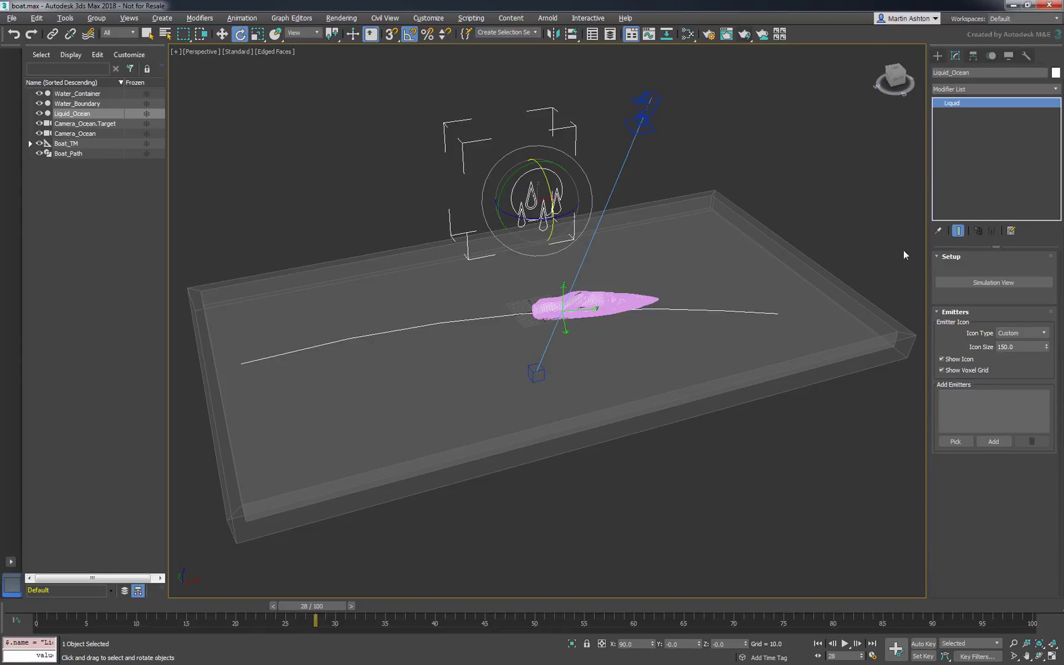
click(993, 282)
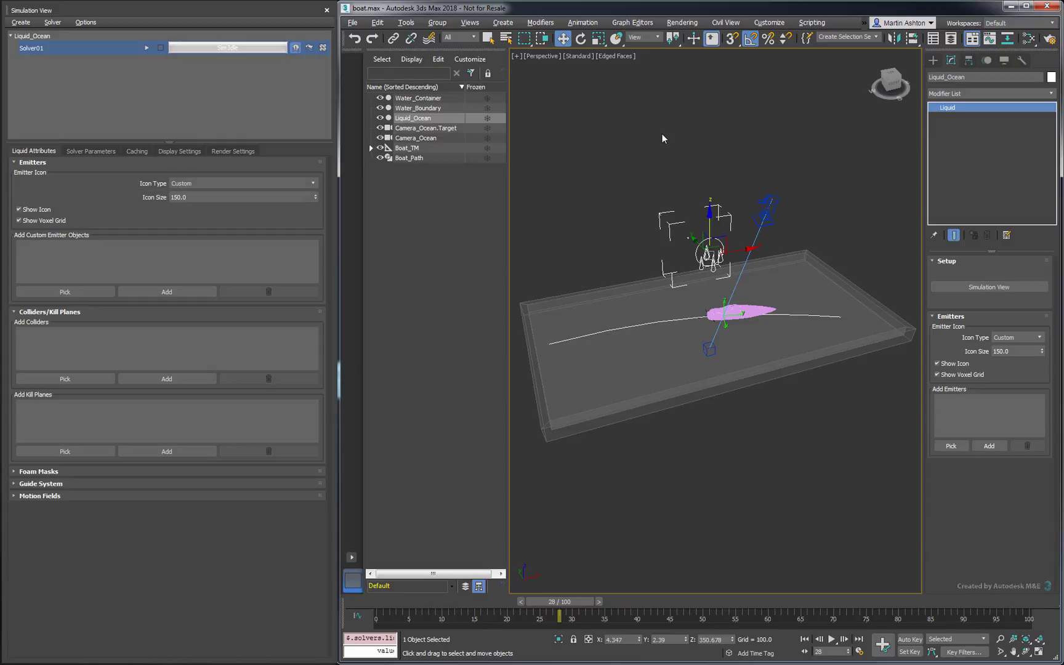
Step: Add Water_Container as the liquid's custom emitter, and add Water_Boundary and the boat as colliders
click(67, 291)
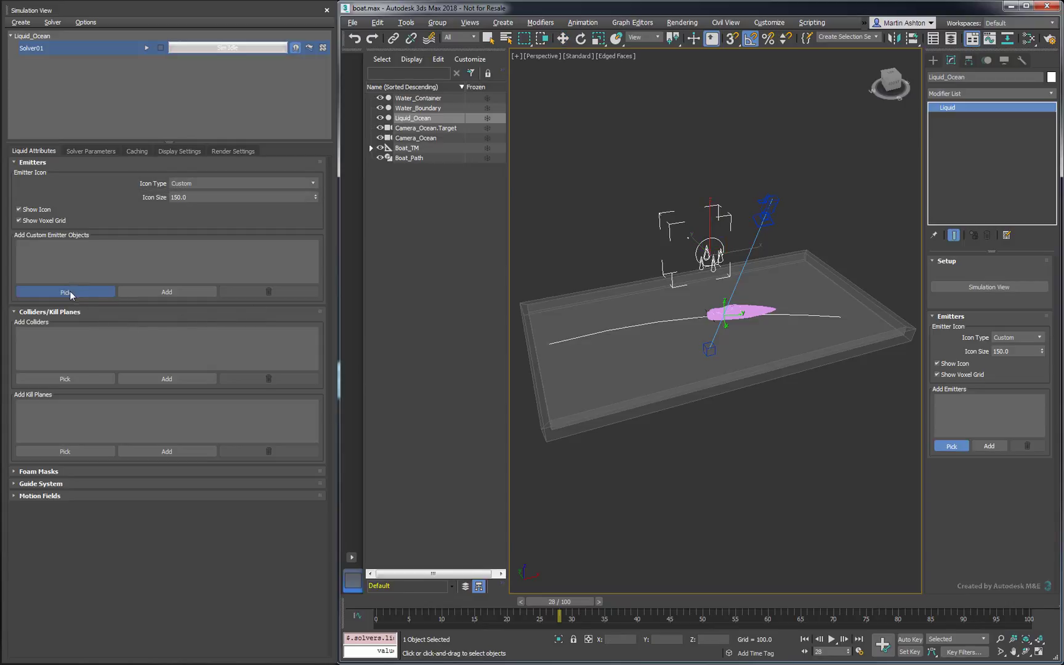
click(583, 321)
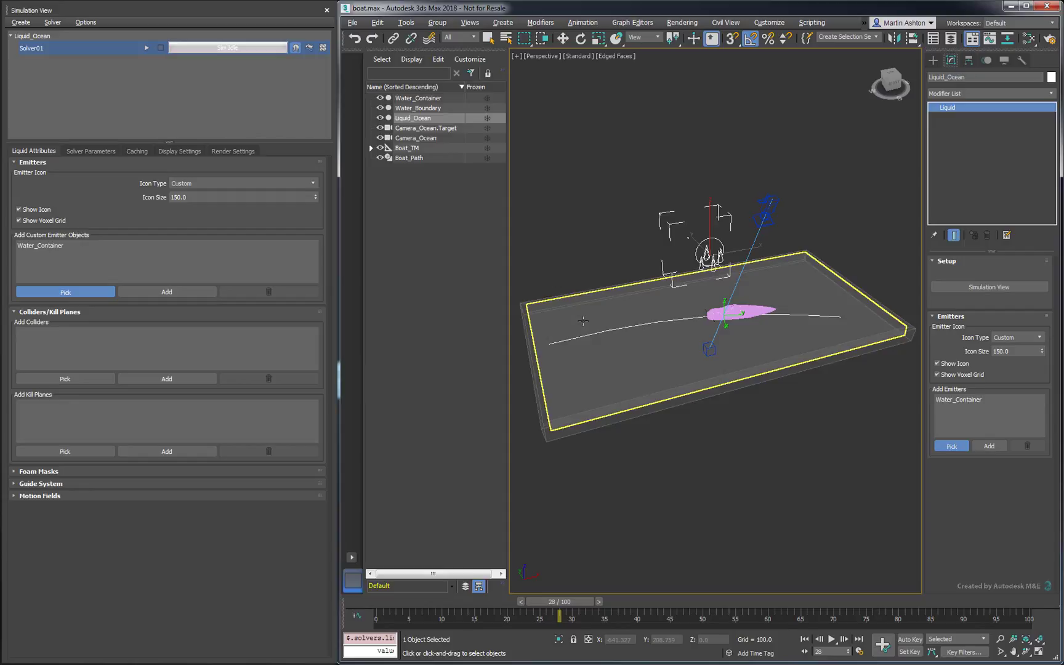
click(79, 378)
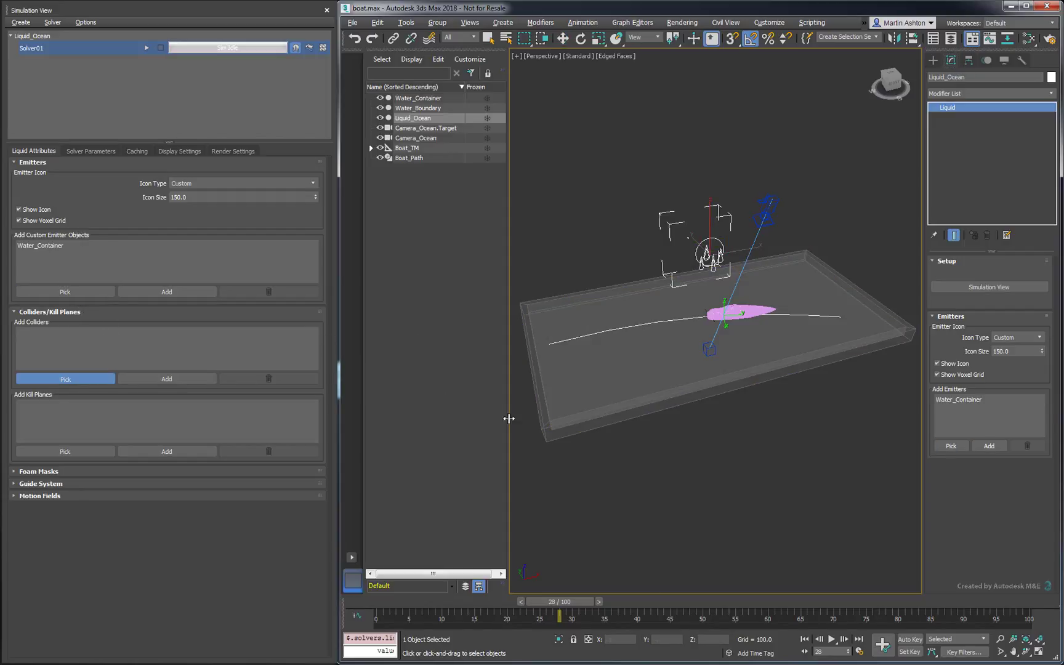
click(548, 433)
click(87, 377)
click(760, 309)
click(87, 378)
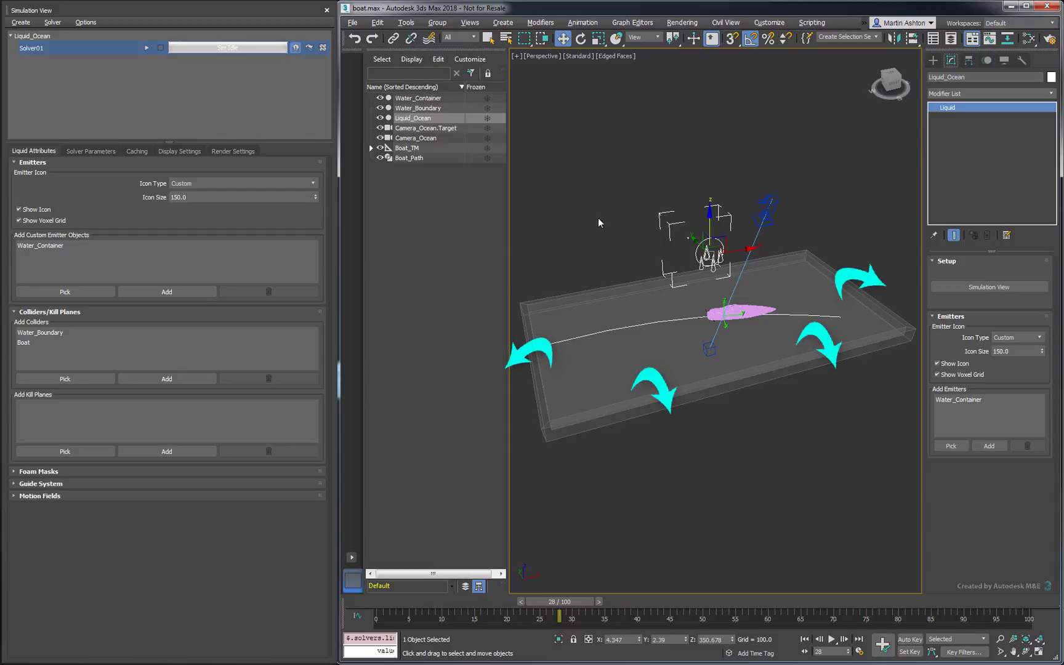
Step: Create a standard primitive plane with length 1500 and width 2300, centred at the origin and extending beyond the water boundary
click(932, 59)
click(989, 92)
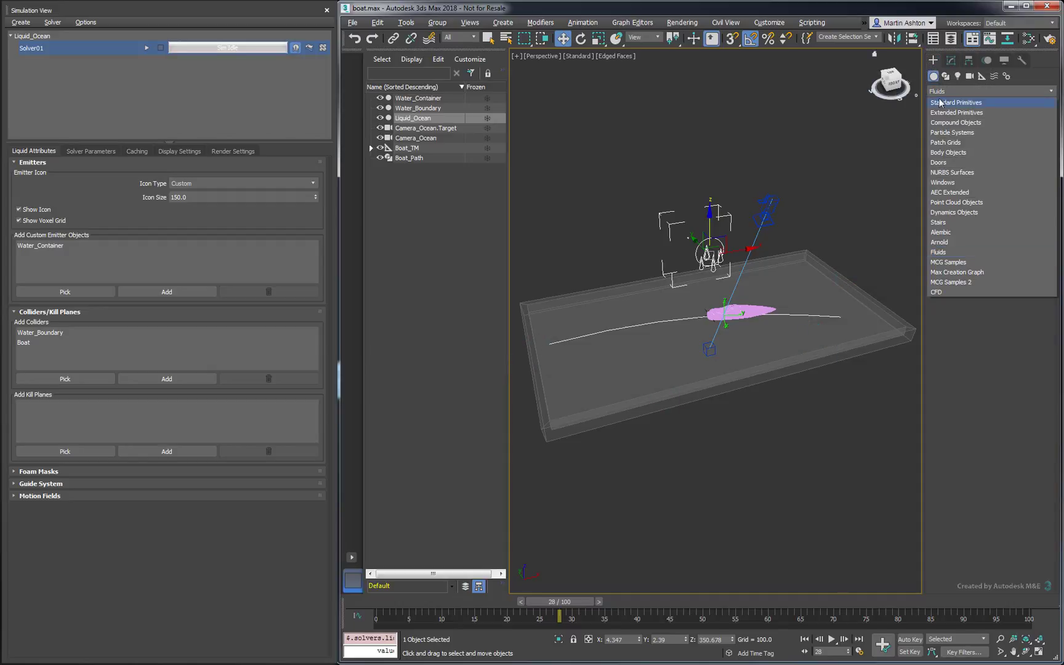
click(940, 103)
click(1010, 173)
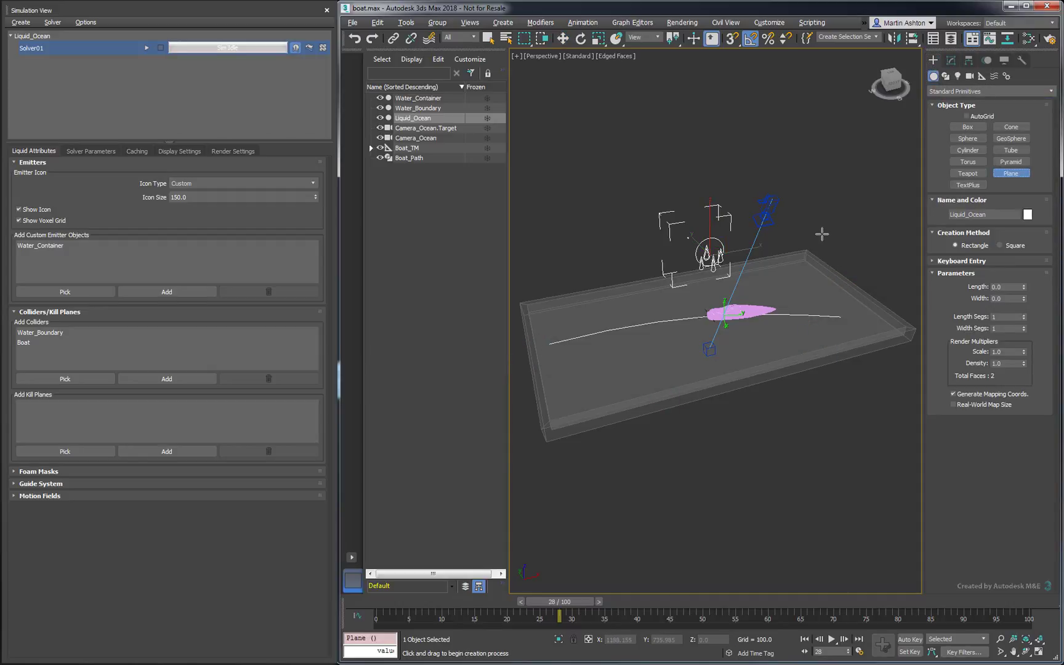
drag(823, 234, 523, 485)
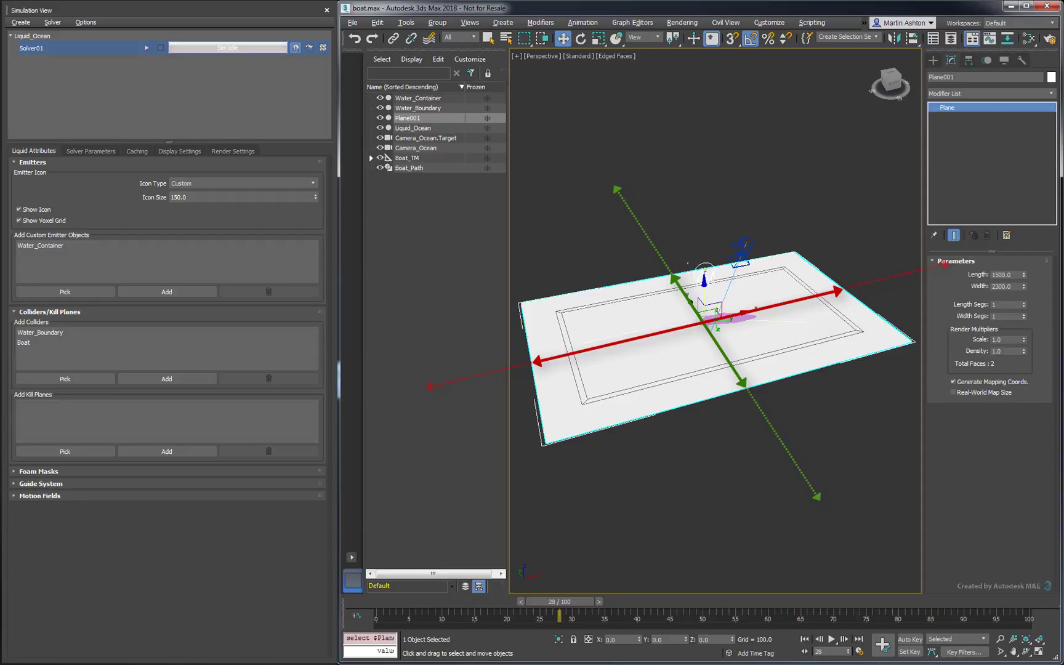
Step: Make the new plane non-renderable and display it as a box through its object properties
right_click(815, 175)
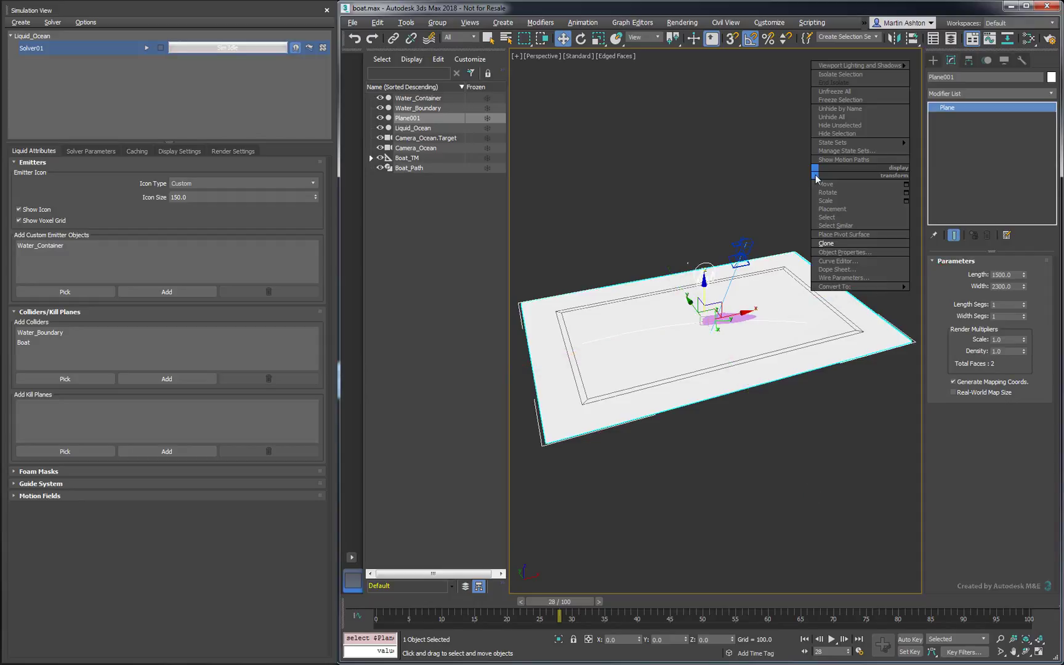
click(831, 252)
click(707, 317)
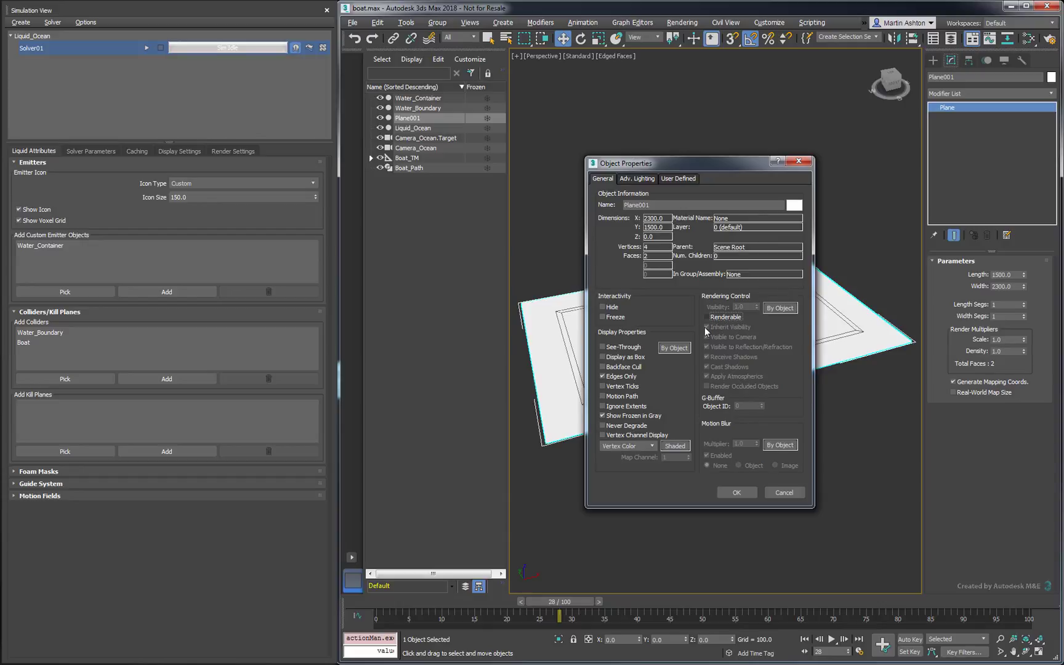
click(626, 357)
click(726, 493)
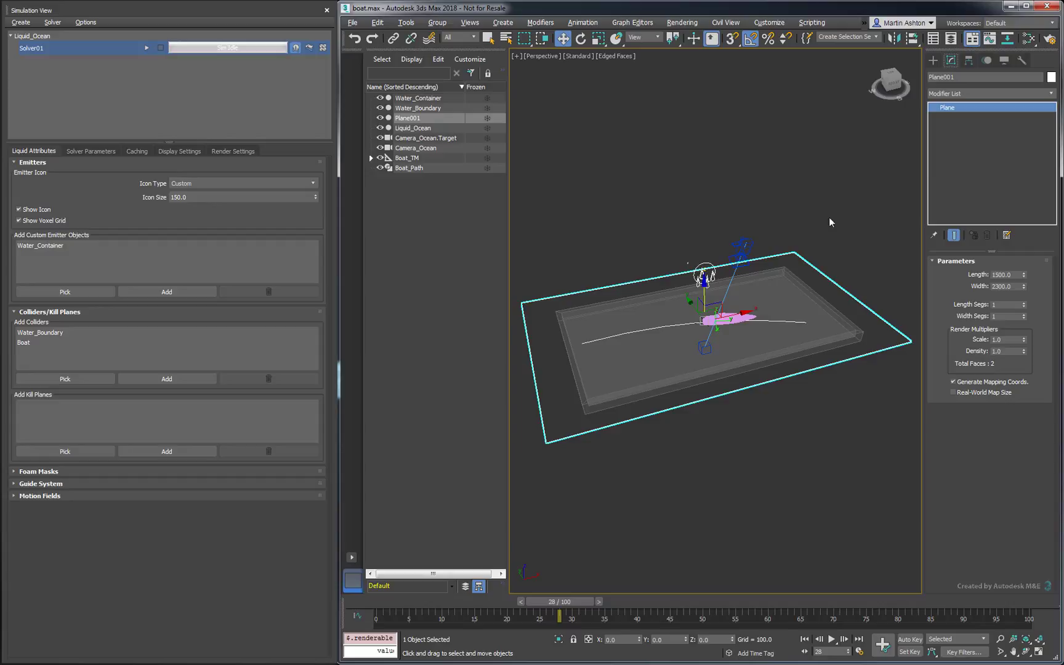
Step: Lower the plane to about Z -70.7, working in the front view
key(alt+w)
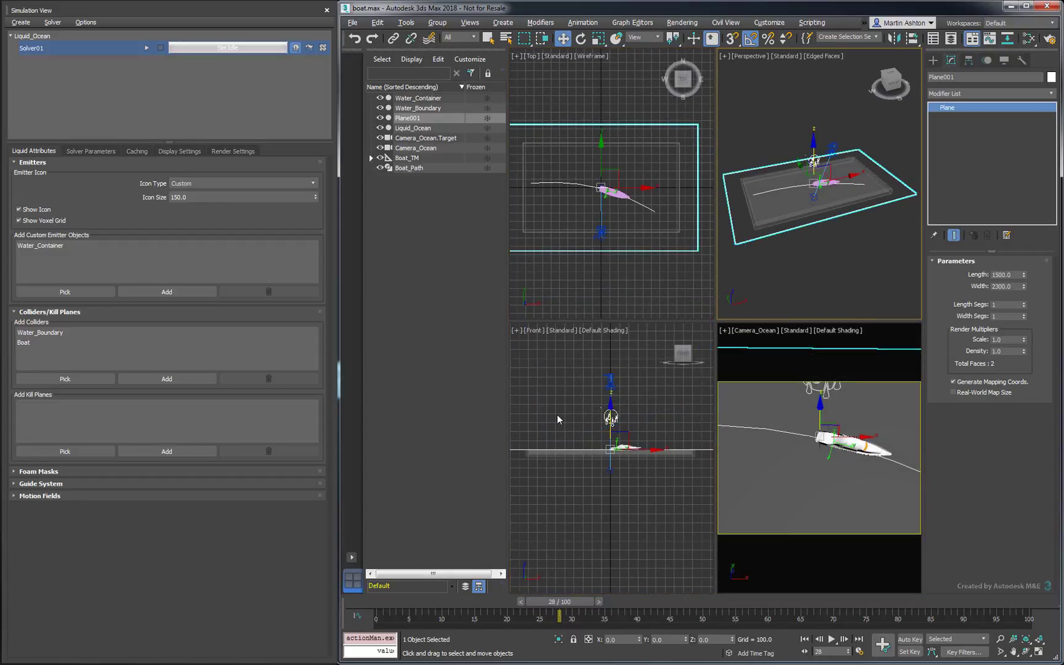
middle_drag(557, 415, 550, 410)
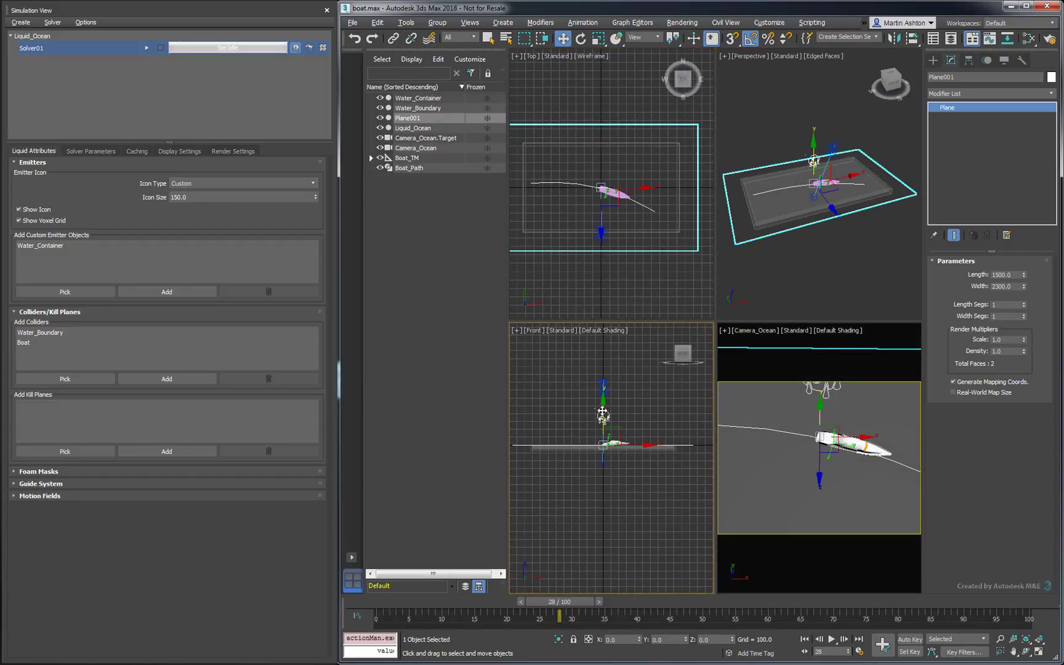
drag(601, 411, 601, 418)
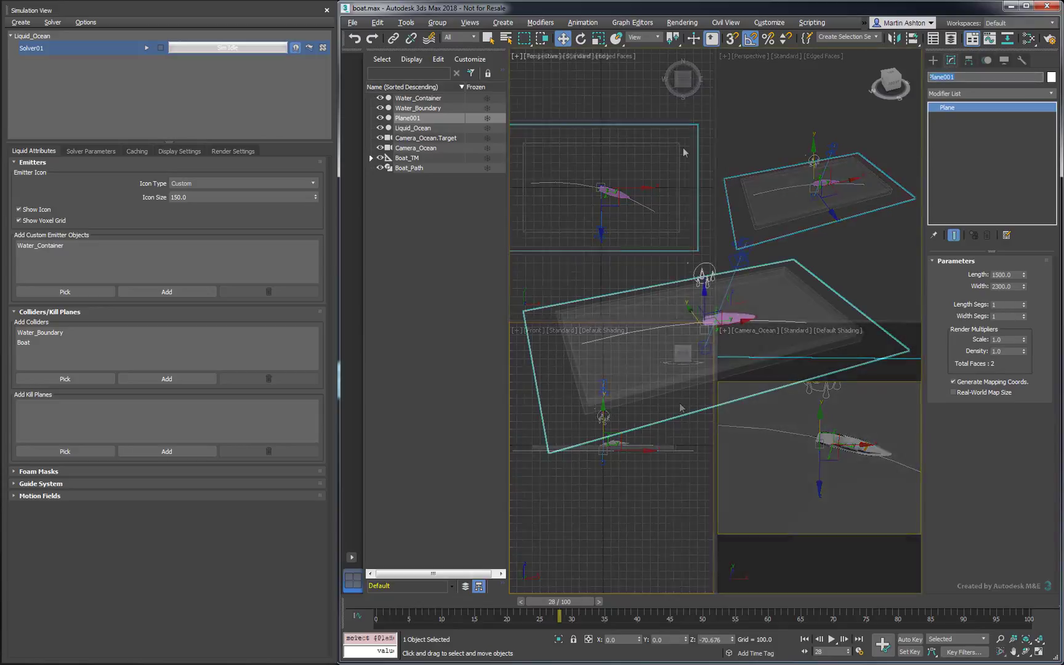
Step: Rename the plane Kill_Plane, add it to the liquid's kill planes and clear the selection
text(Ki)
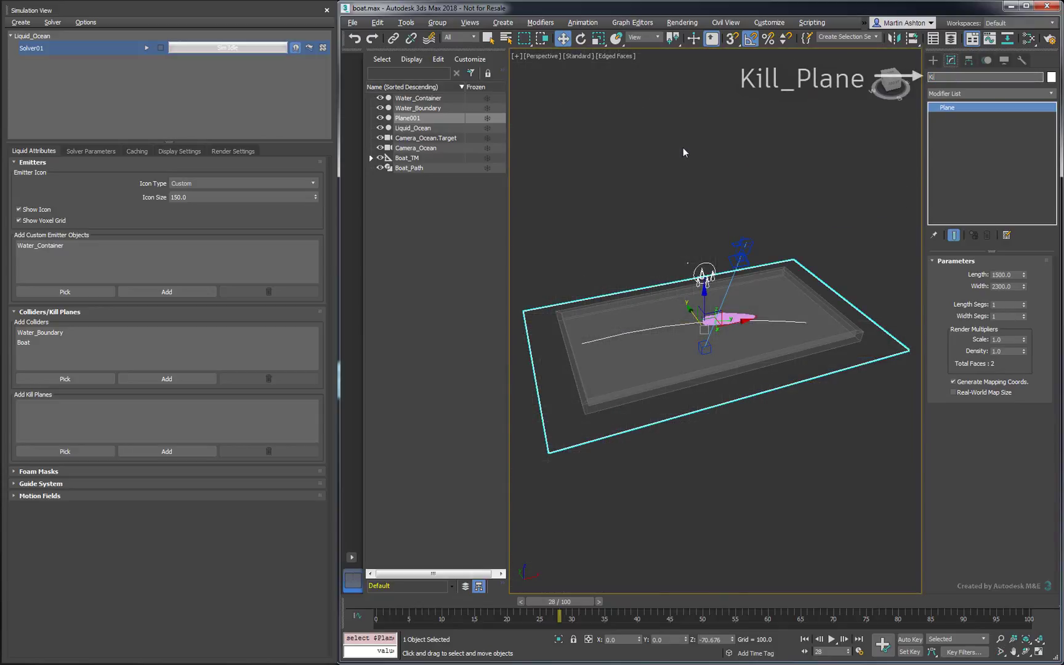
text(ll_Plane)
key(Return)
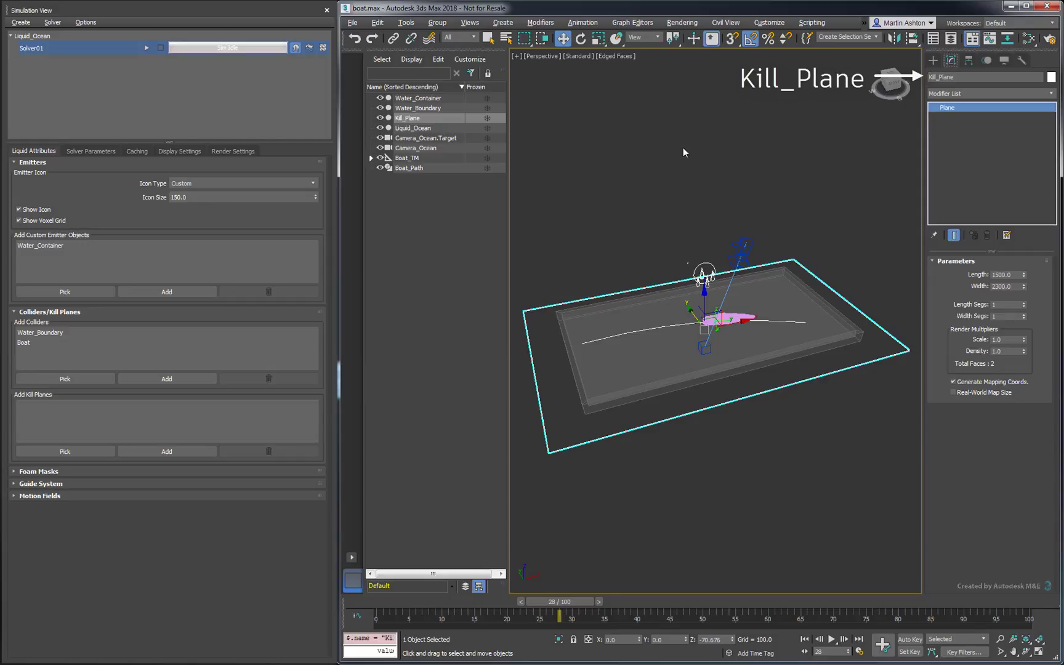
click(67, 451)
click(532, 310)
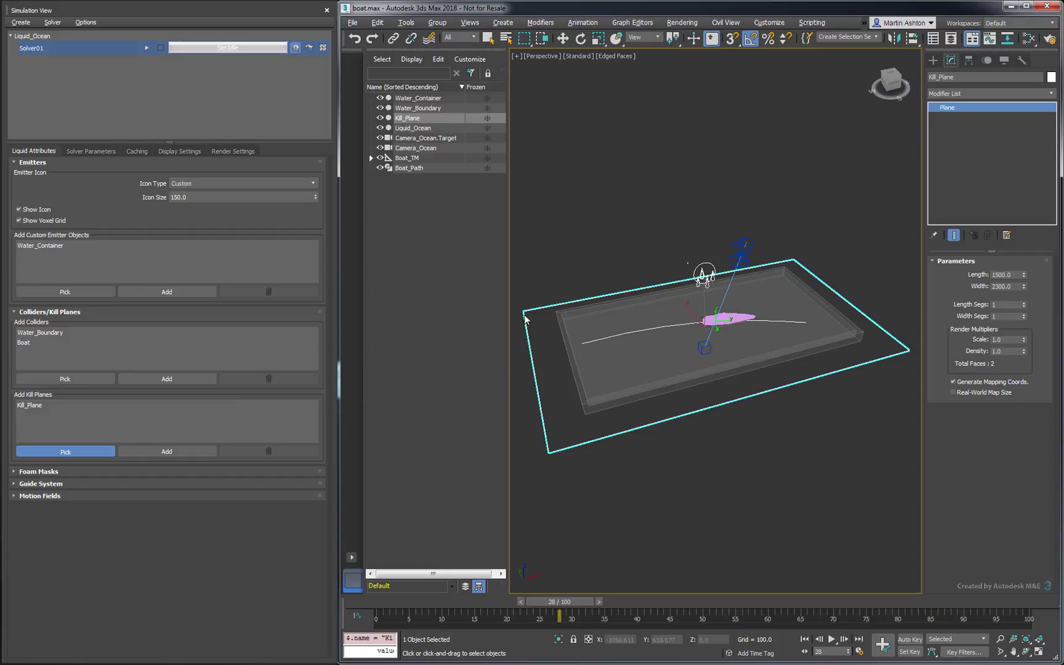
click(562, 194)
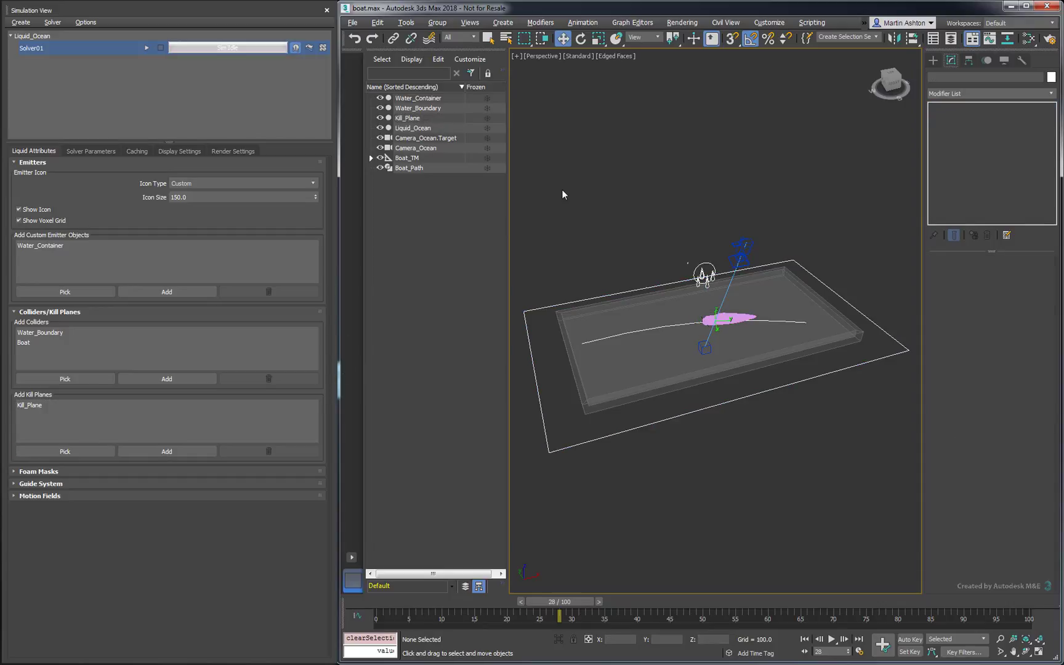
Step: Override the global controls for the Water_Container emitter in the solver parameters and set its emit type to Container
click(91, 151)
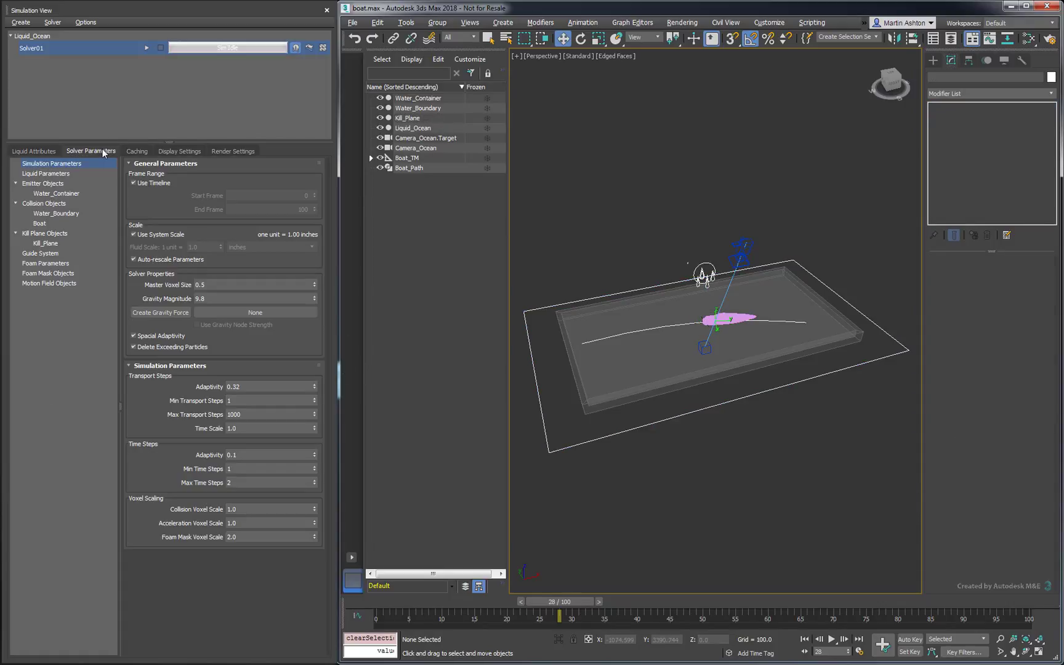
click(97, 192)
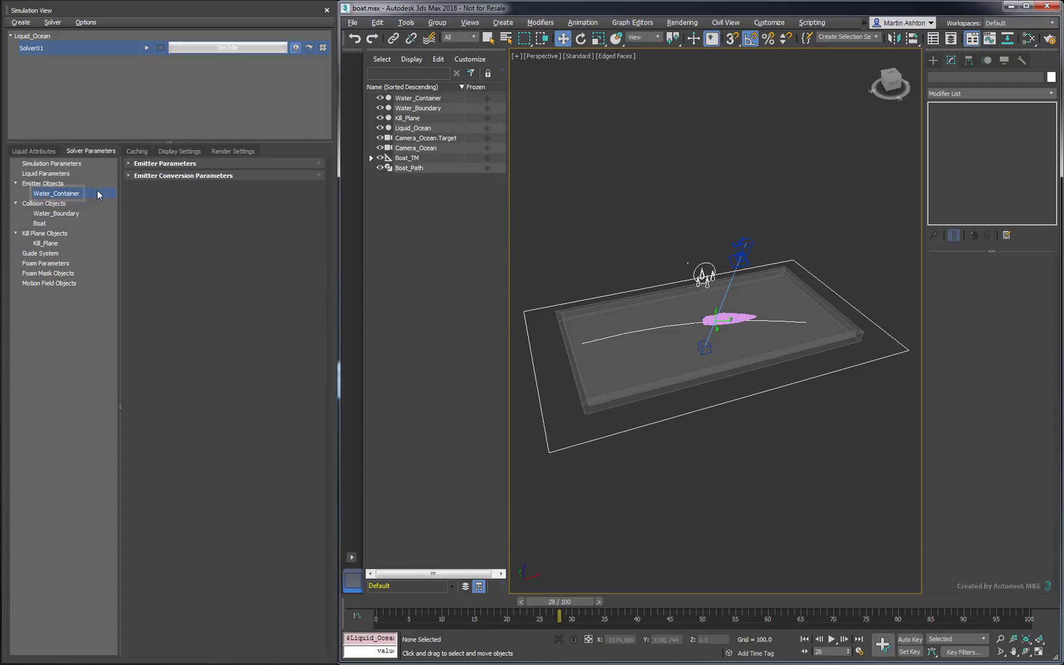
click(133, 163)
click(174, 175)
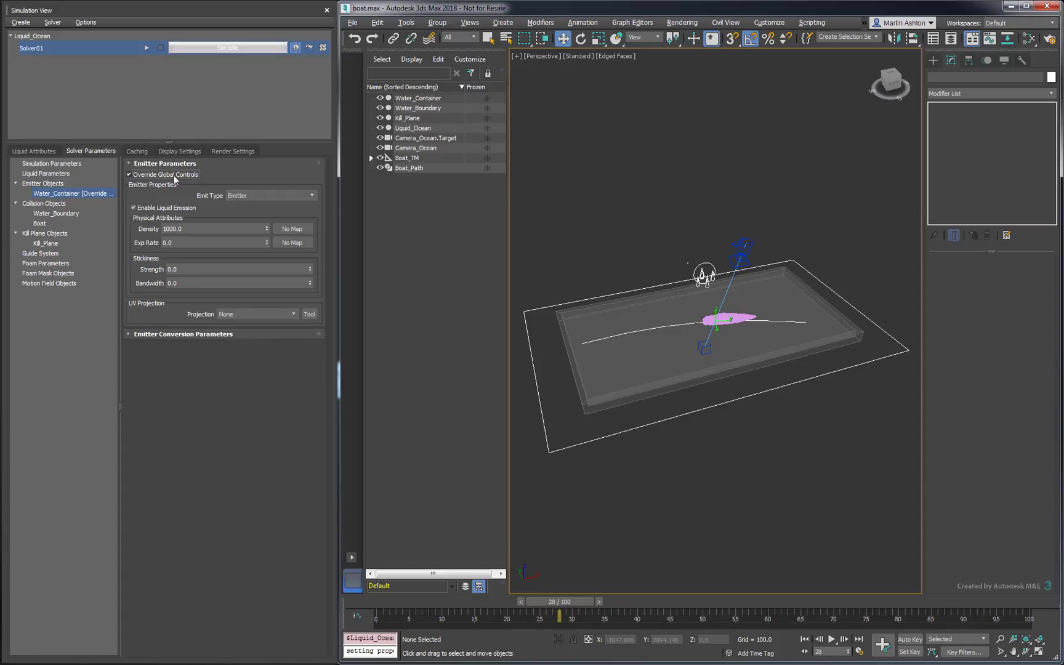
click(305, 196)
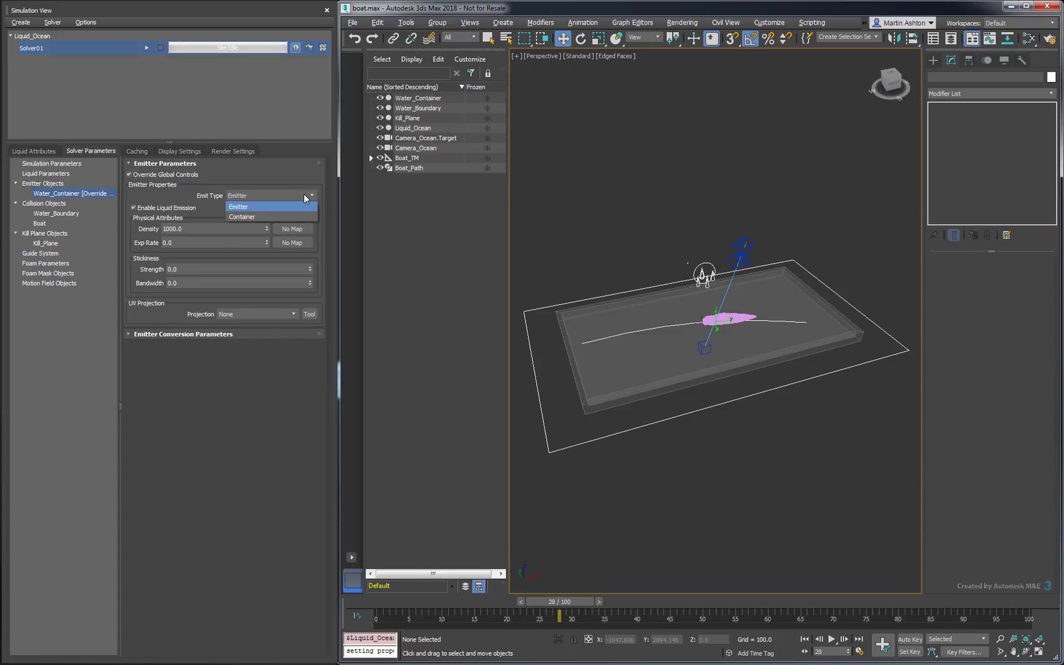
click(298, 217)
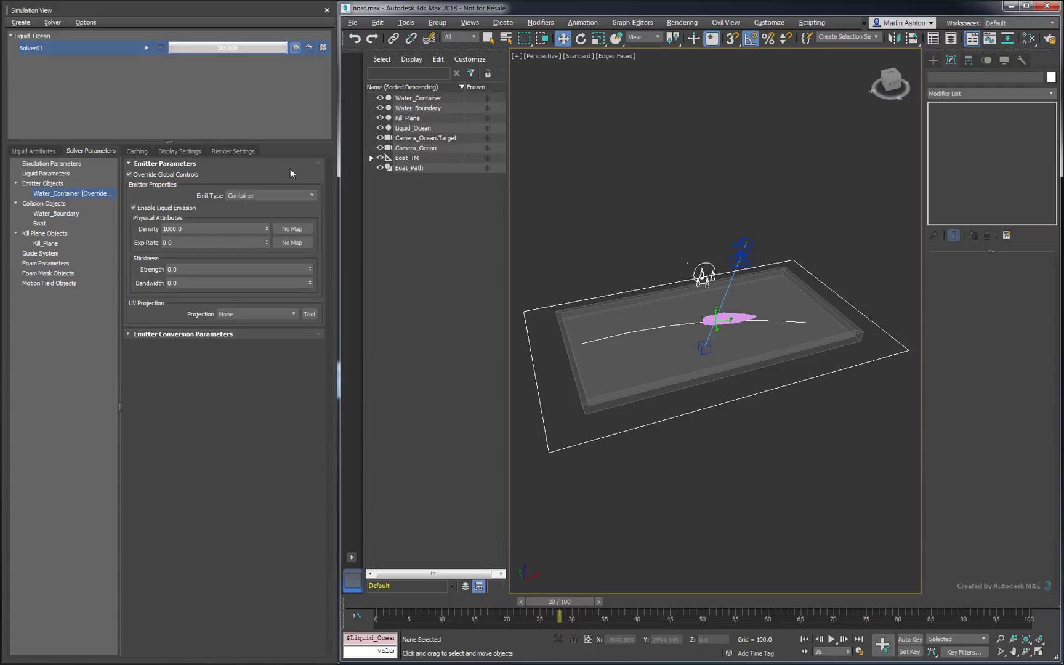
Step: Select Boat among the solver's collision objects, isolate the boat model and examine its mesh from several angles
click(73, 203)
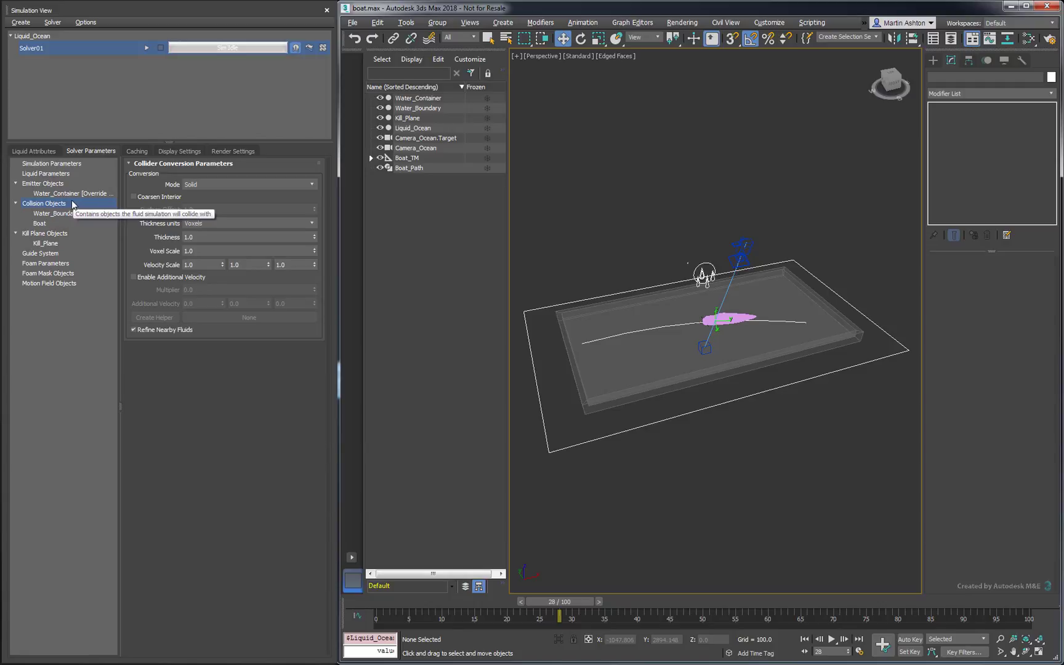
click(67, 223)
double_click(66, 223)
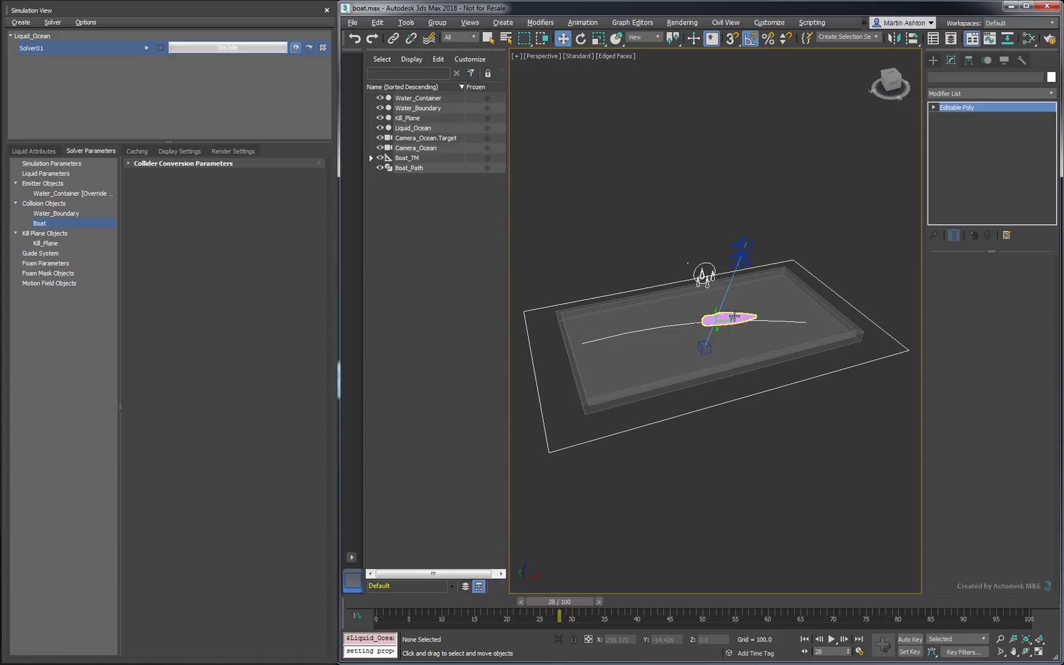
right_click(705, 247)
click(742, 149)
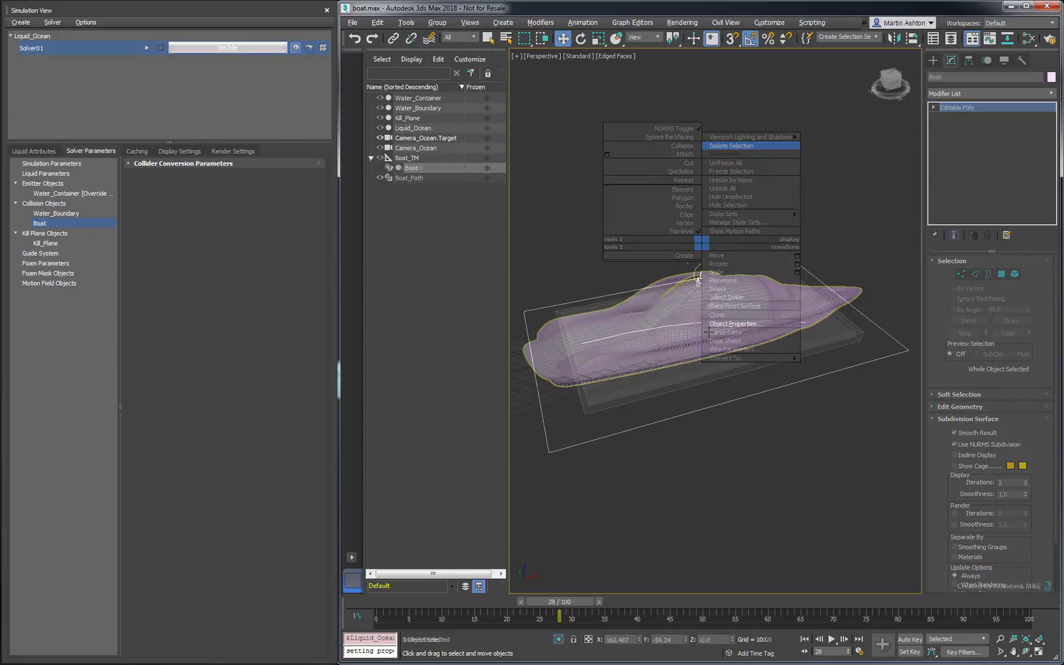
scroll(706, 330, up, 10)
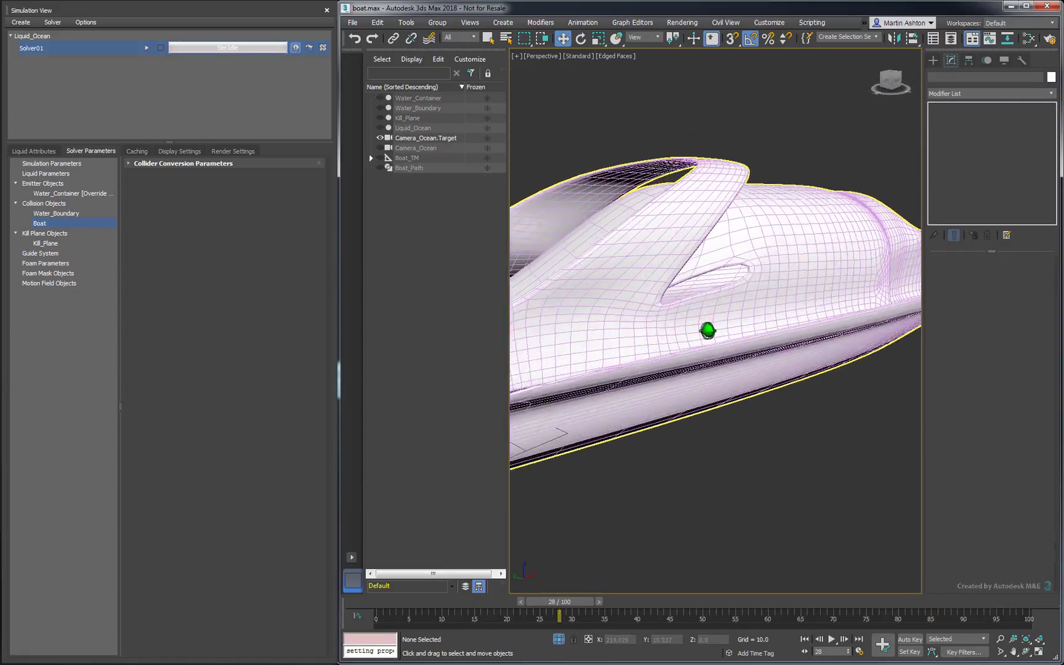
alt+middle_drag(704, 288, 776, 252)
scroll(664, 408, down, 10)
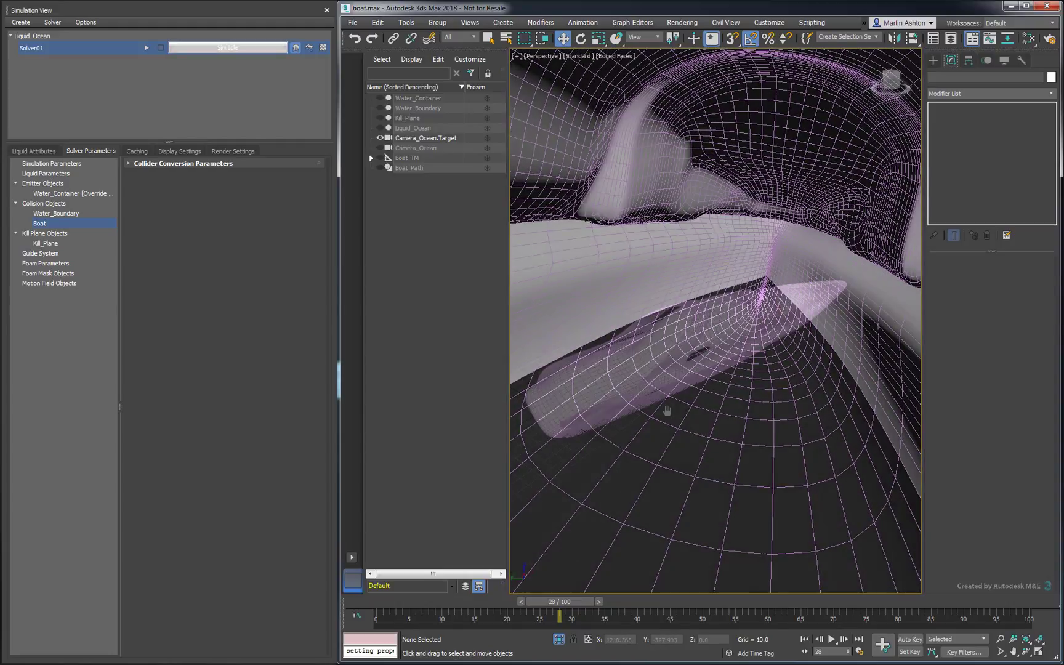
Step: Override the boat collider's global controls, set its conversion mode to Solid (Robust) and end the isolation
click(155, 162)
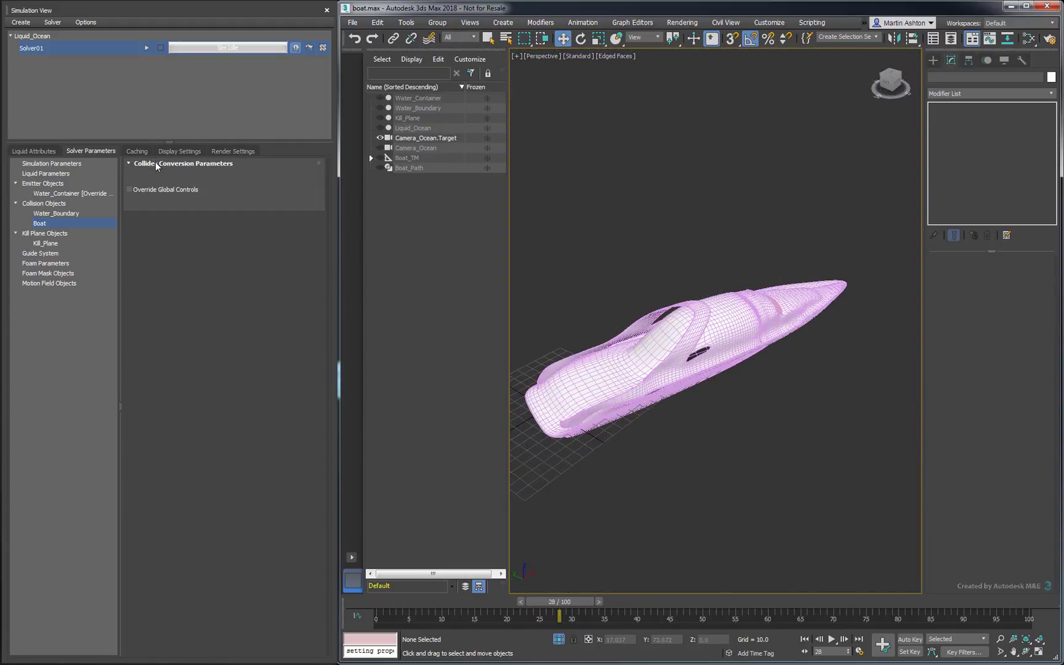
click(161, 190)
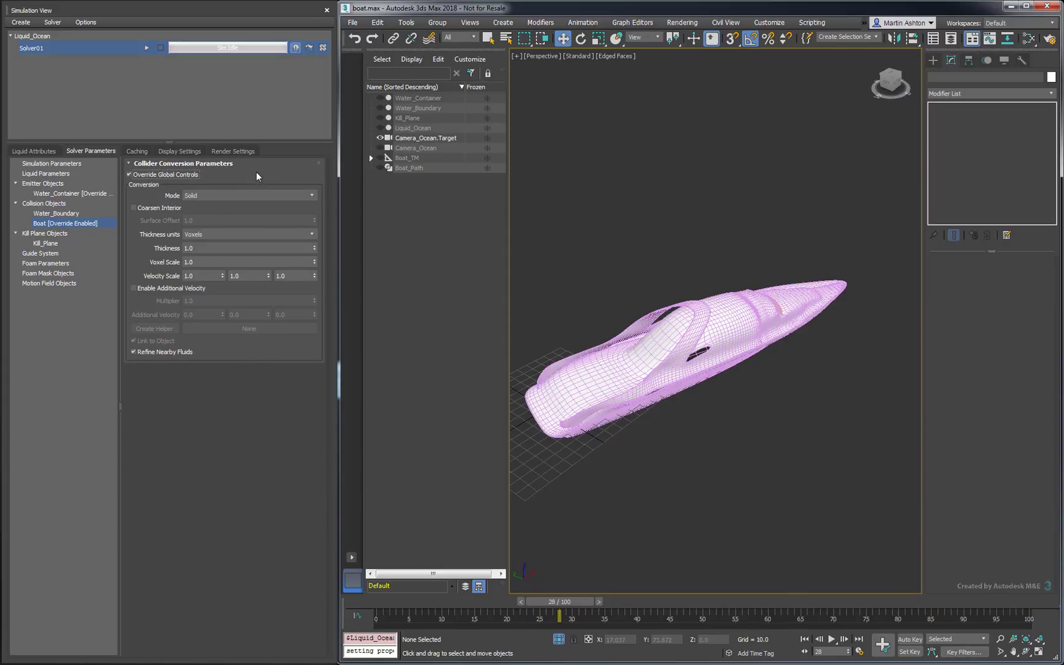
click(249, 195)
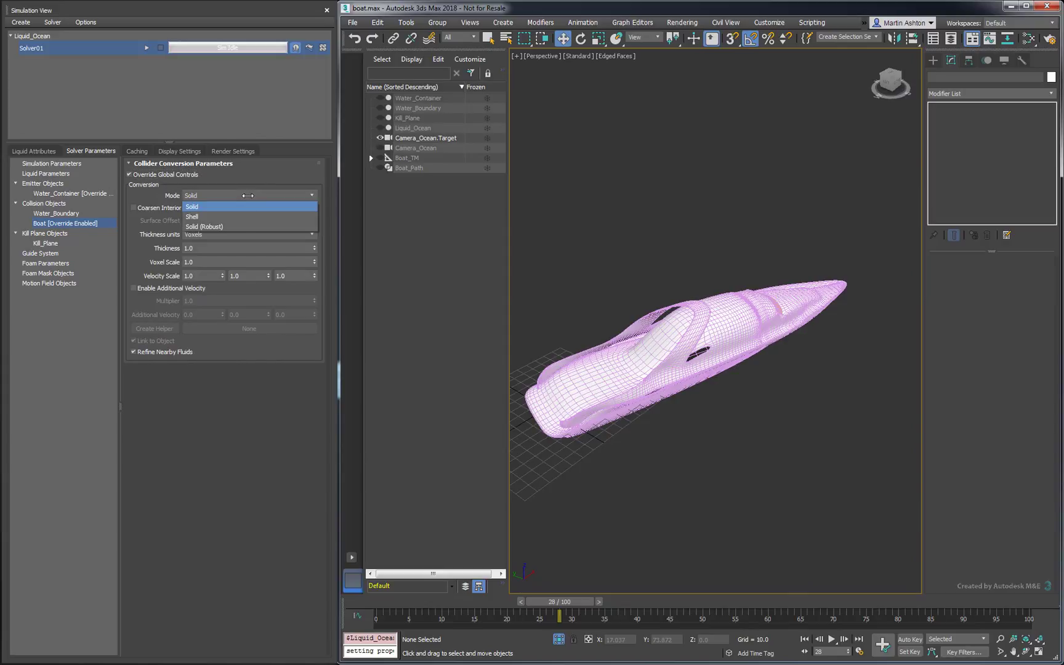
click(230, 227)
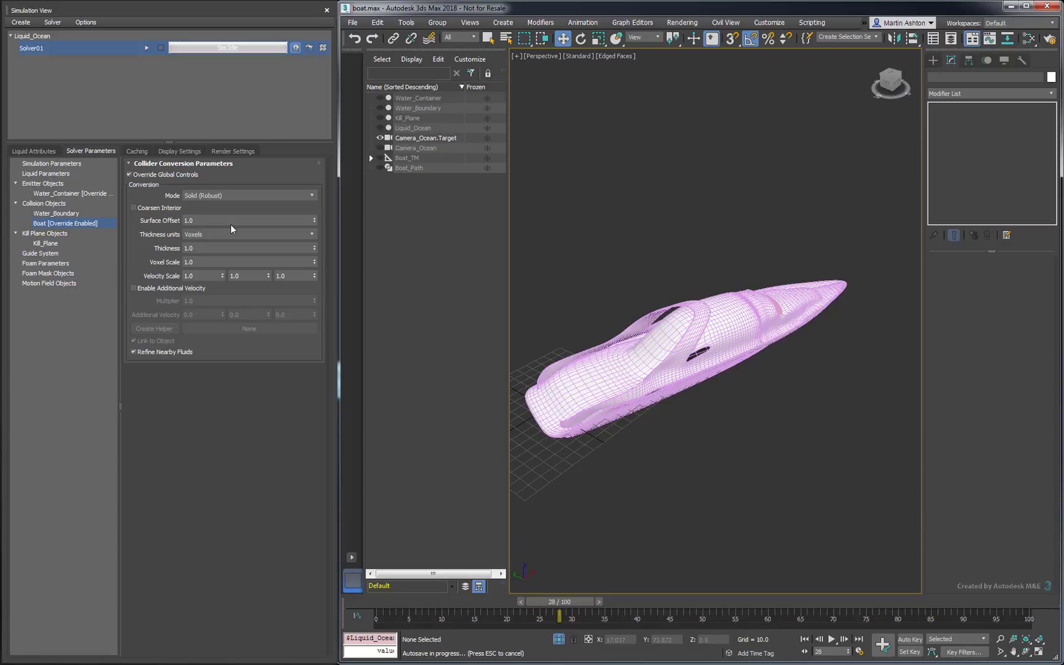
right_click(670, 217)
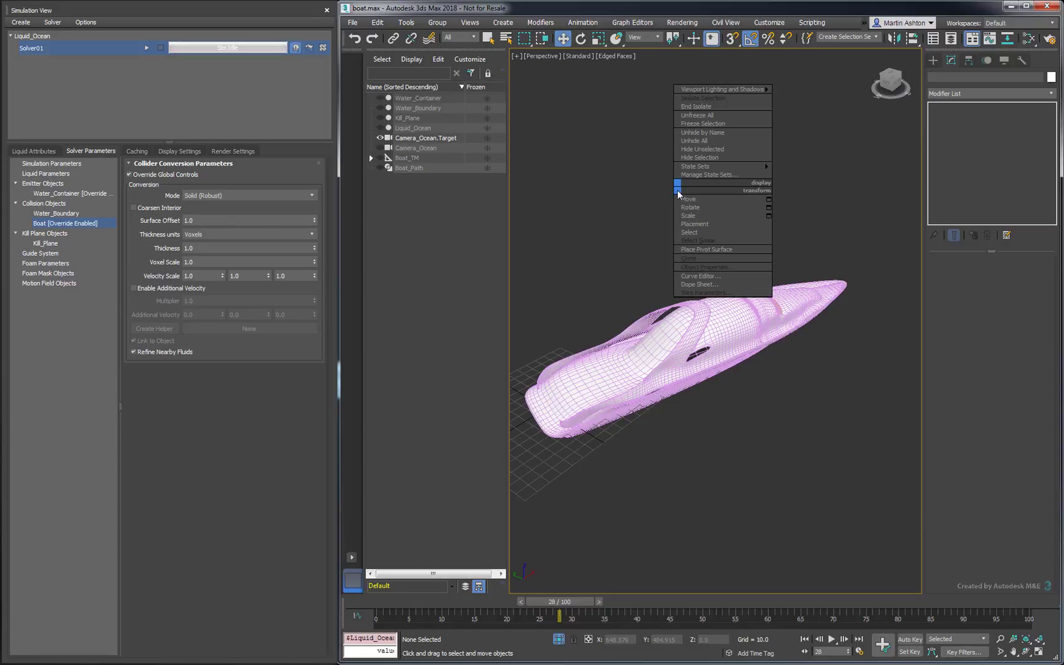
click(698, 107)
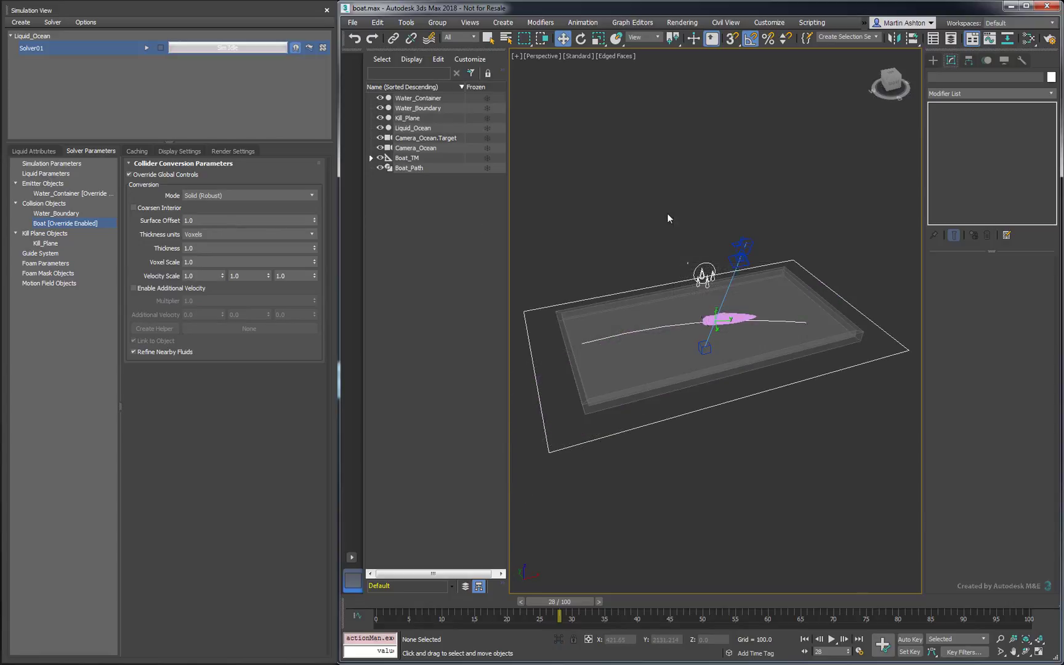
Step: Set the master voxel size to 10 in the solver's simulation parameters
click(82, 165)
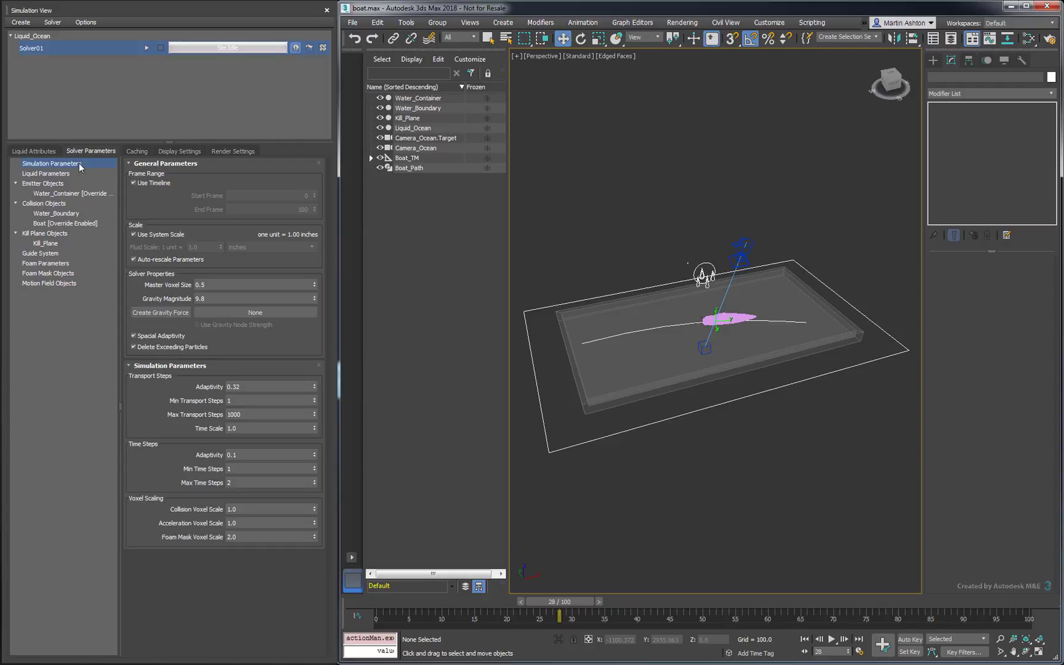
double_click(201, 283)
text(10)
key(Return)
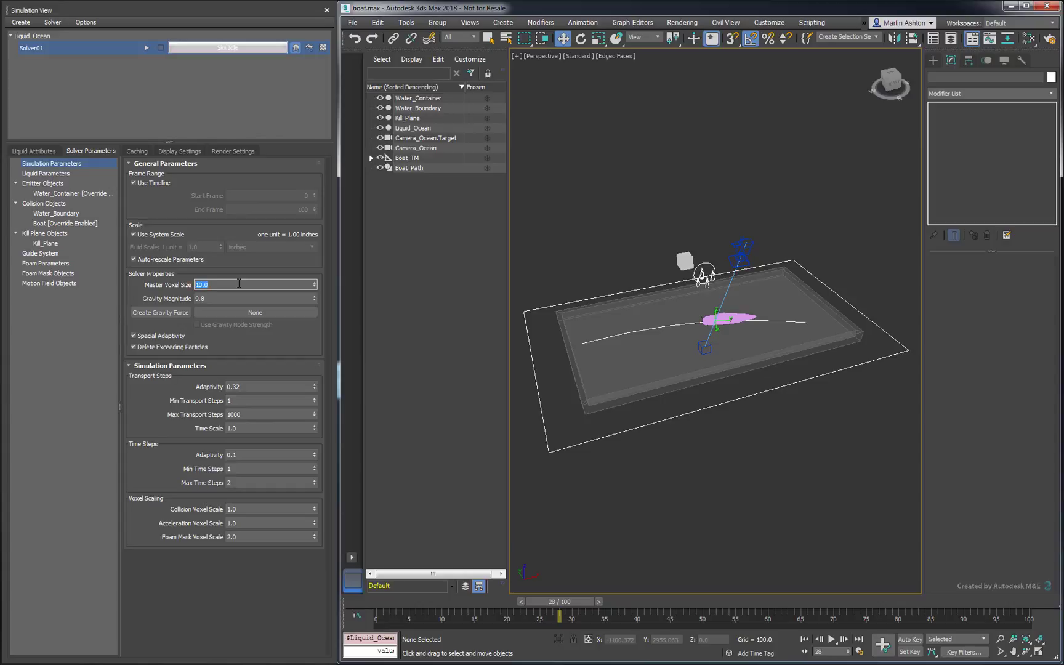
Step: Enable the foam simulation for Solver01 and start solving
click(239, 283)
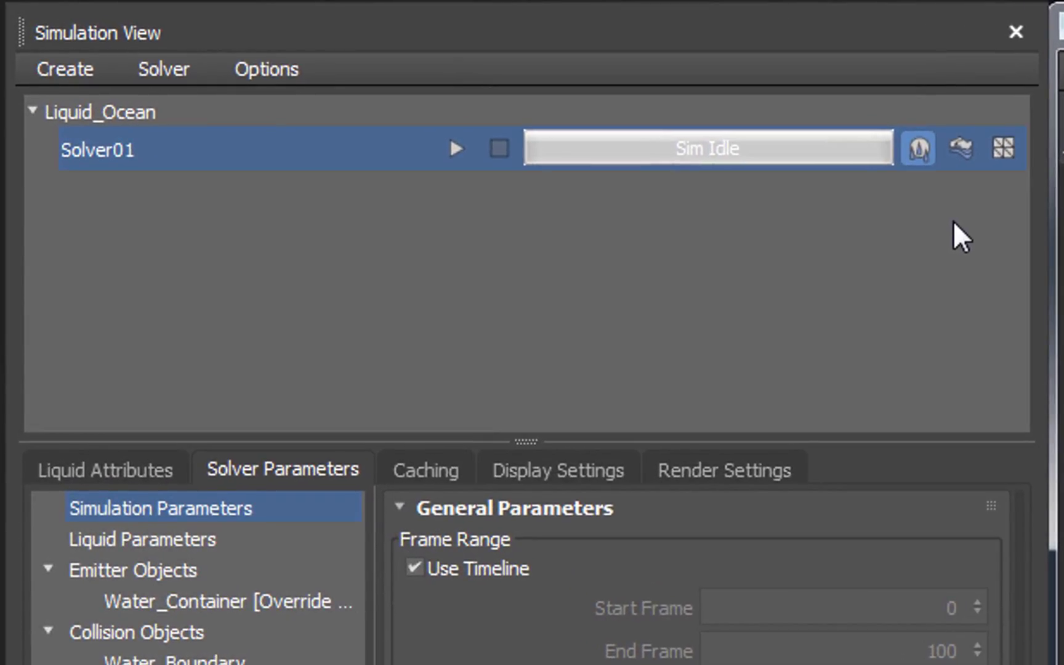
click(962, 149)
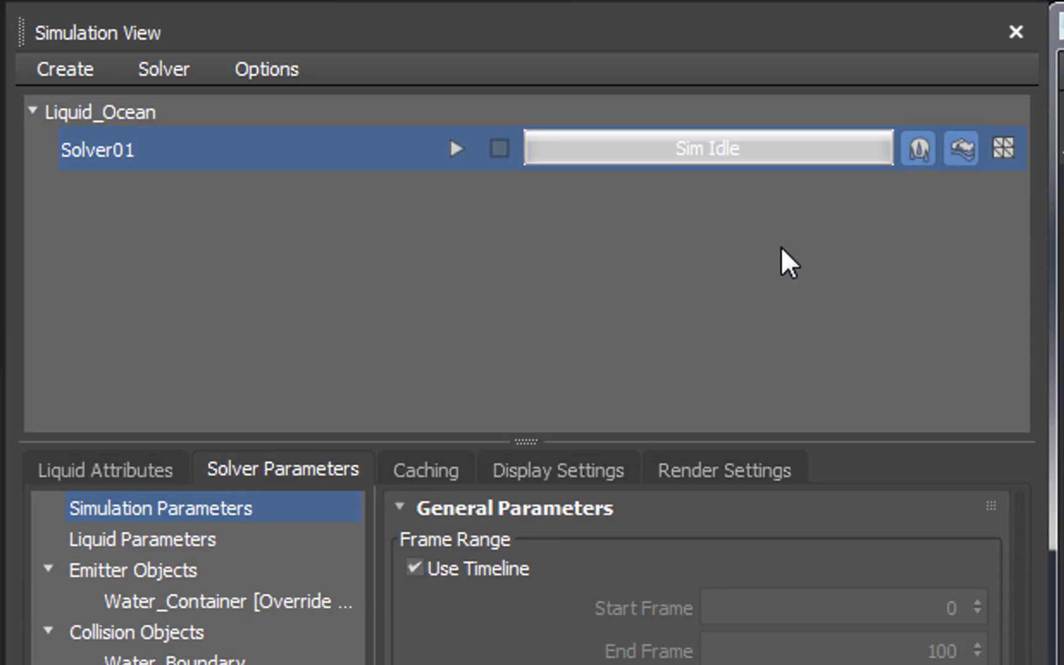
click(458, 149)
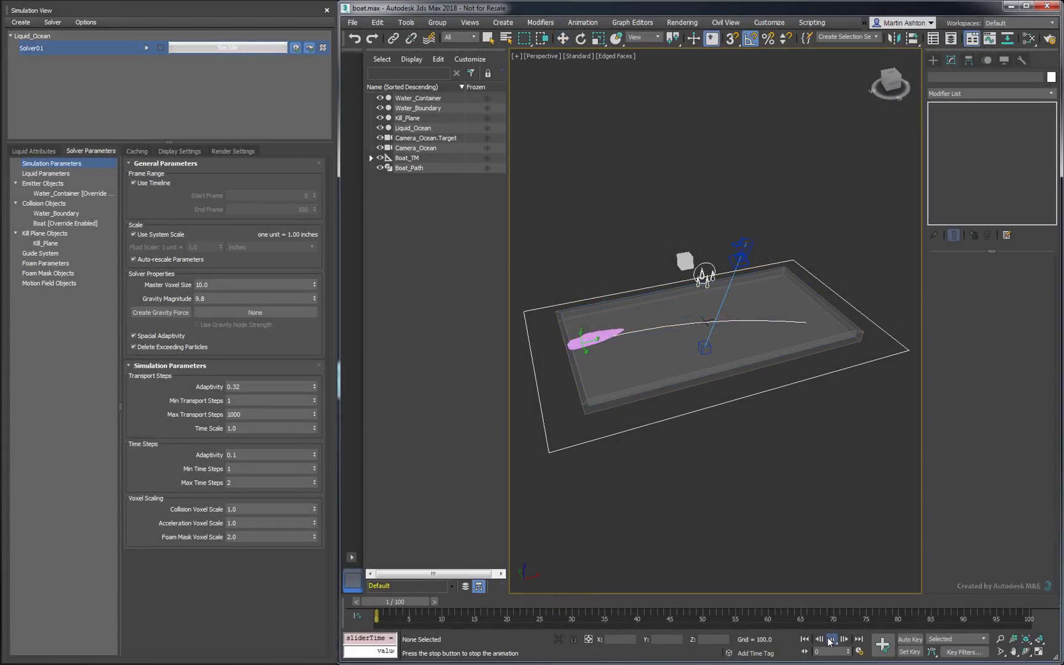
Step: Play back the solved liquid and foam animation and examine the boat's wake up close
click(831, 639)
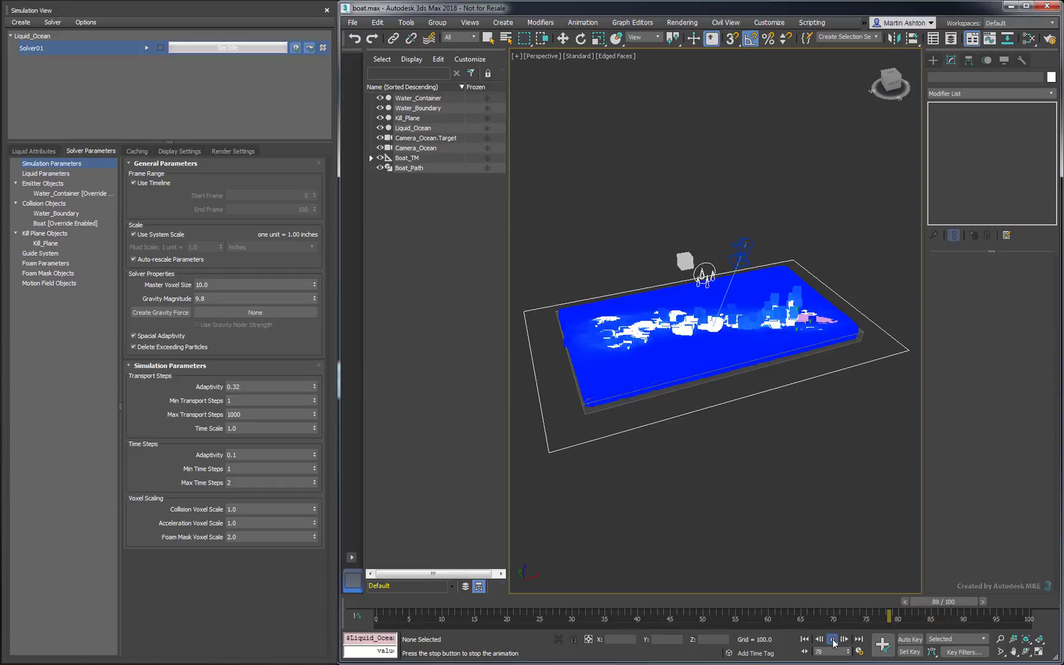
click(832, 640)
scroll(708, 320, up, 5)
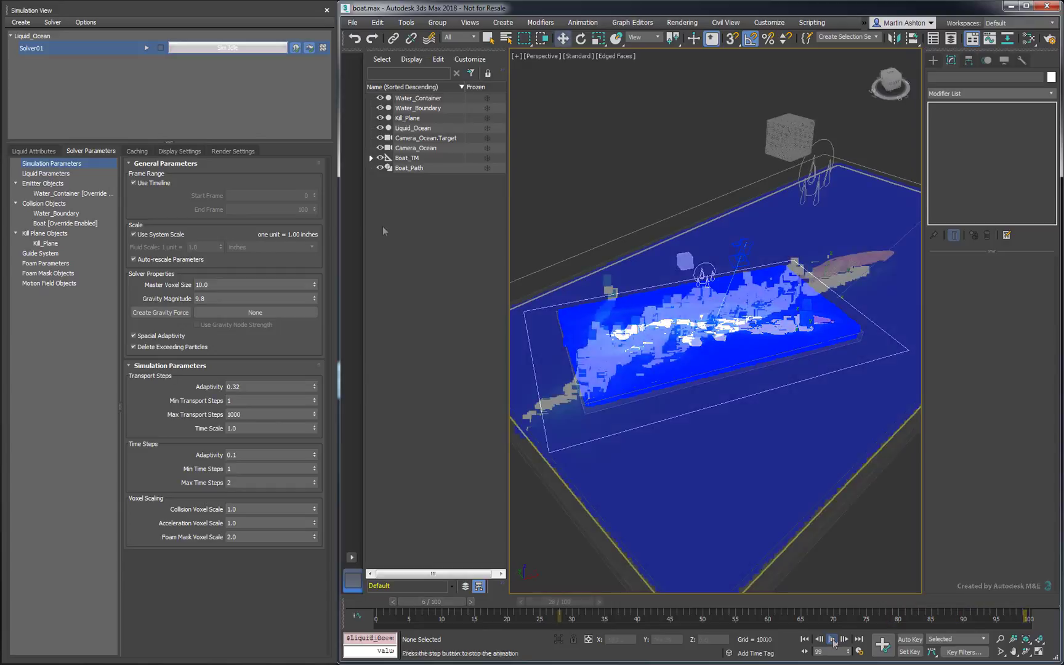
key(w)
Step: Set the display type of both the liquid and the foam particles to Plane
click(187, 154)
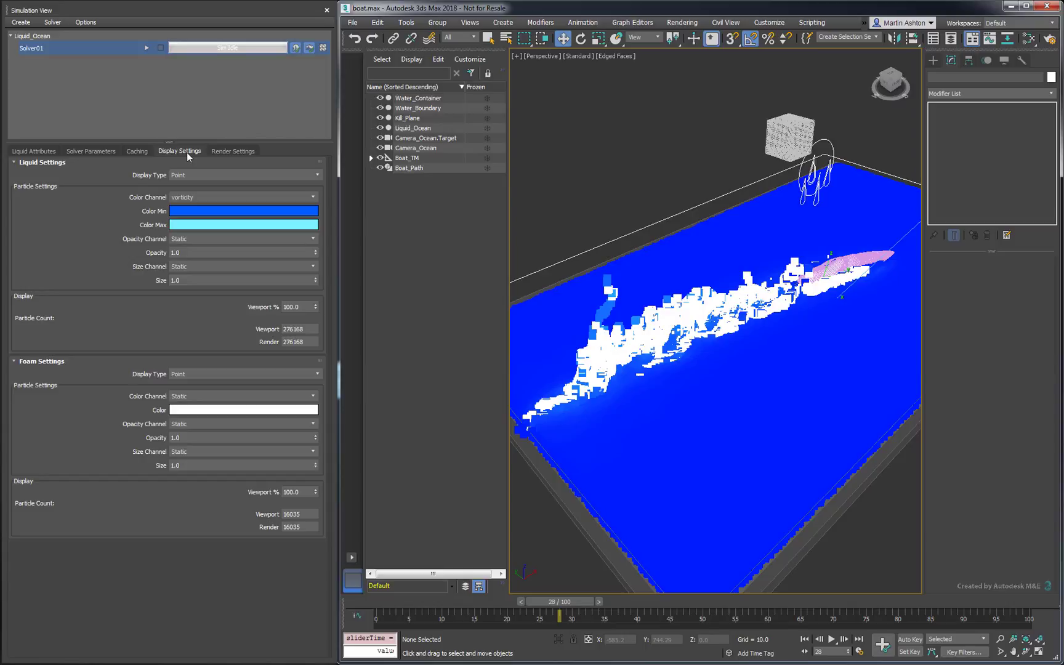
click(186, 174)
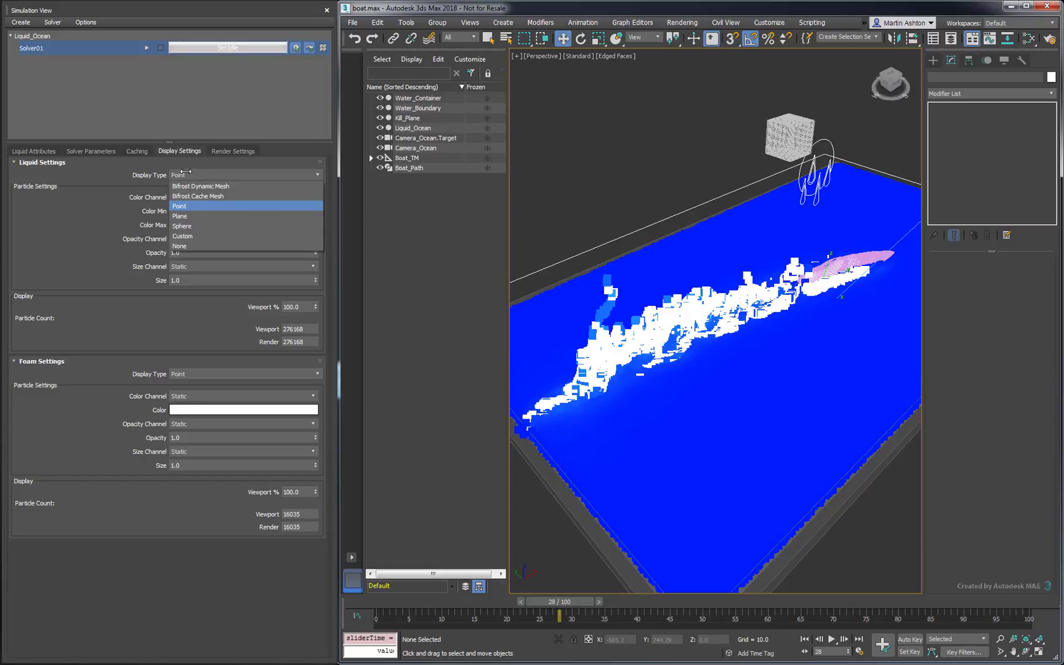
click(194, 218)
click(224, 374)
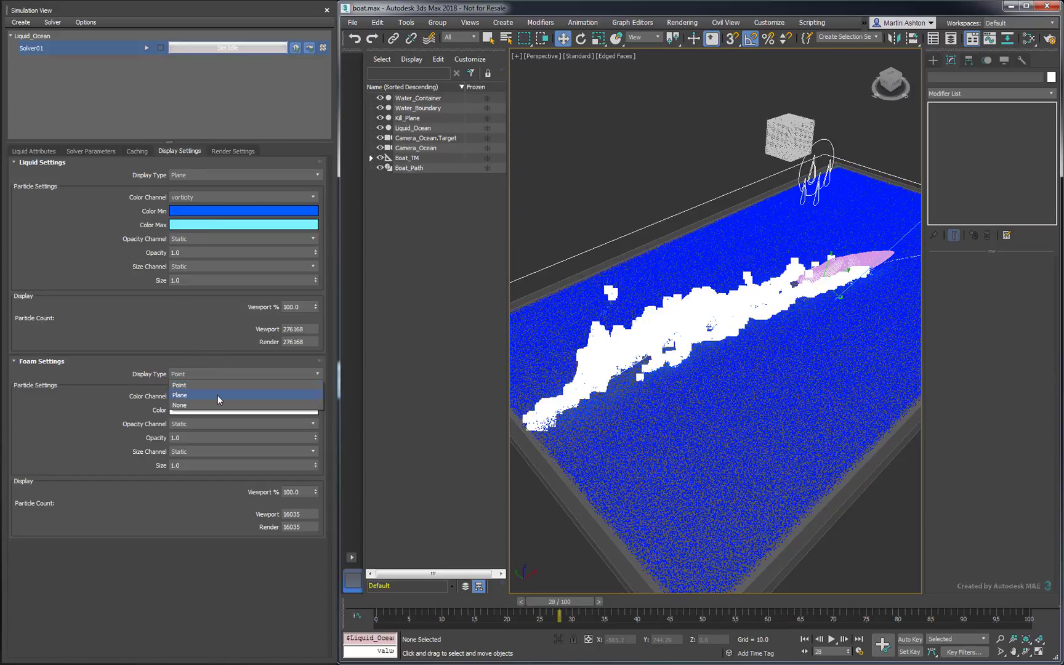
click(217, 395)
alt+middle_drag(714, 369, 739, 381)
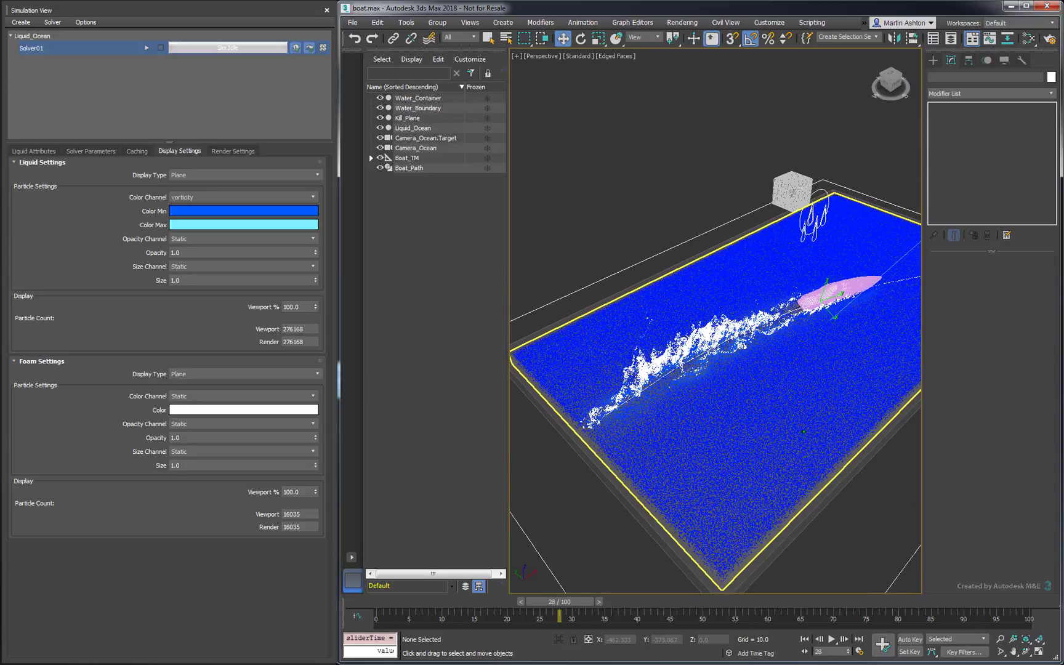
scroll(753, 435, down, 2)
middle_drag(753, 435, 637, 462)
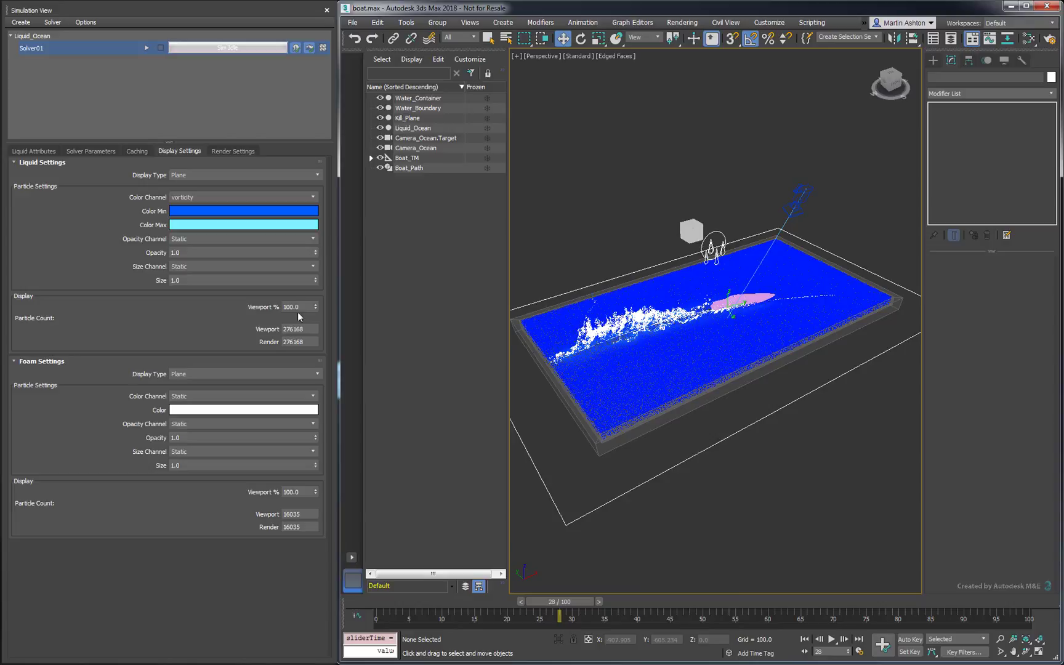
Step: Reduce the liquid's viewport display percentage to 10 and play the animation from the first frame
drag(299, 307, 276, 304)
text(10)
key(Return)
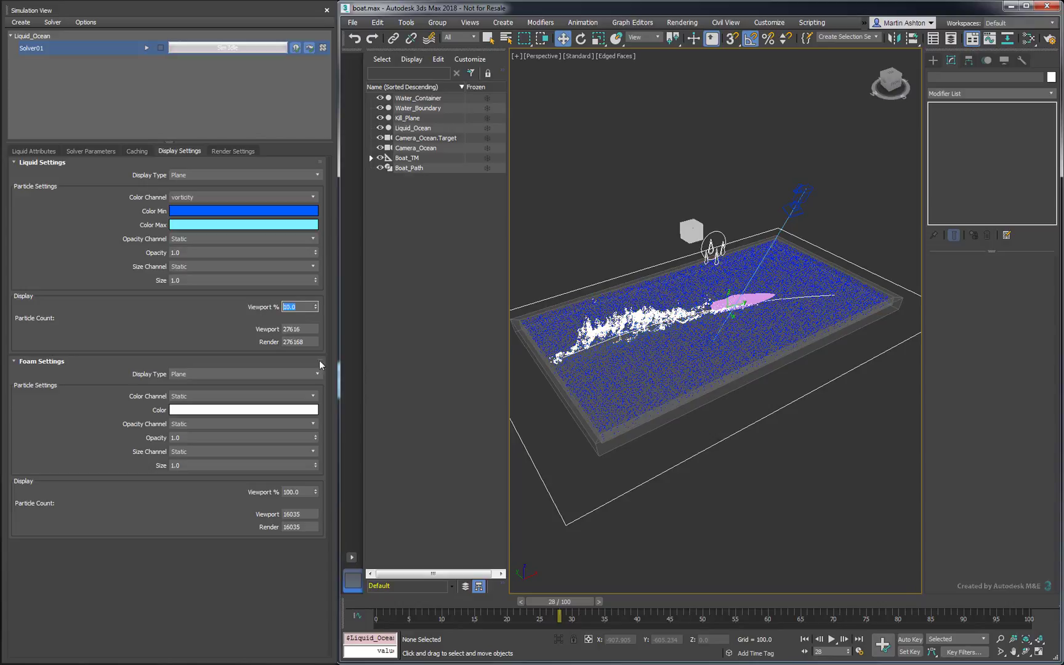
click(804, 639)
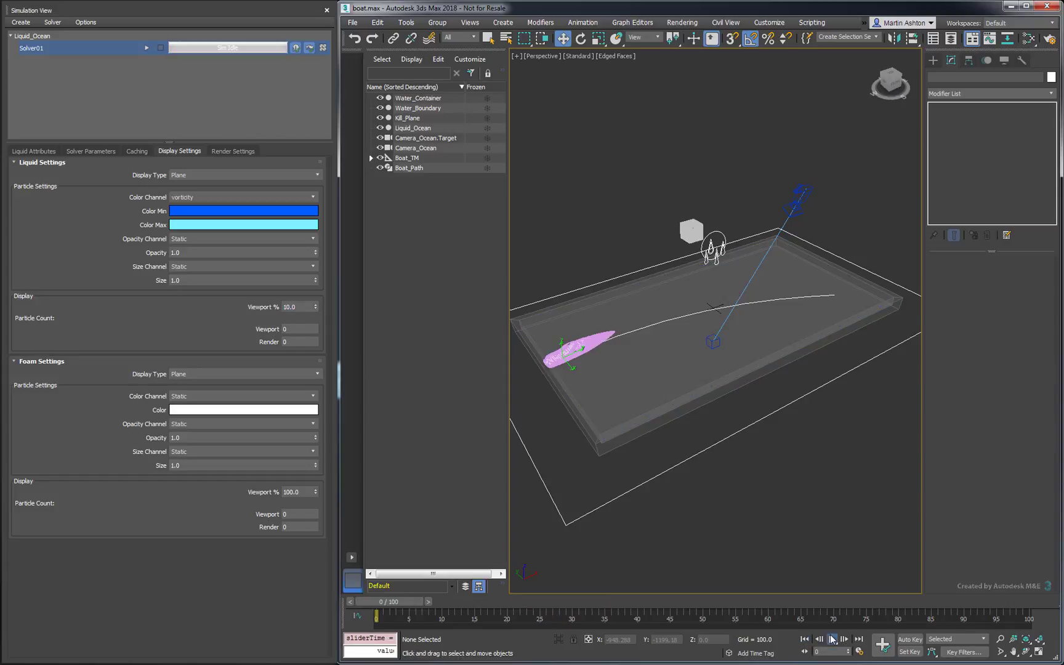
click(832, 639)
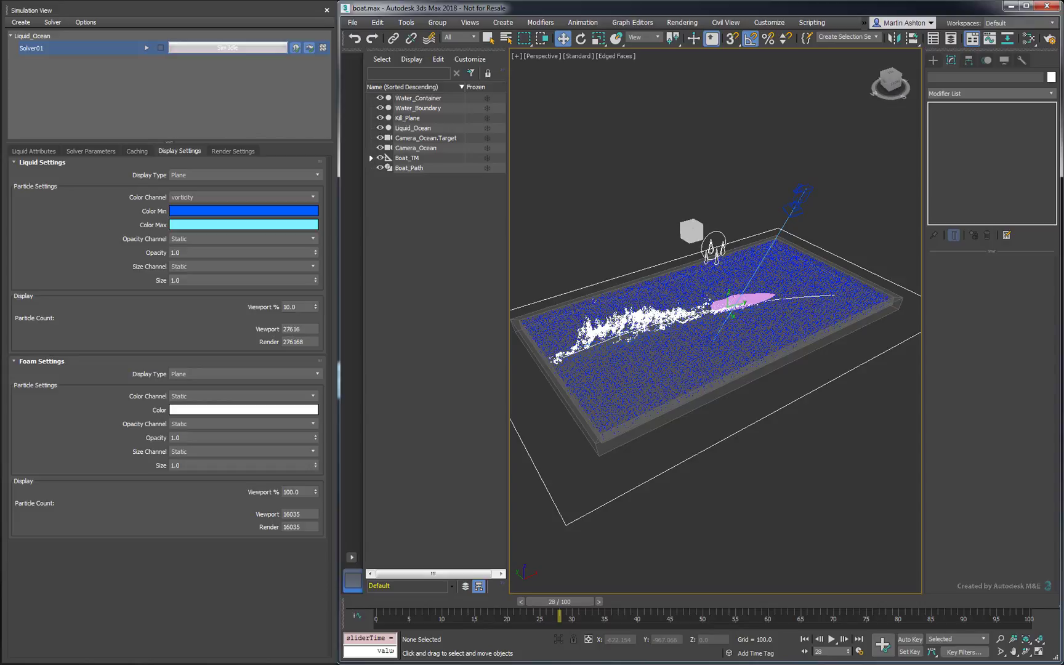
Step: Create a Multi/Sub-Object material in the Slate Material Editor, assign it to Liquid_Ocean and select that object
key(m)
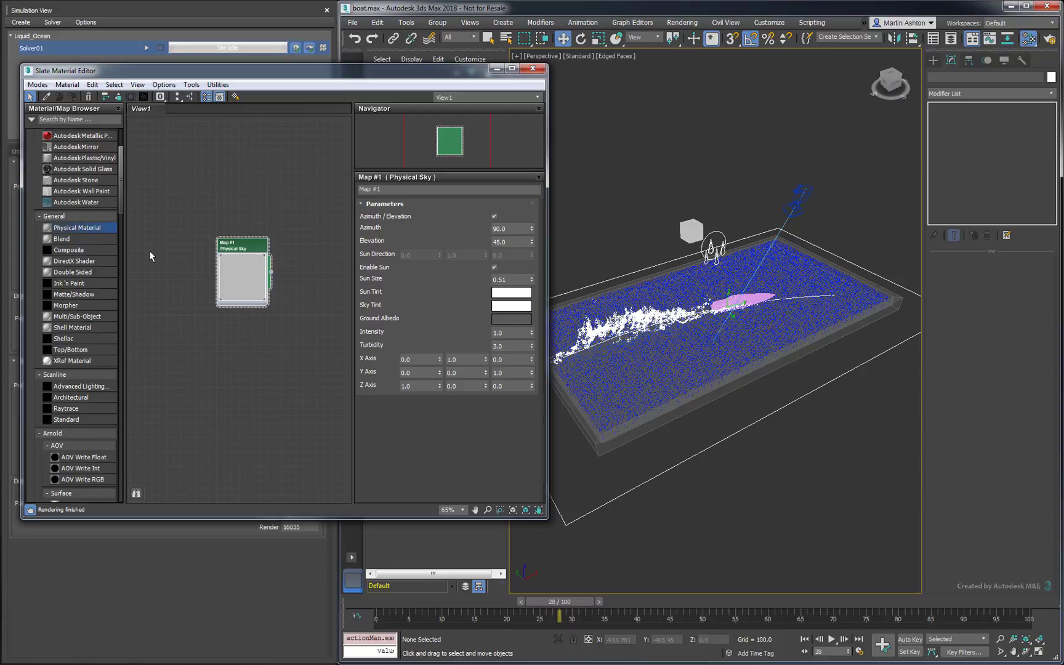
click(96, 317)
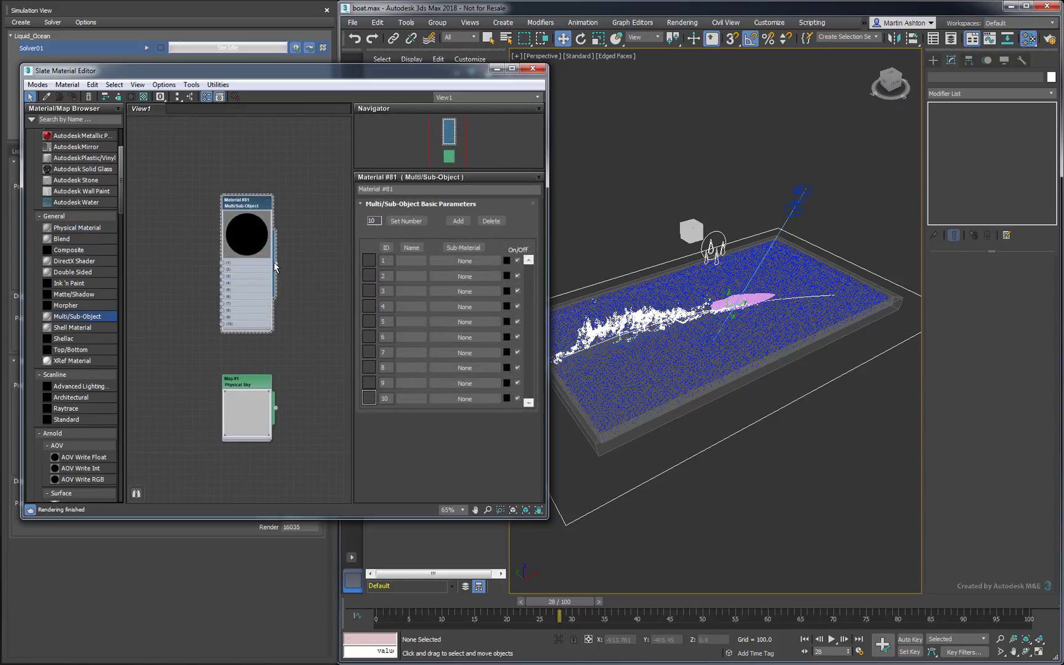
click(716, 241)
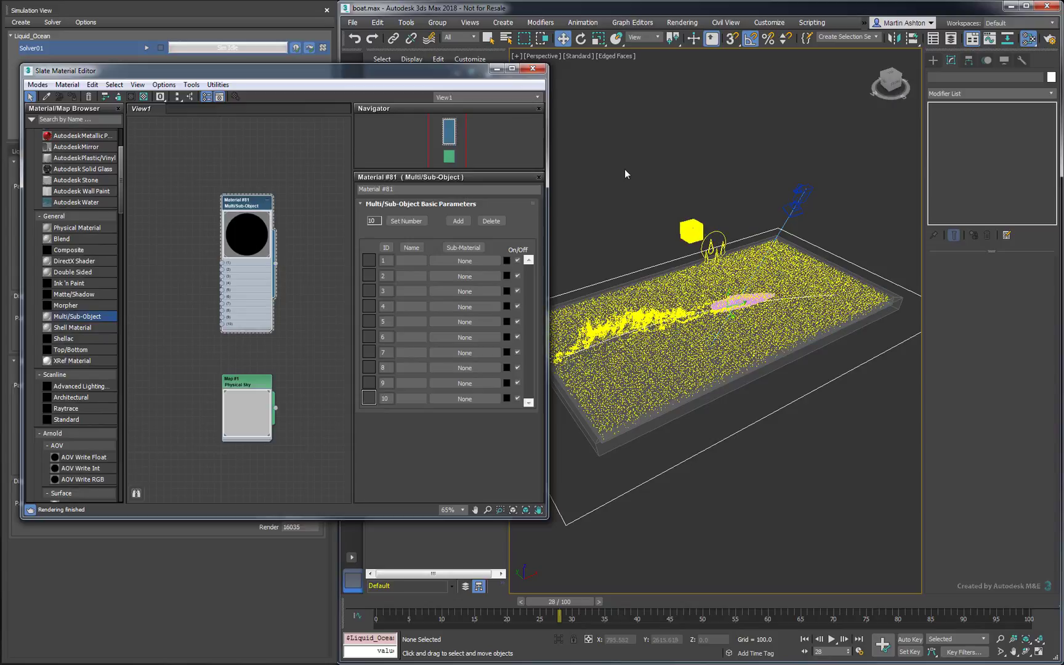
click(625, 172)
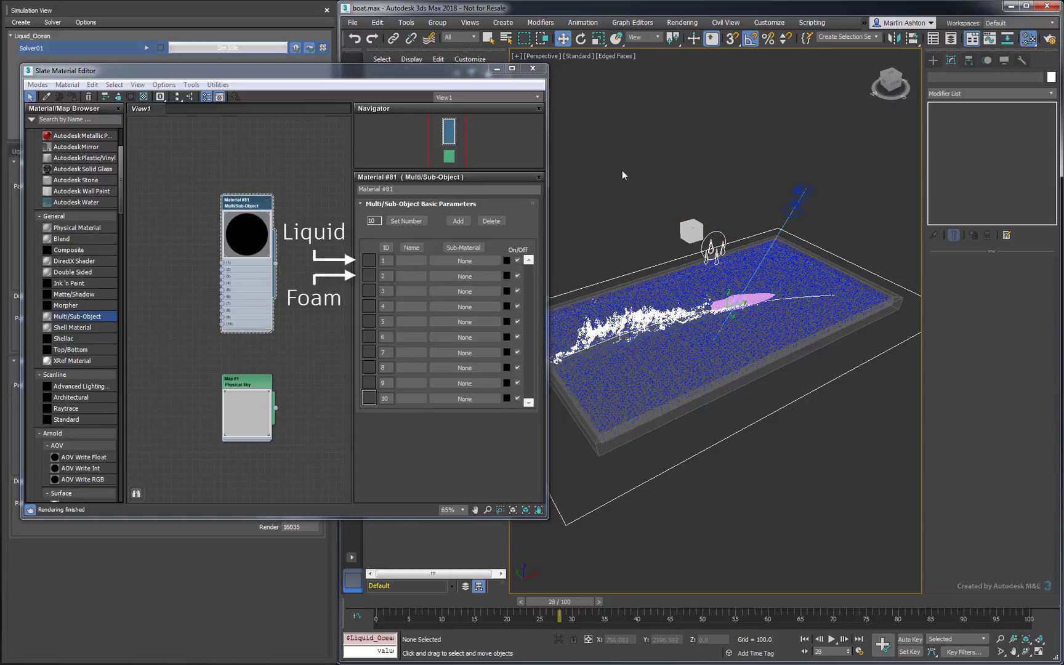
click(714, 246)
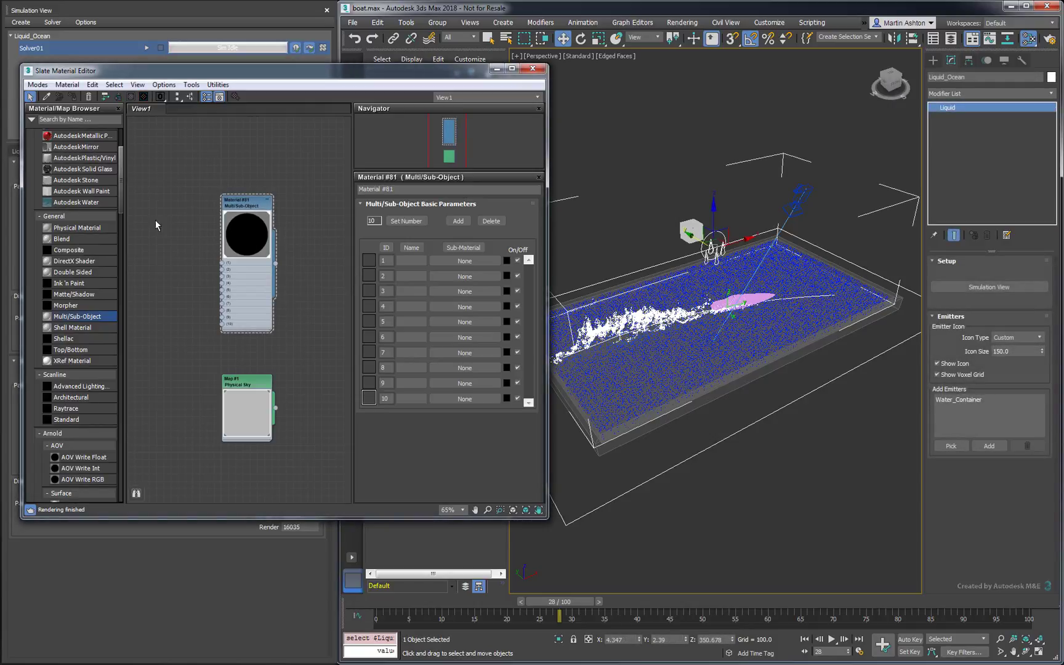
Step: Connect a new Physical Material to slot 1 of the Multi/Sub-Object material and set its material mode to Advanced
drag(91, 227, 253, 260)
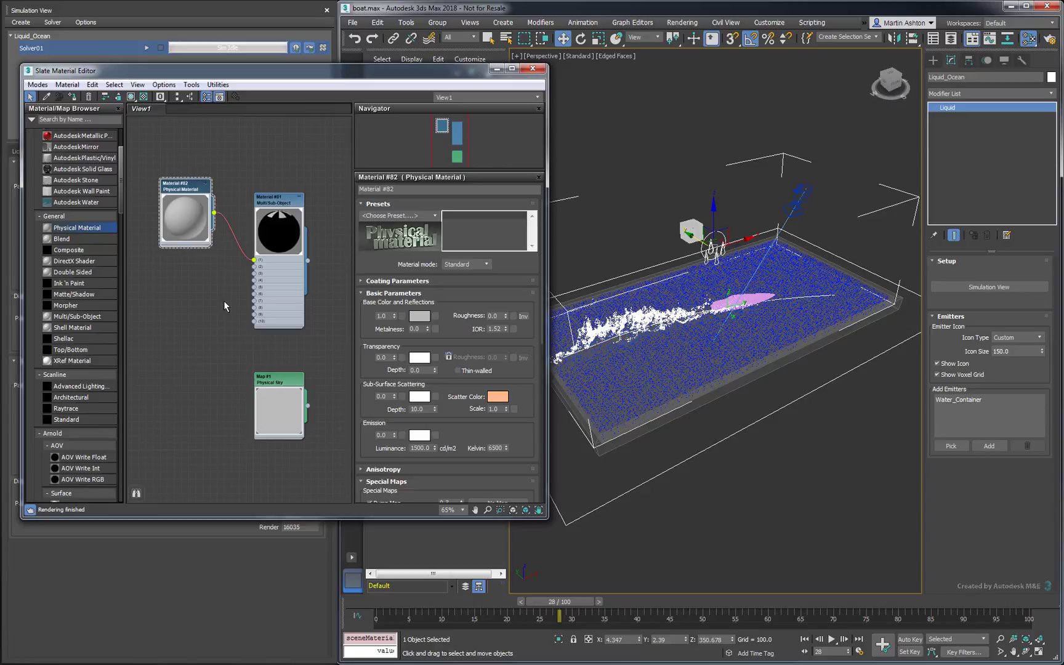
click(466, 264)
click(456, 283)
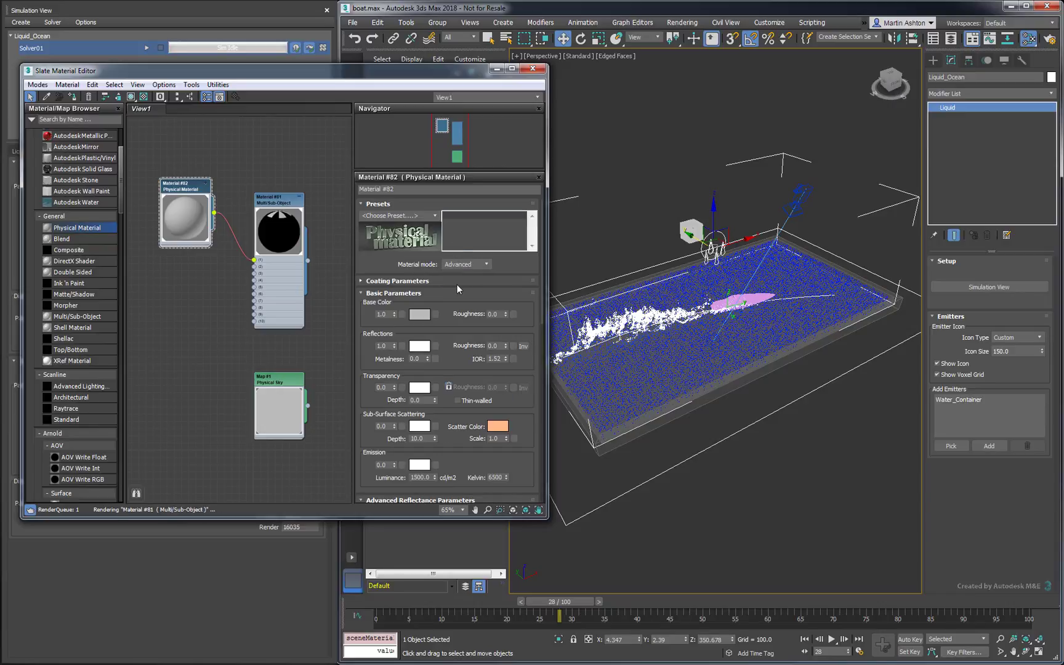
Step: Set the liquid material's base color weight to 0, its reflection roughness to 0.1 and its IOR to 1.33
drag(394, 316, 395, 367)
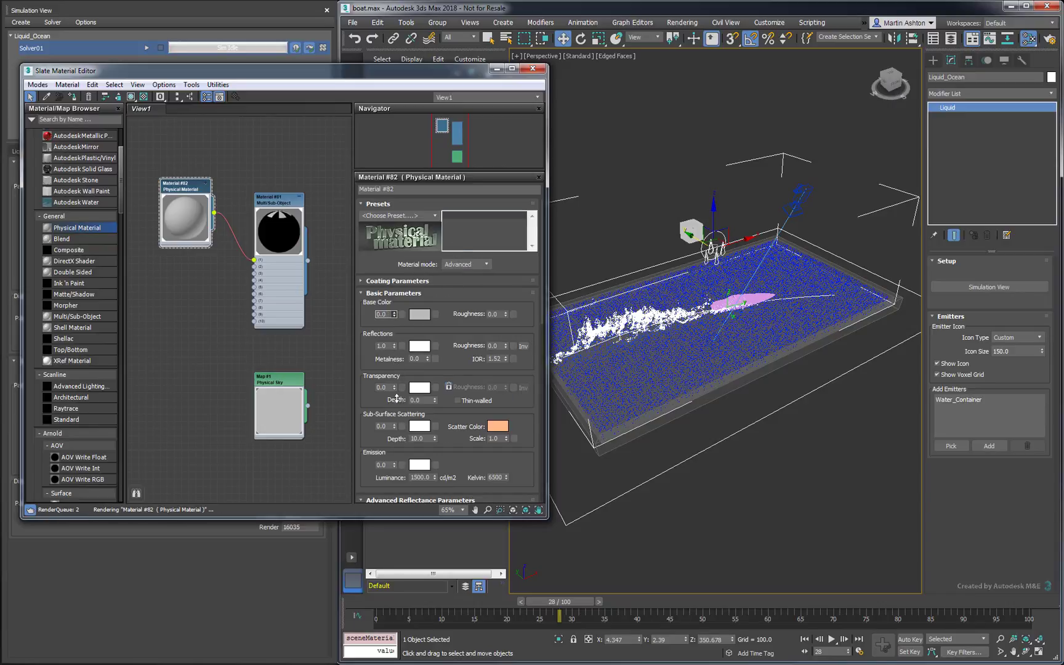
double_click(496, 346)
text(0.1)
key(Return)
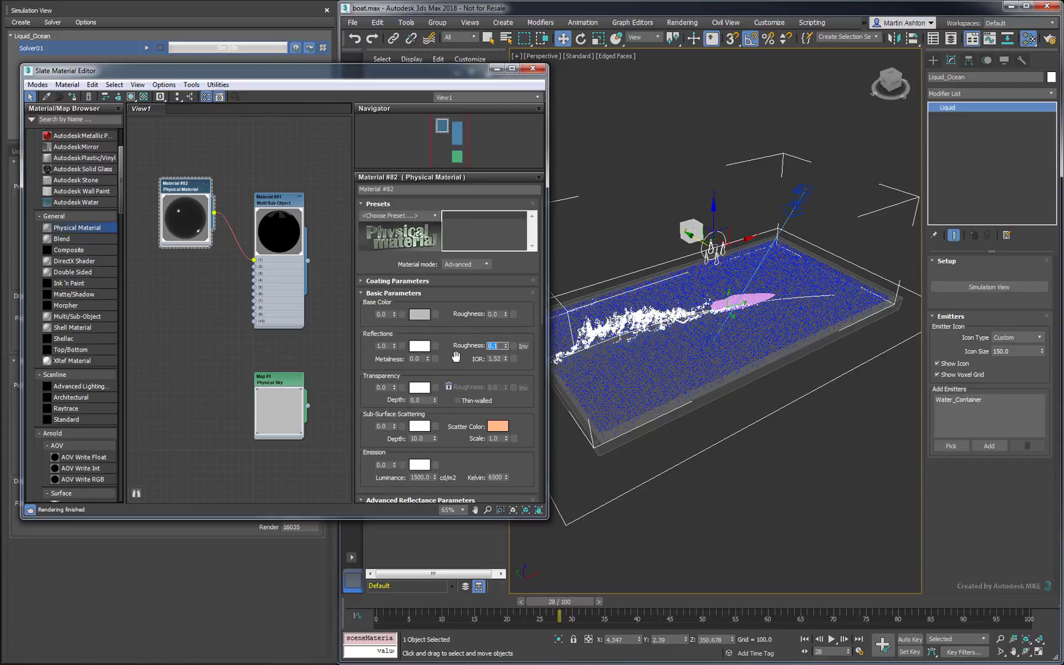
key(Tab)
text(1.33)
key(Return)
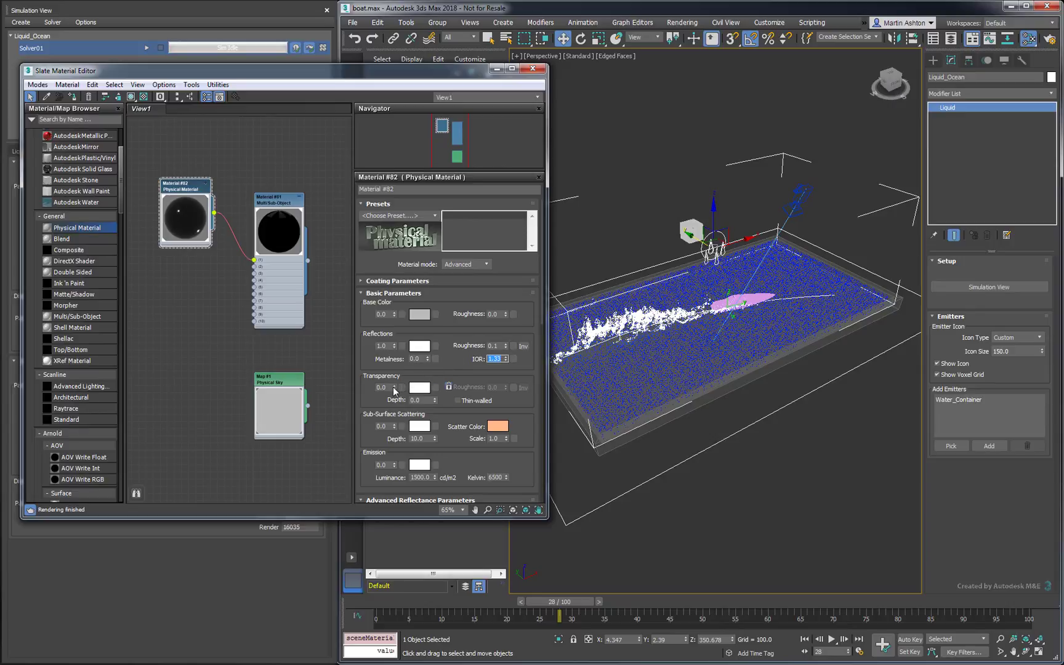
Step: Set the liquid material's transparency to 1.0 with a pale blue color (0.755, 0.942, 1.0) and a depth of 100
click(394, 388)
drag(394, 388, 395, 372)
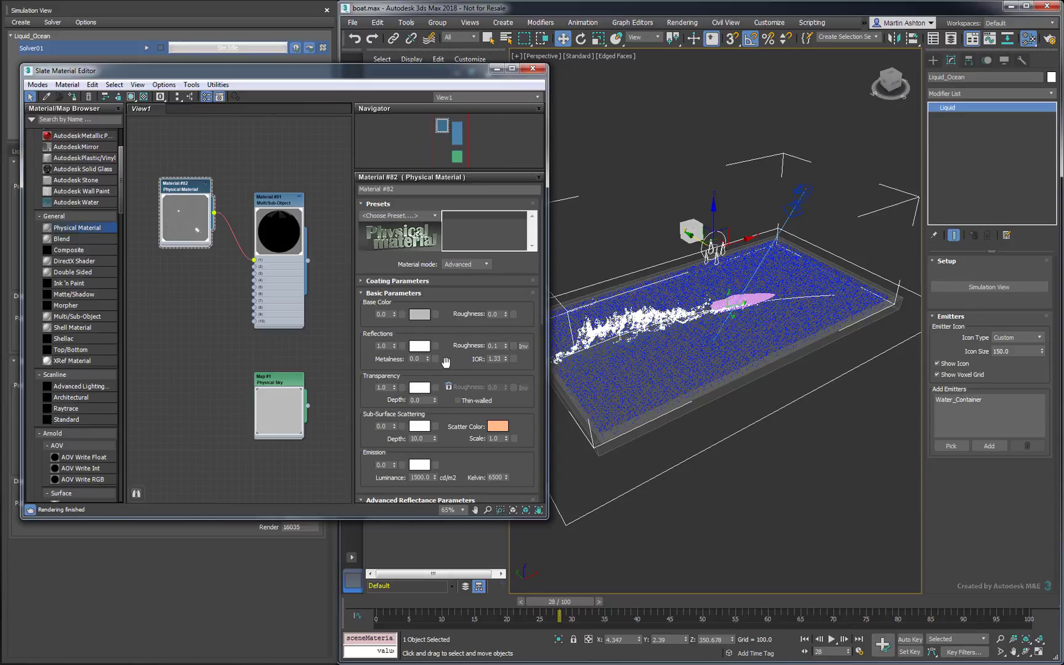
click(421, 389)
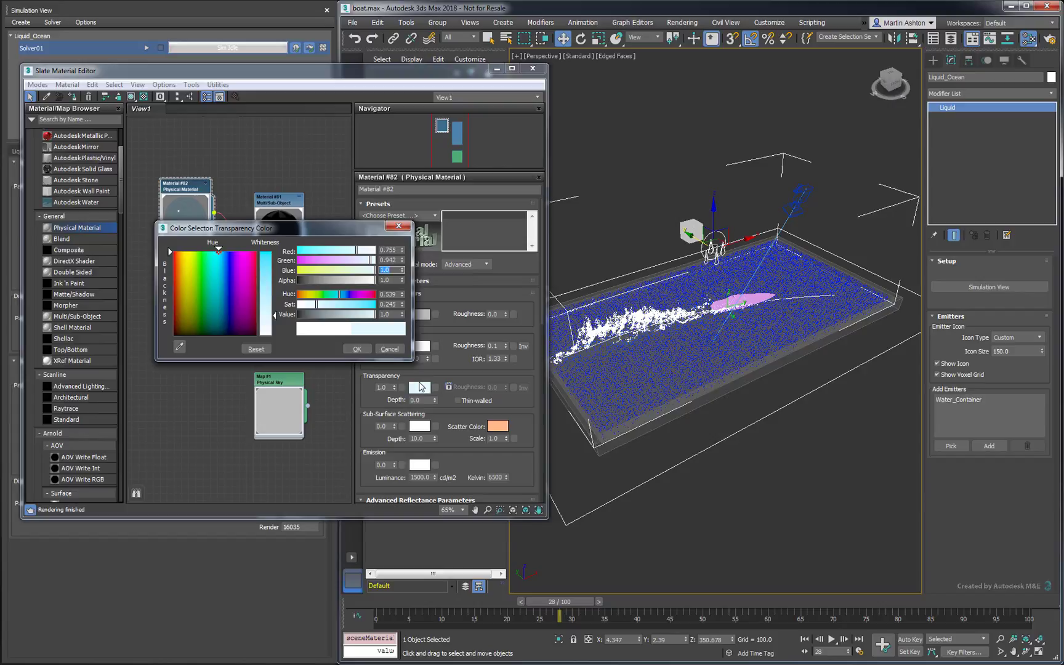
click(357, 348)
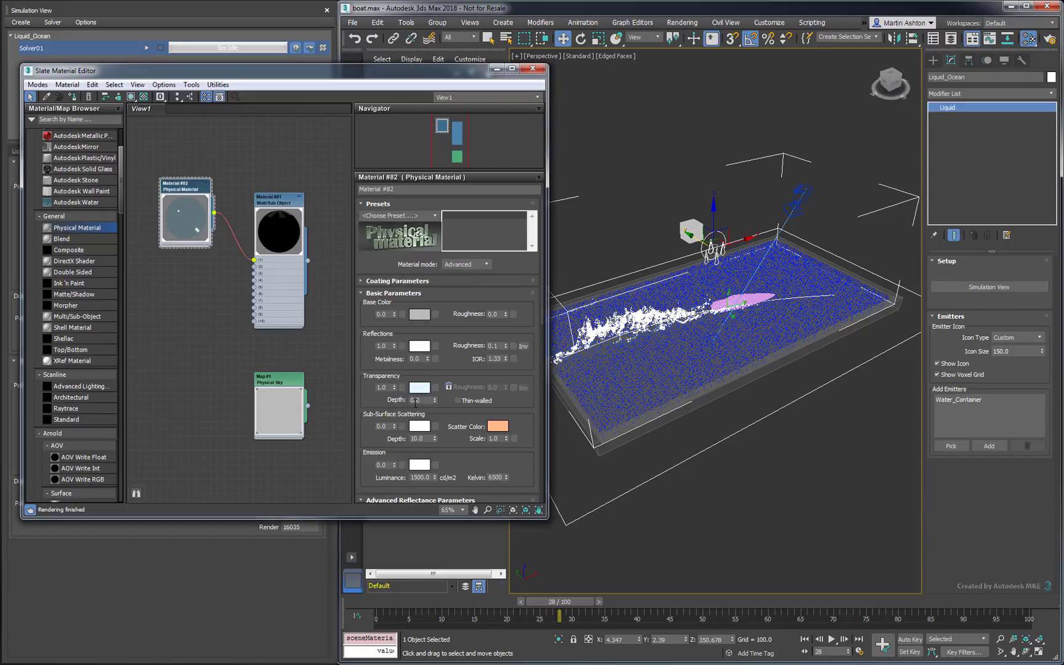
double_click(422, 401)
text(1)
key(Return)
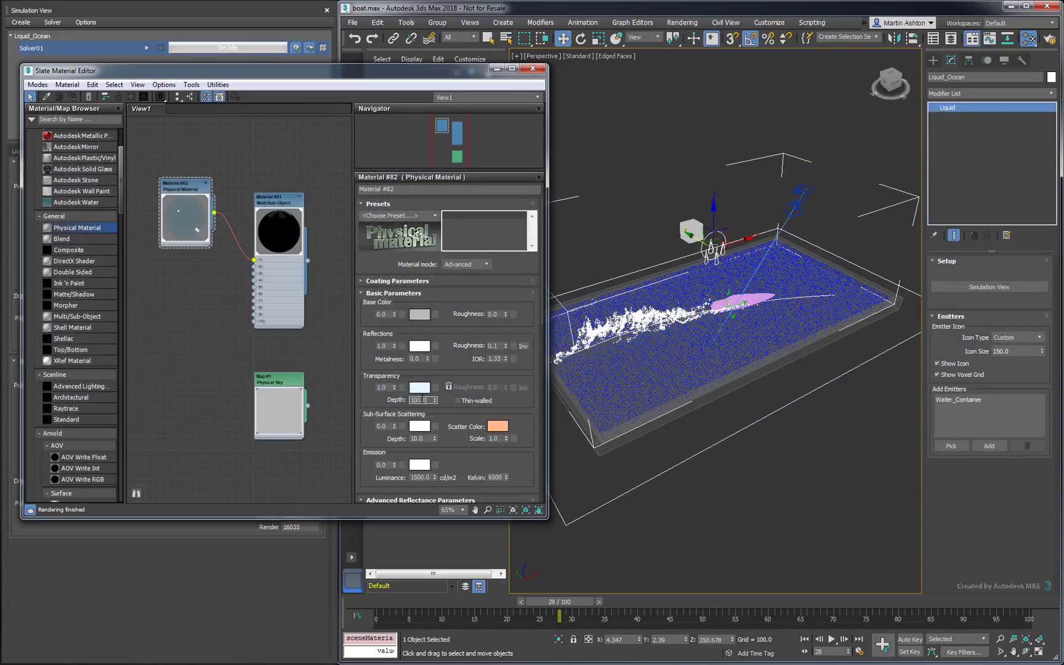
Step: Add a second Physical Material with a white base color, connect it to slot 2 for the foam and put the editor away
drag(76, 228, 169, 277)
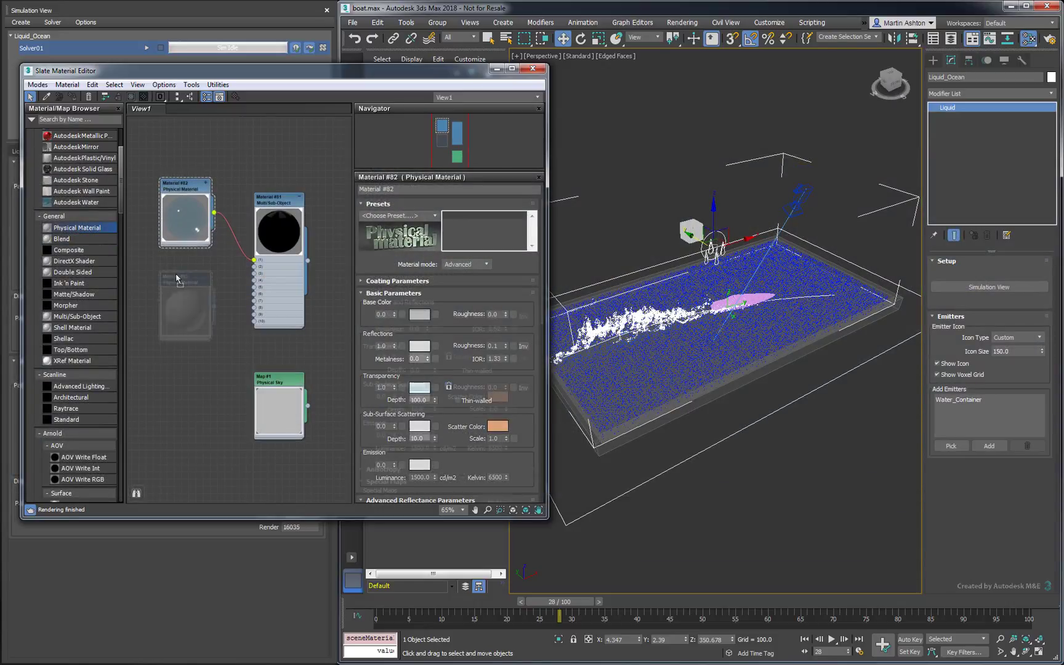
click(419, 317)
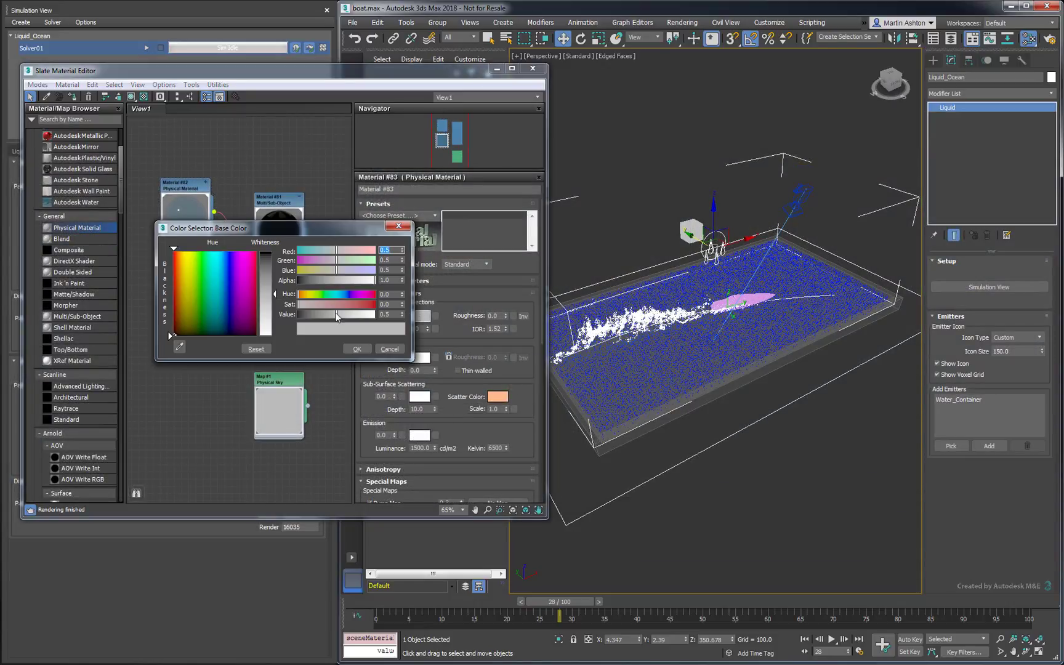
drag(371, 317, 376, 315)
click(363, 349)
drag(213, 308, 254, 266)
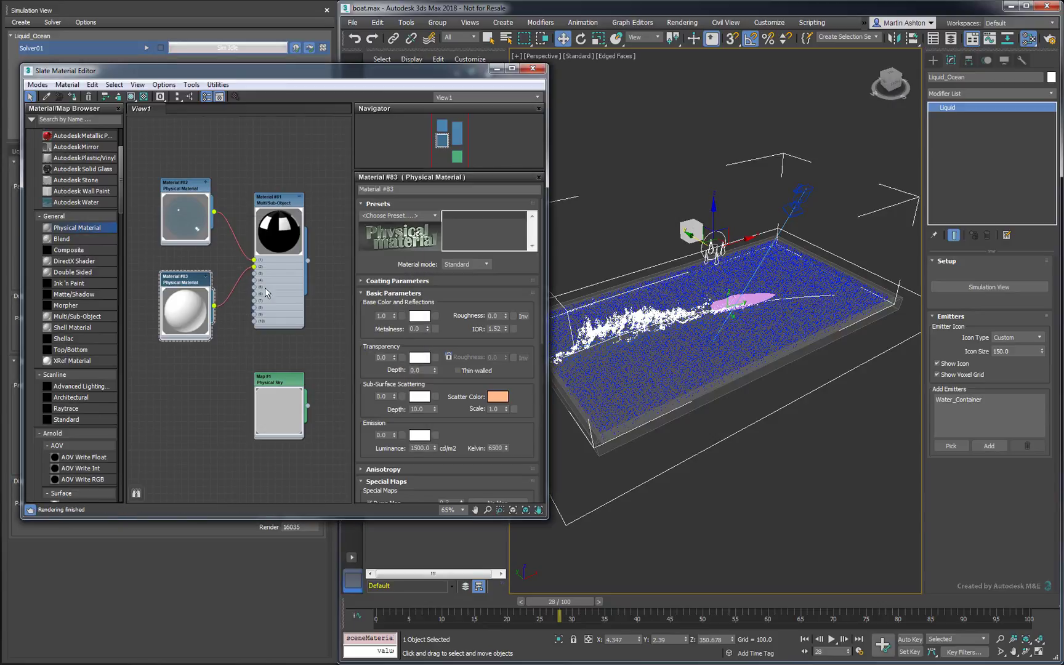
click(494, 72)
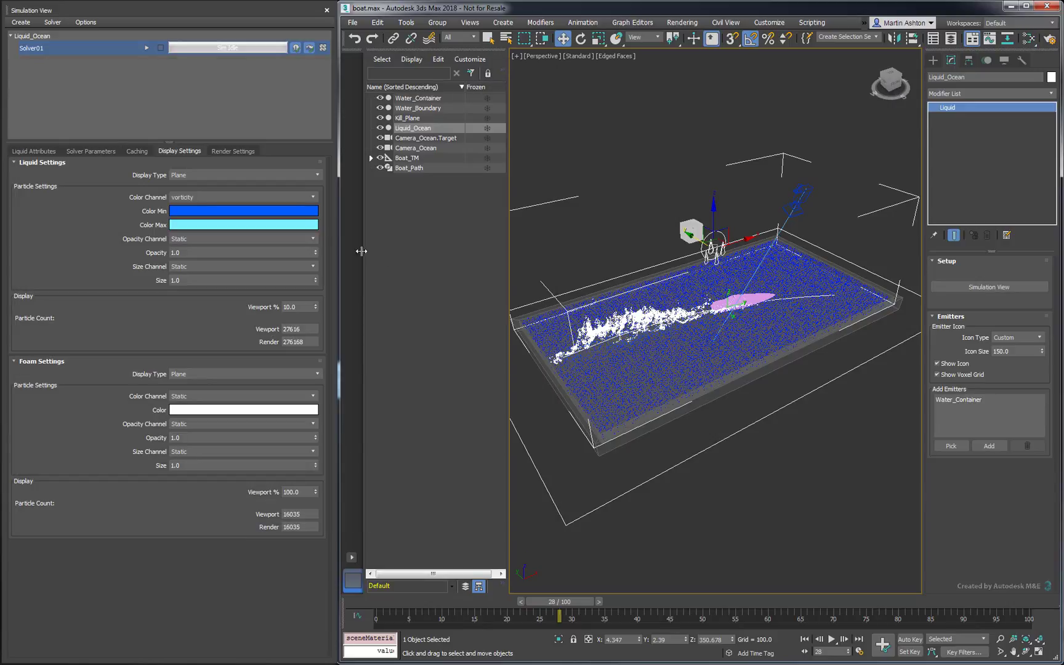
Step: Check the solver's render settings and render the Camera_Ocean view at frame 28
click(242, 150)
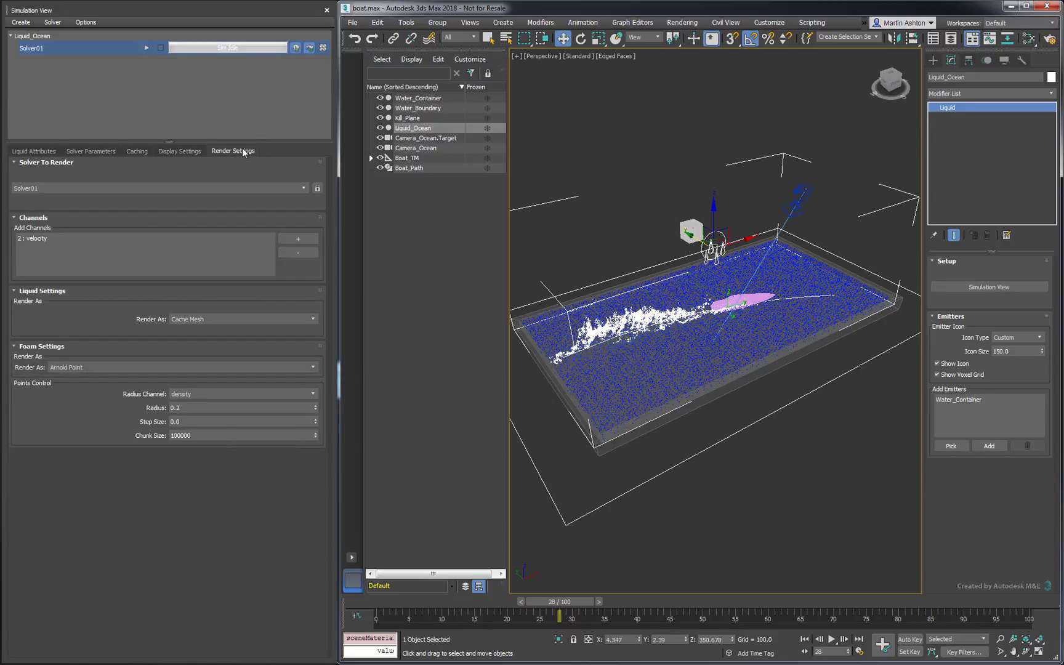
key(shift+q)
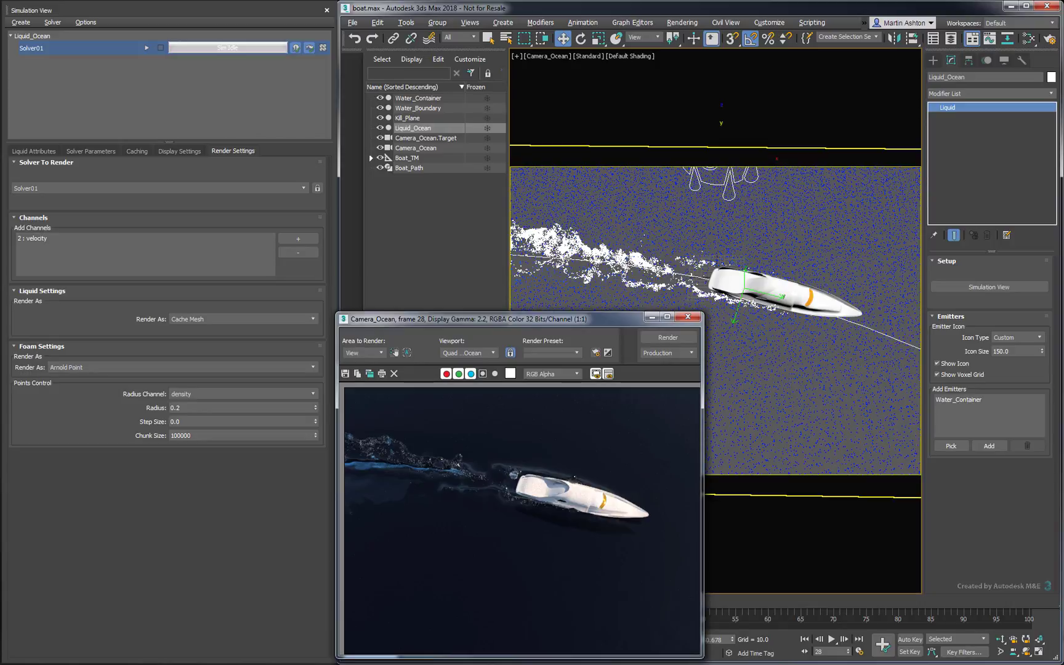
Step: Set the Size Channel of the foam particles to density in the solver's display settings
click(180, 151)
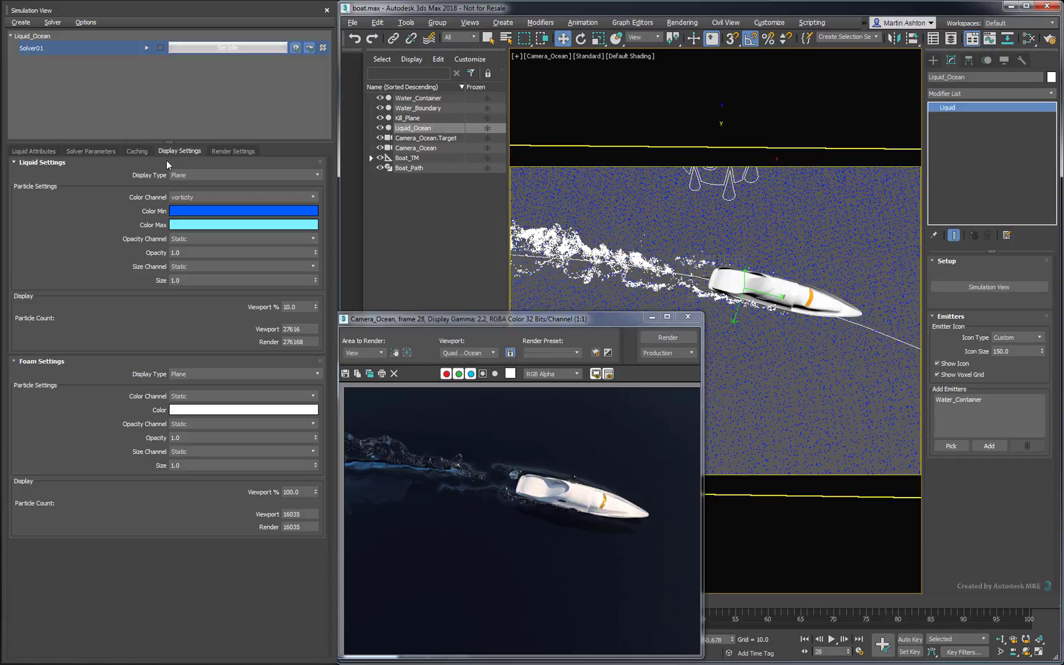
click(194, 452)
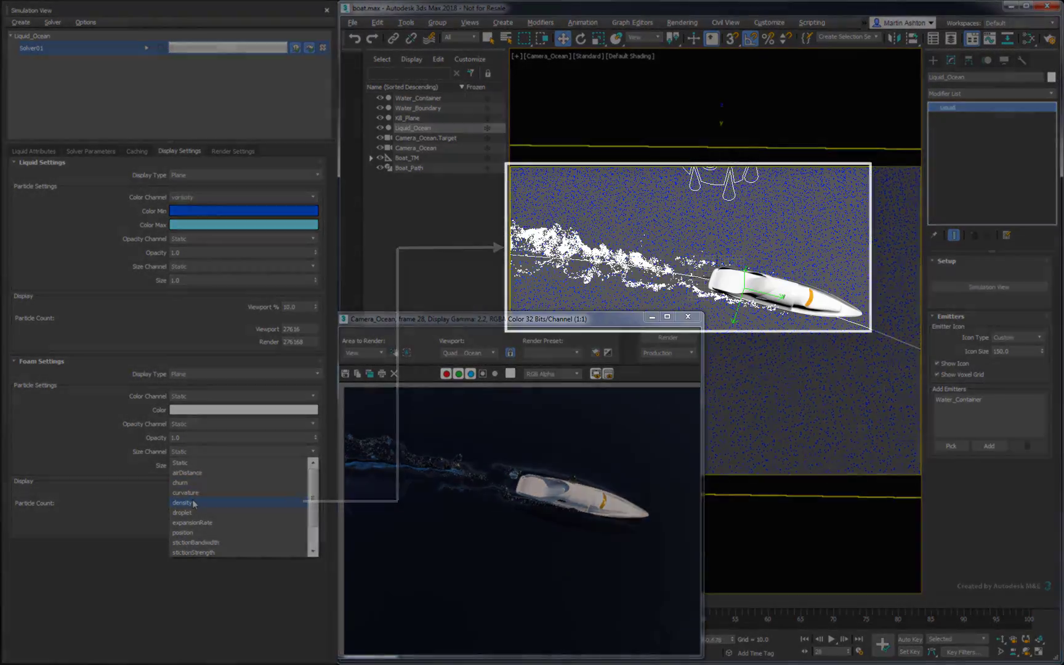
click(193, 503)
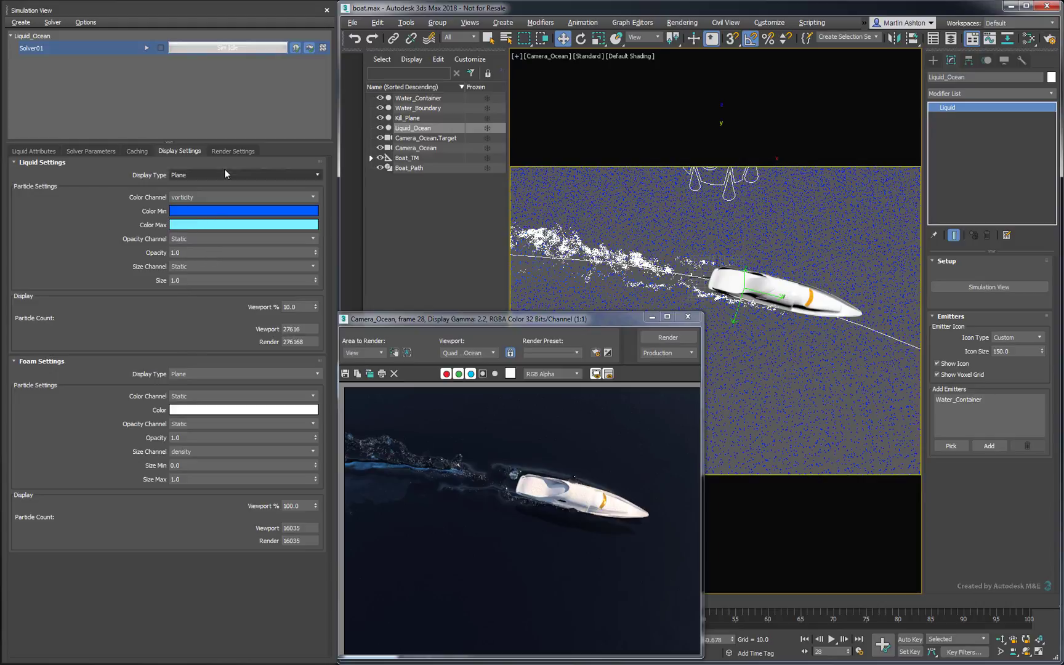
Step: Check the foam radius in the render settings and set the foam display's Size Max to the matching 0.2
click(232, 151)
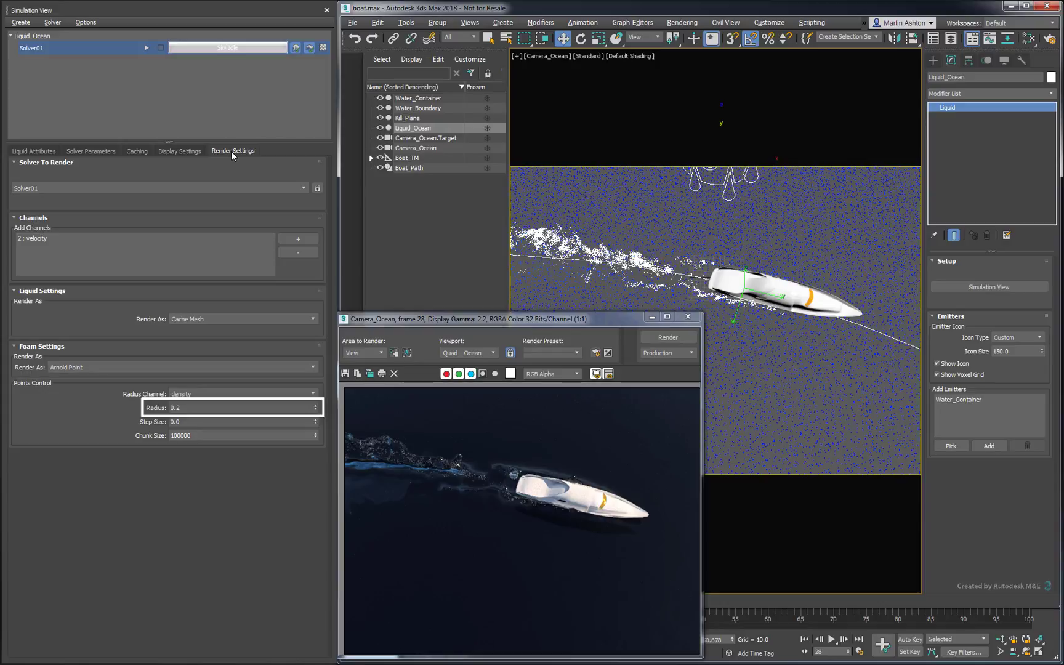
click(197, 153)
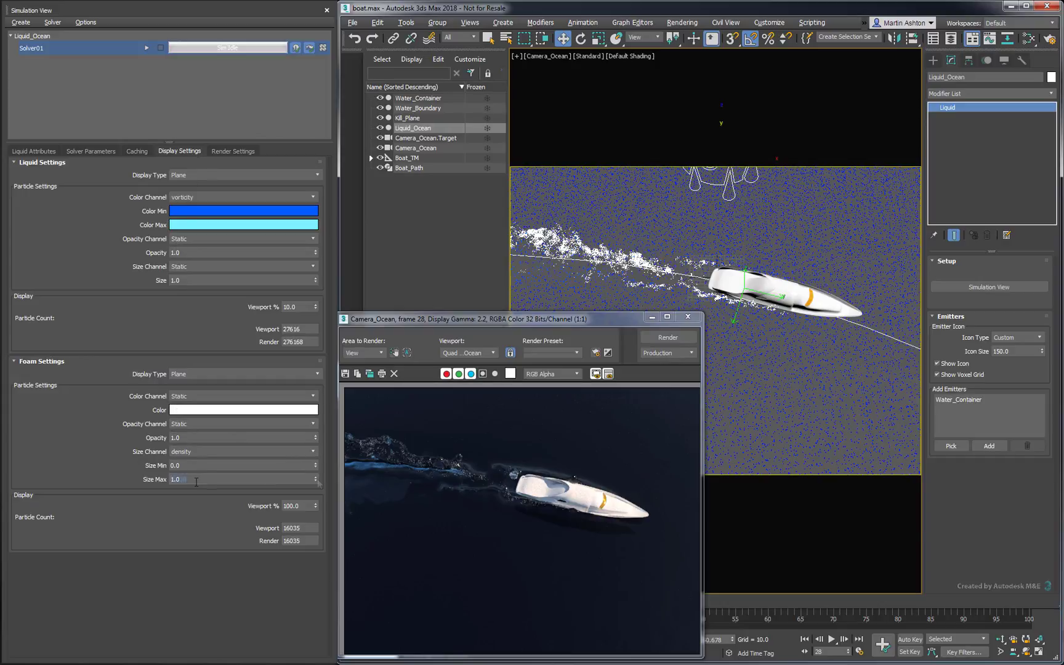
drag(316, 481, 300, 580)
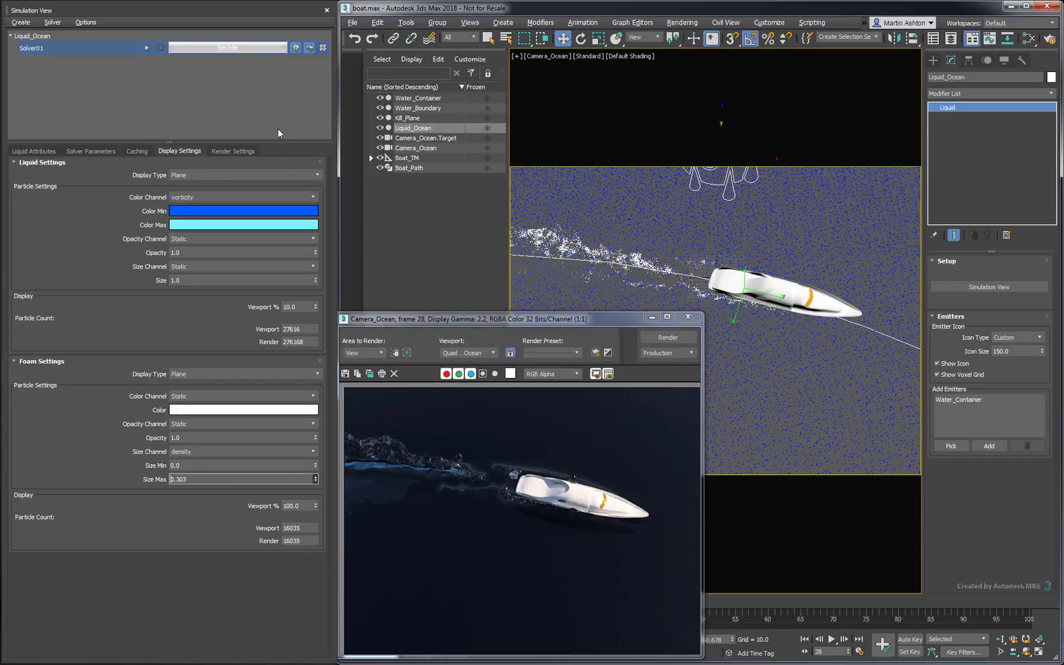
drag(315, 480, 239, 569)
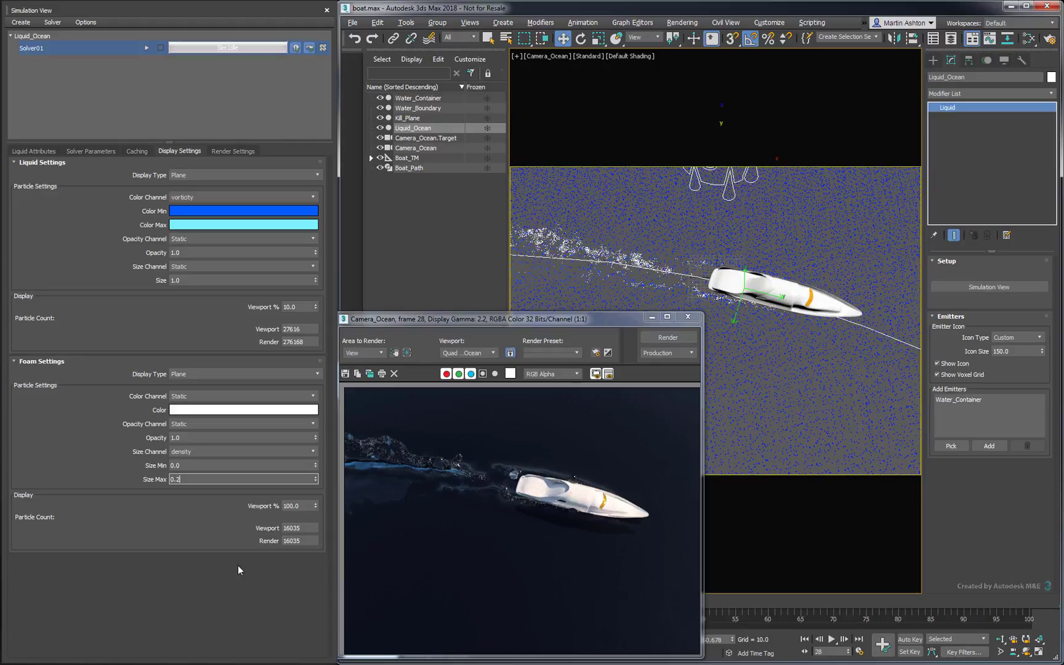
Step: Display 100% of the liquid particles in the viewport for comparison with the render and return the percentage to 10
click(301, 305)
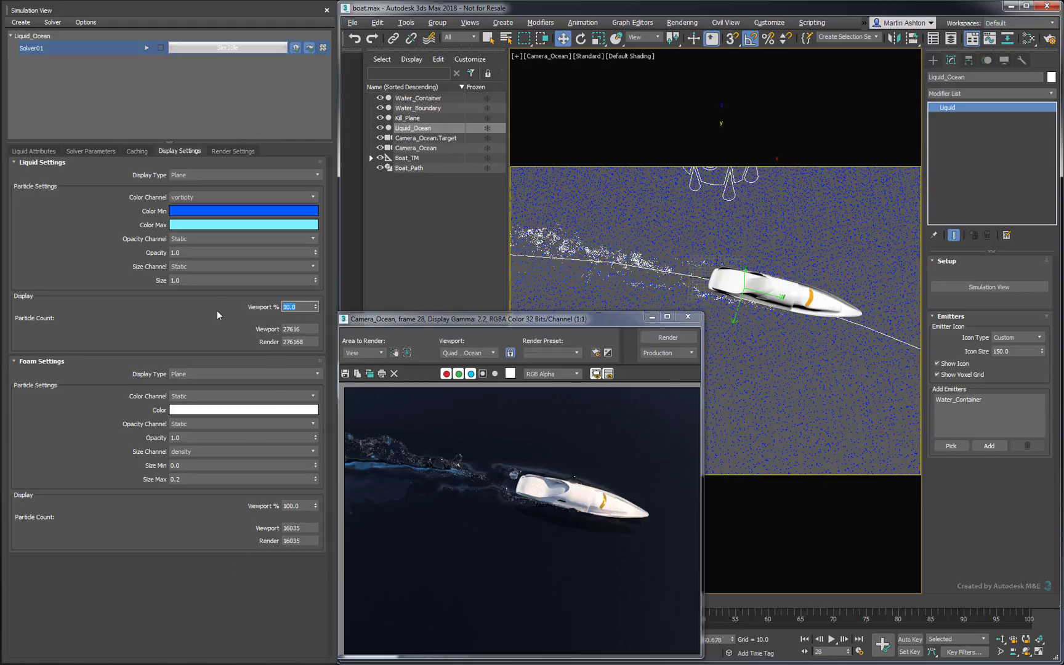
text(100)
key(Return)
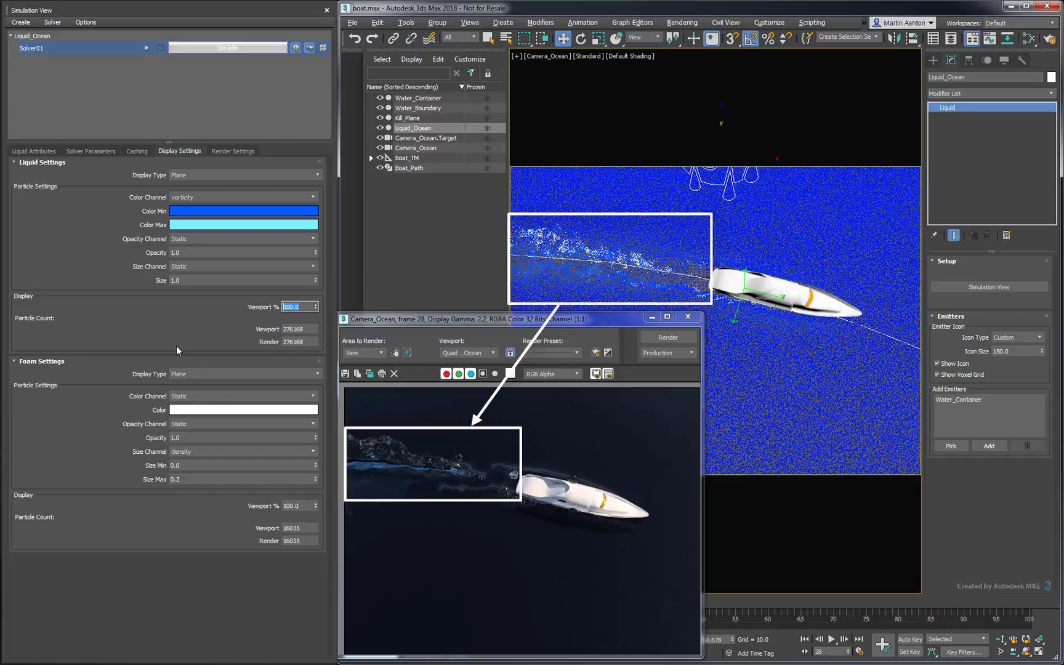
text(10)
key(Return)
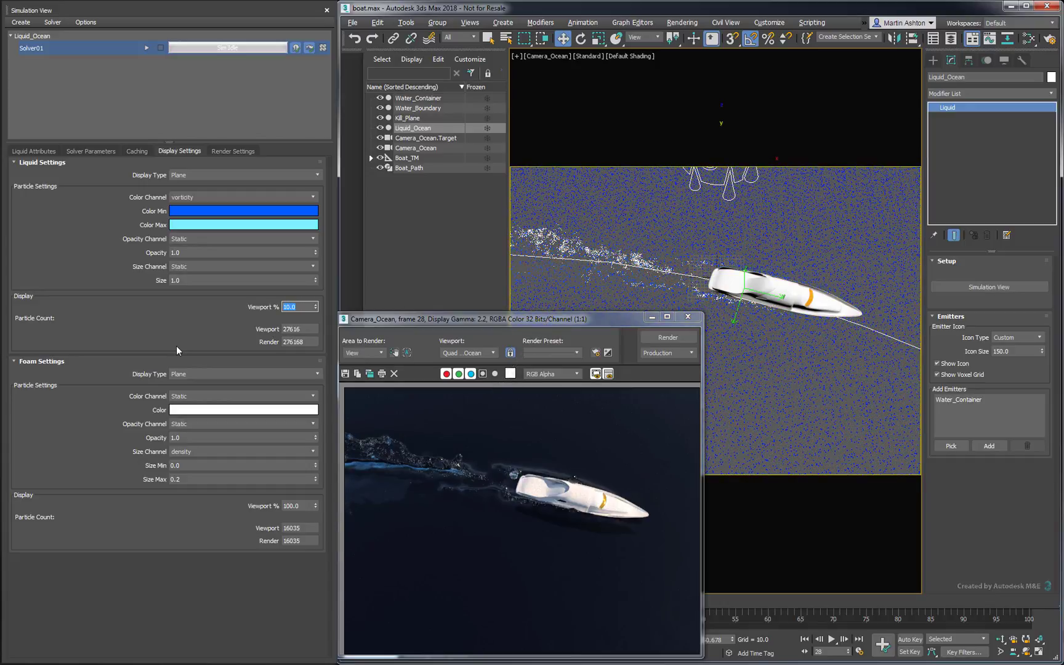
Step: Set both the foam display's Size Max and the foam's render radius to 1.0
drag(315, 479, 317, 469)
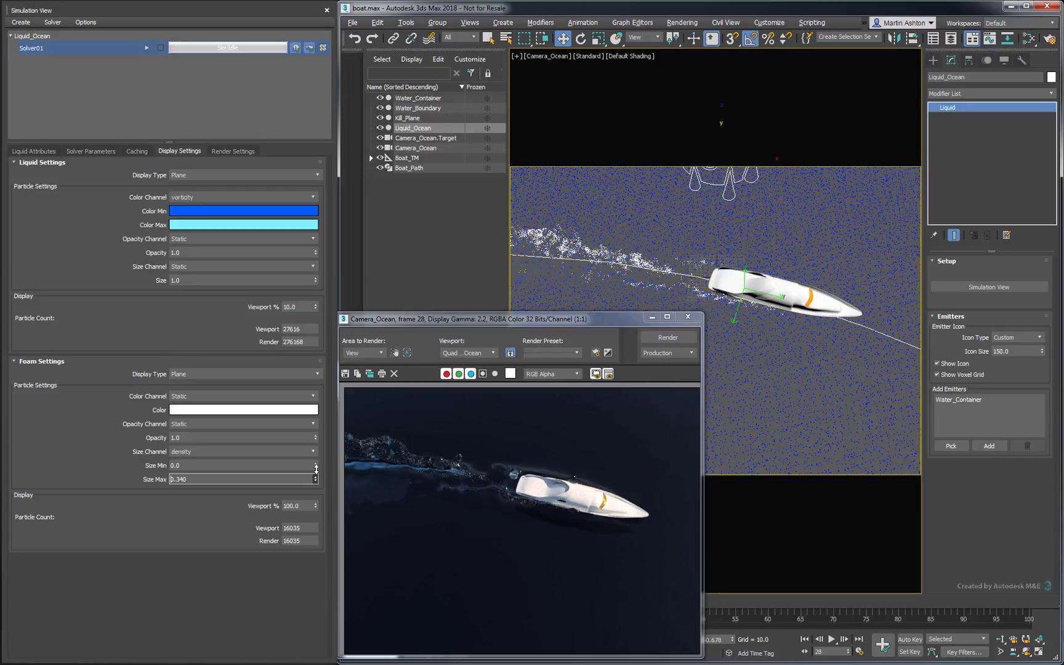
text(1.0)
key(Return)
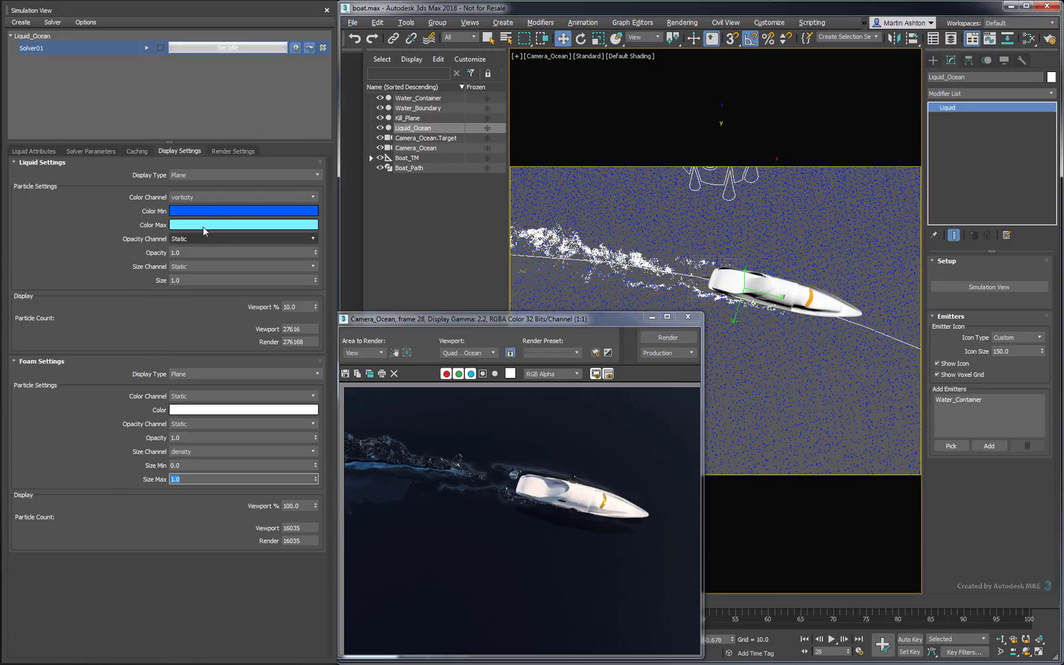
click(223, 153)
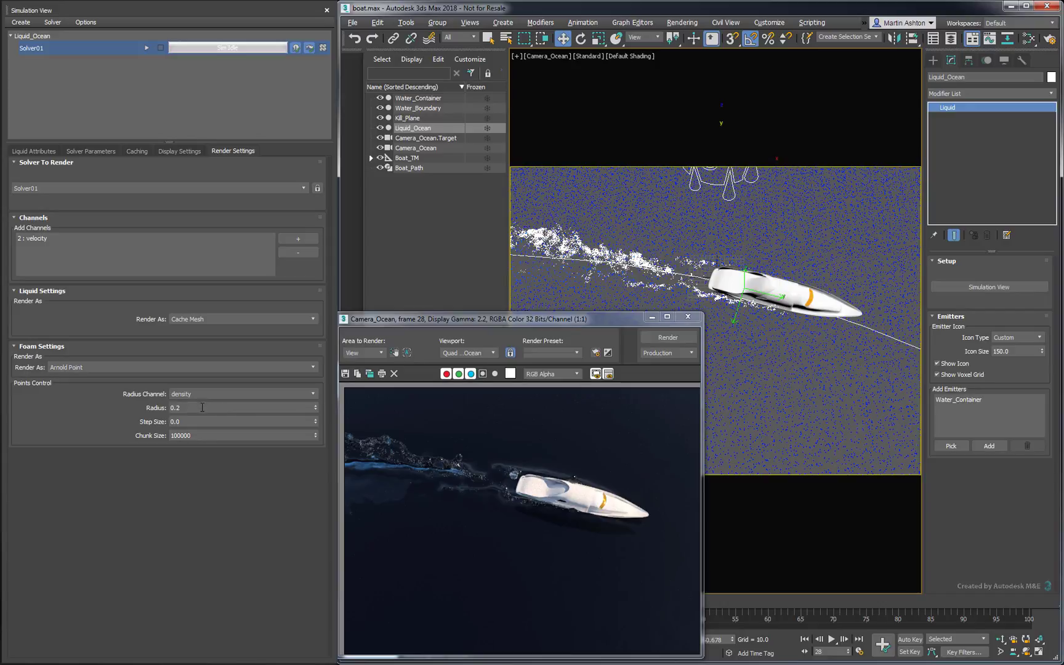
drag(315, 411, 317, 380)
text(1.0)
key(Return)
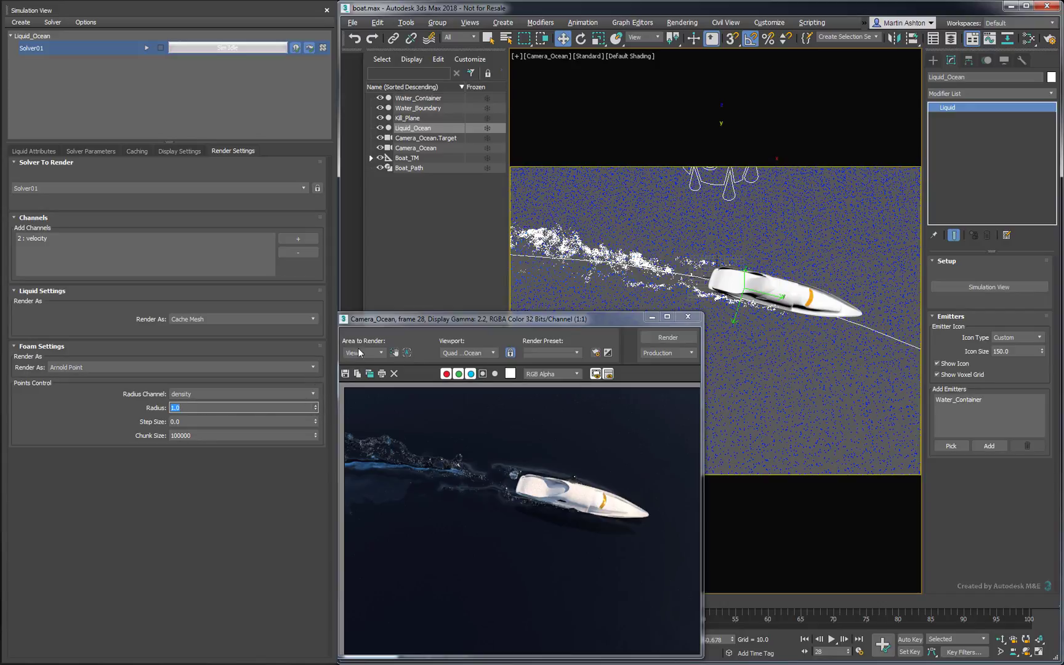
Step: Render the Camera_Ocean view again to examine the foam with its new radius and dismiss the rendered frame
drag(608, 322, 405, 139)
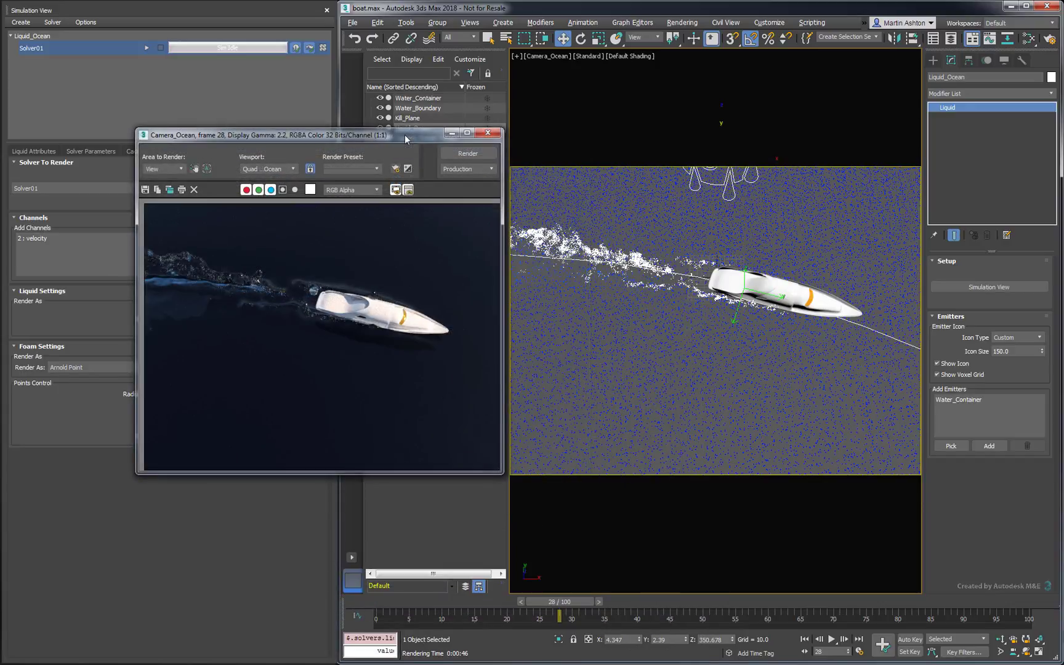
click(480, 153)
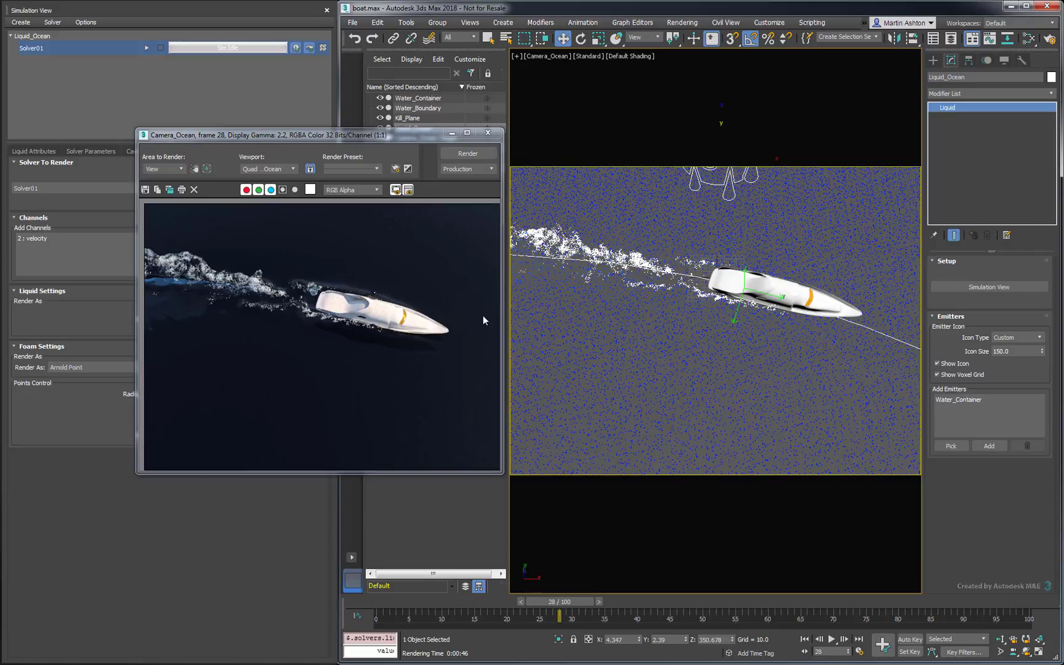
click(487, 133)
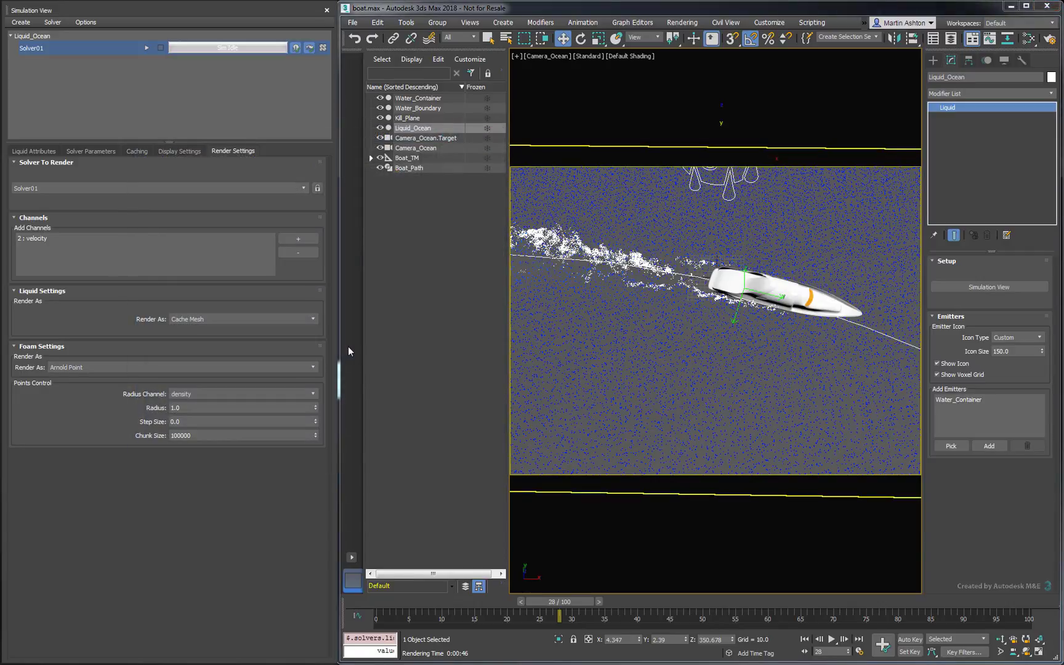
Step: Clone Solver01 and rename the copy as Solver_Hi_Res
right_click(102, 46)
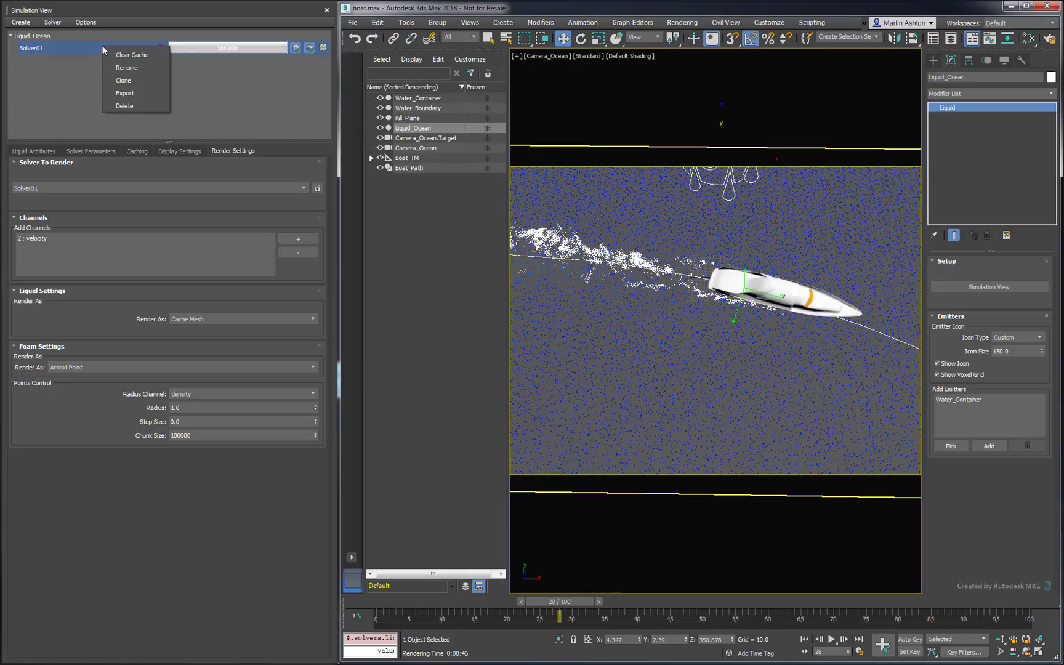
click(122, 84)
click(90, 64)
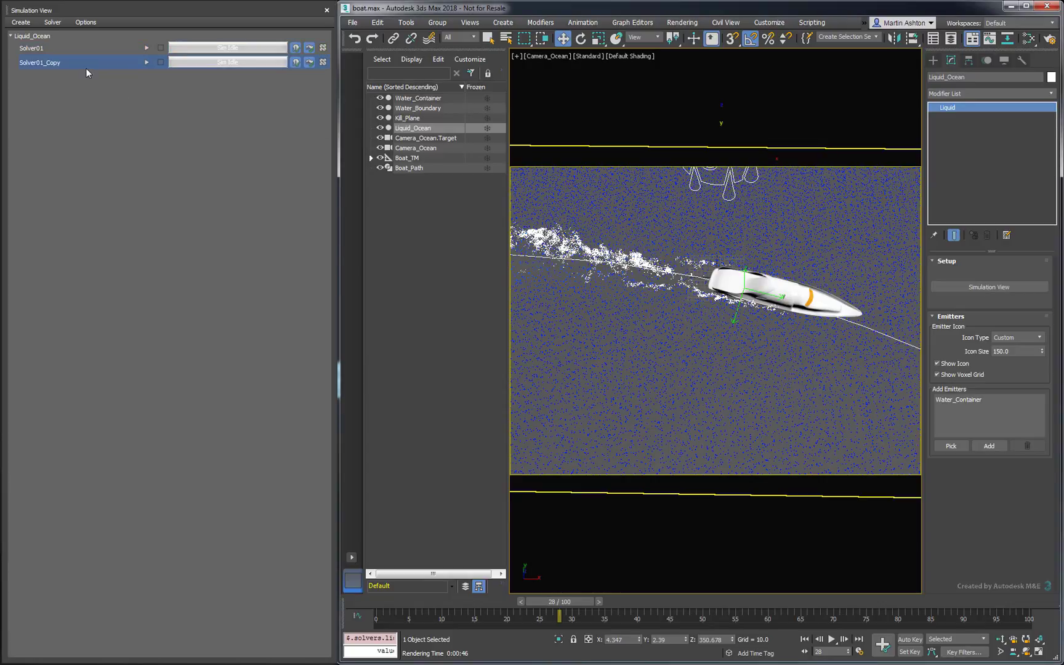
right_click(99, 62)
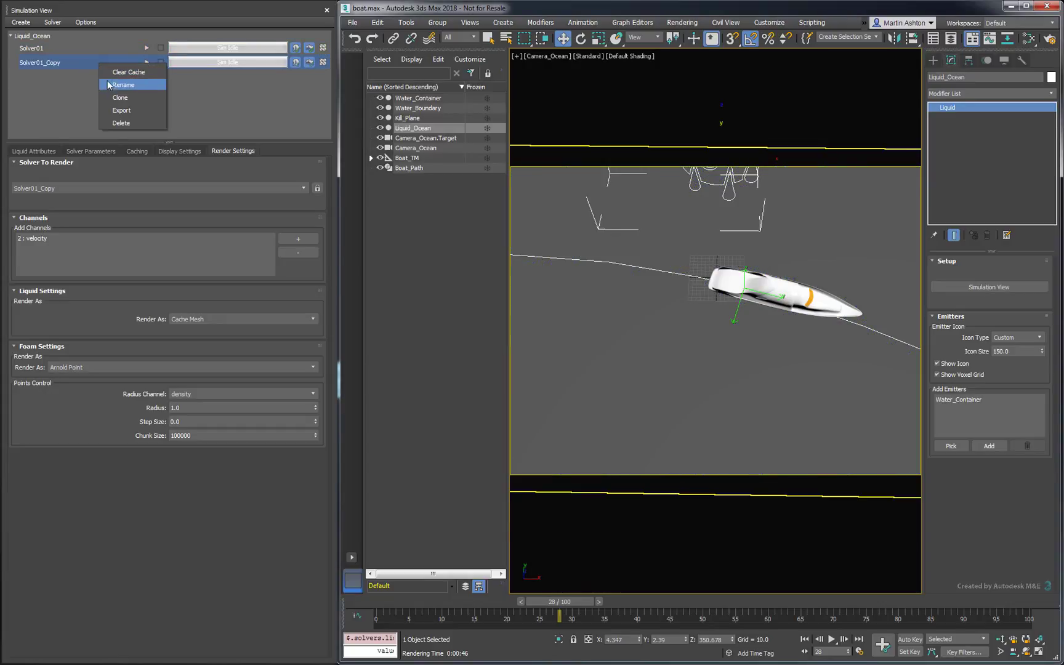
click(110, 85)
text(Solver_)
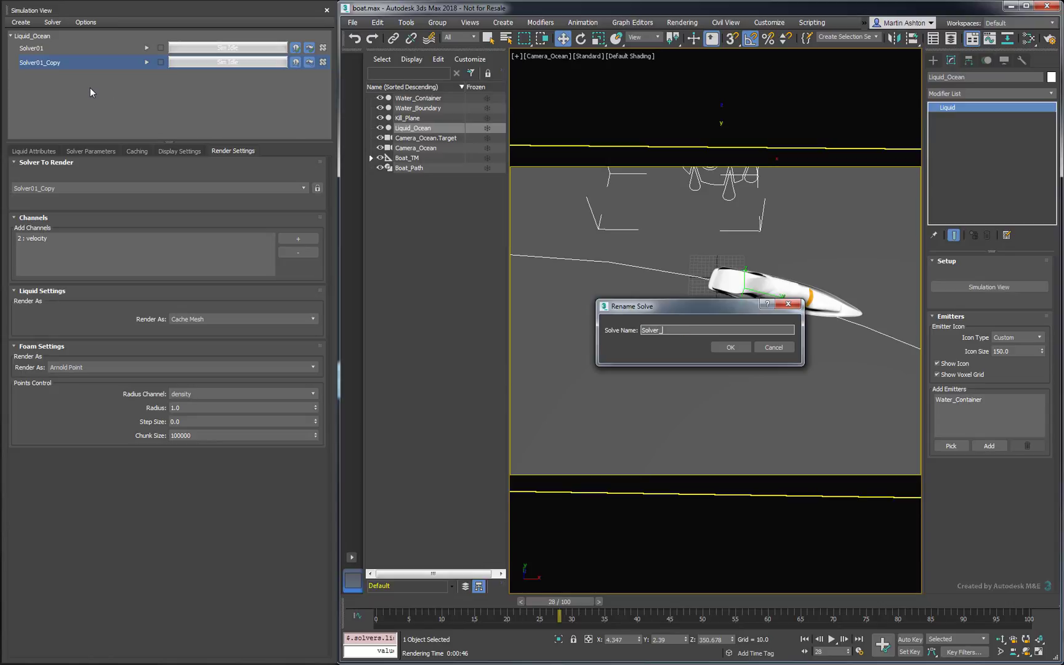
text(Hi_Res)
key(Return)
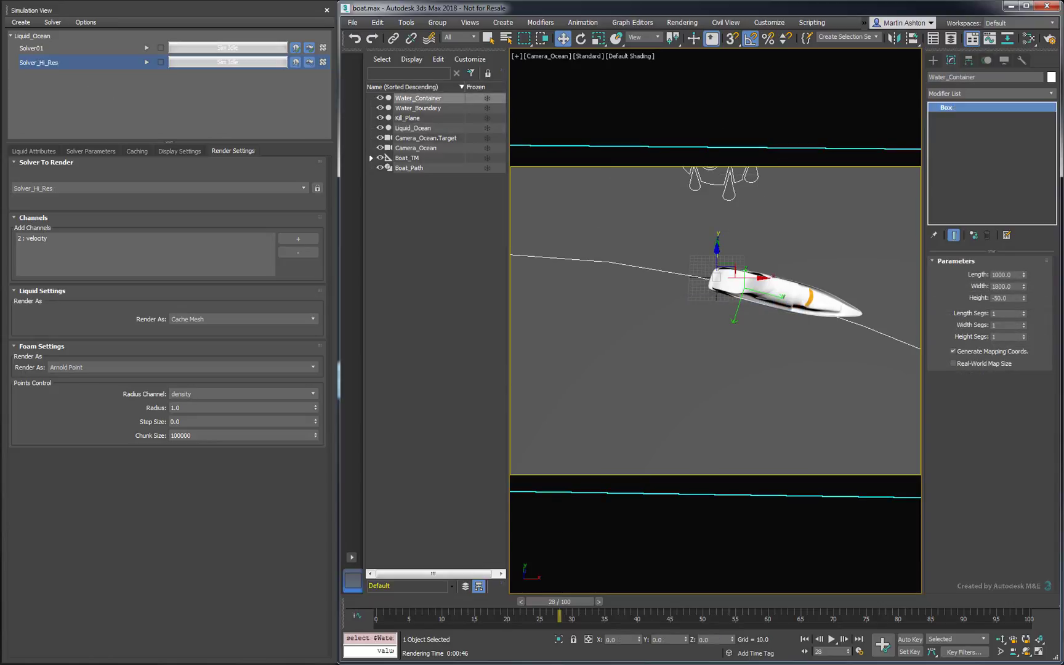
Step: Set the Master Voxel Size of Solver_Hi_Res to 4.0 and run its simulation
click(91, 151)
double_click(209, 284)
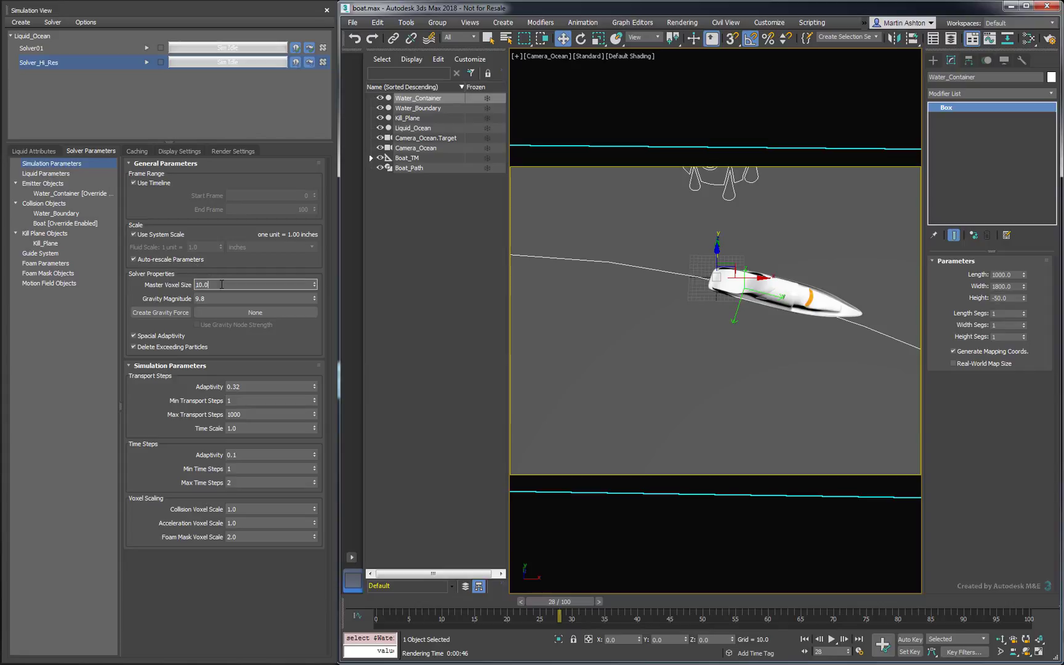
text(4)
key(Return)
click(147, 62)
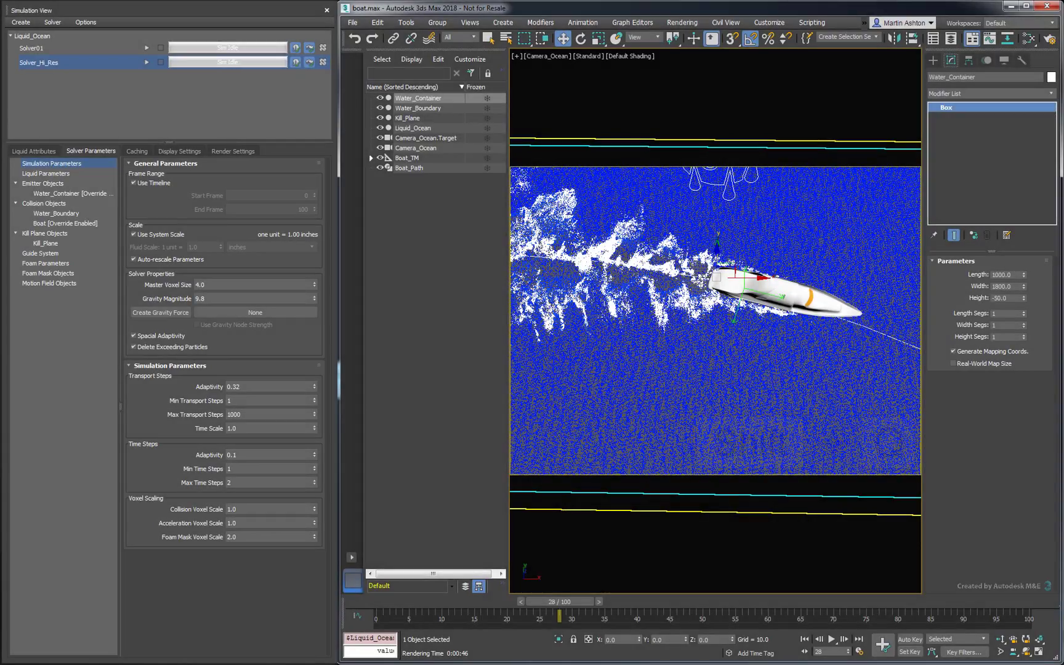
Step: Render frame 28 with the high-resolution simulation and create an AVI preview animation of the Camera_Ocean viewport
key(shift+q)
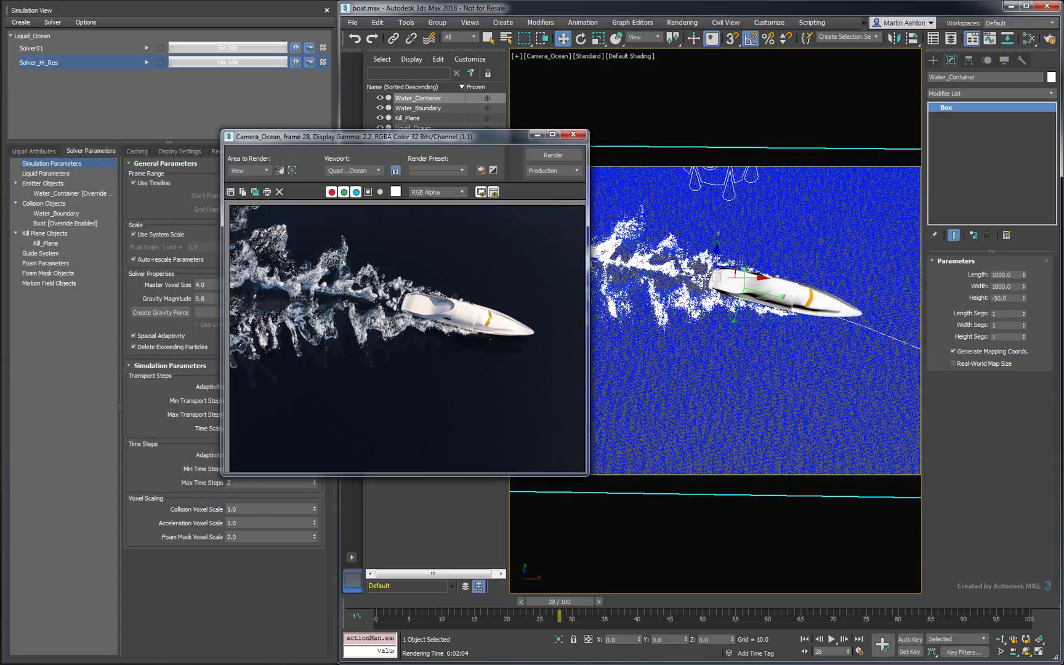
key(Escape)
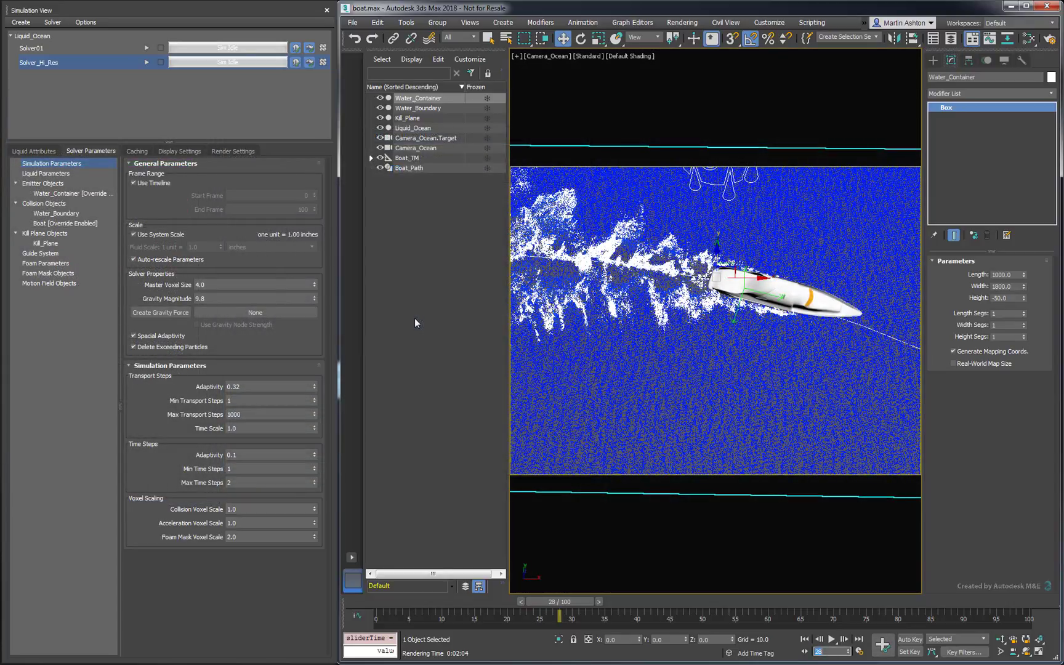
click(407, 22)
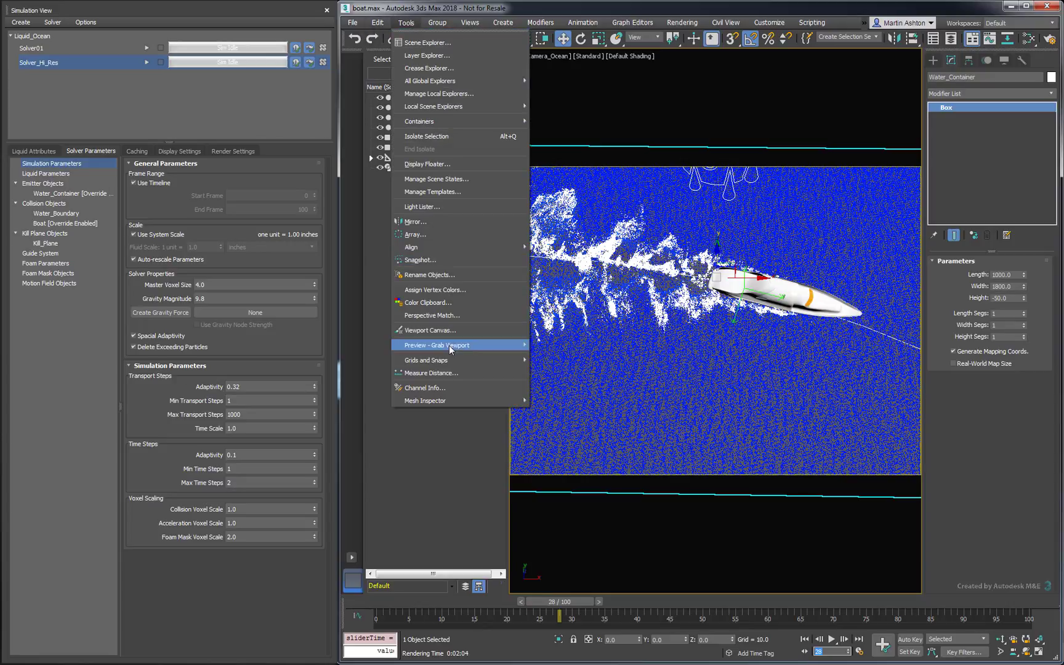
mouse_move(449, 345)
click(564, 353)
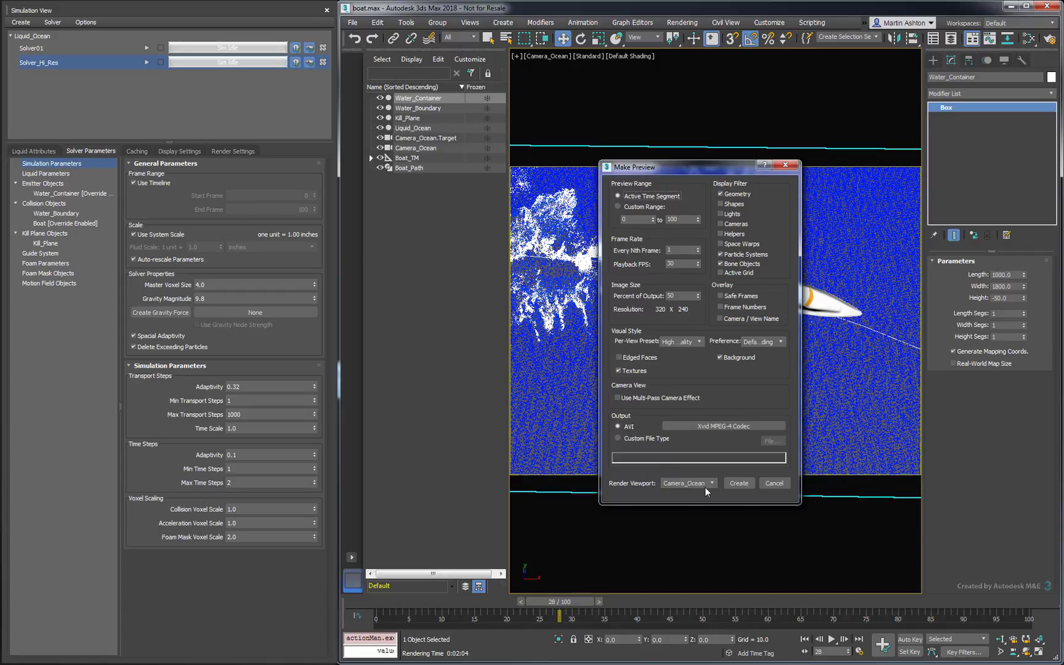
click(743, 484)
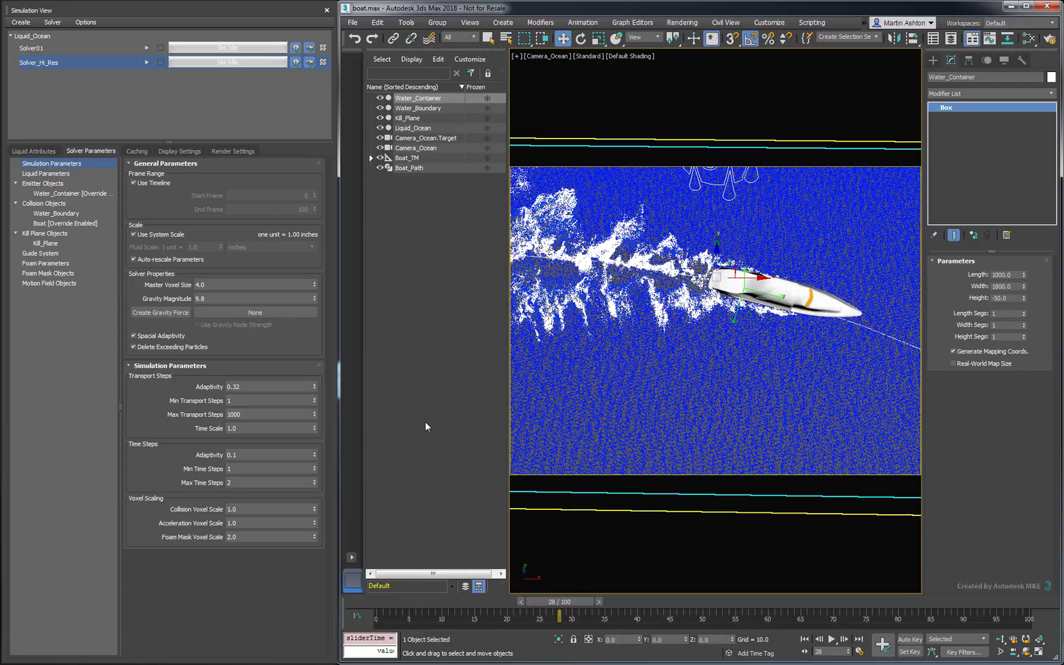
Step: Switch Solver_Hi_Res's foam properties to Advanced mode, set the Dissipation Rate to 2.0 and rerun the solve with the cache cleared
click(80, 264)
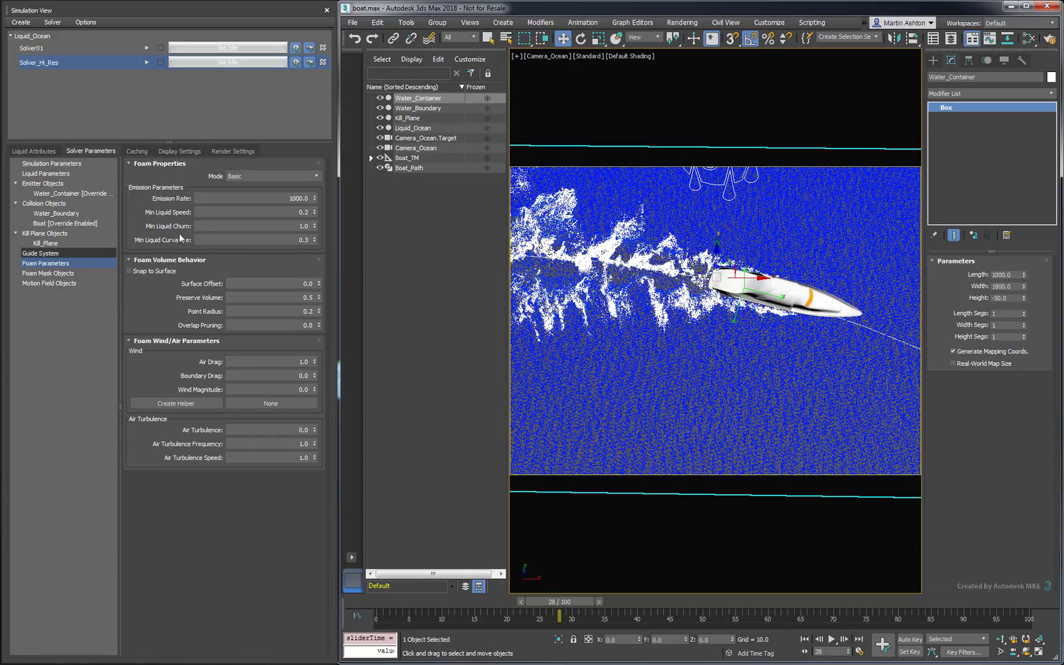
click(254, 178)
click(242, 197)
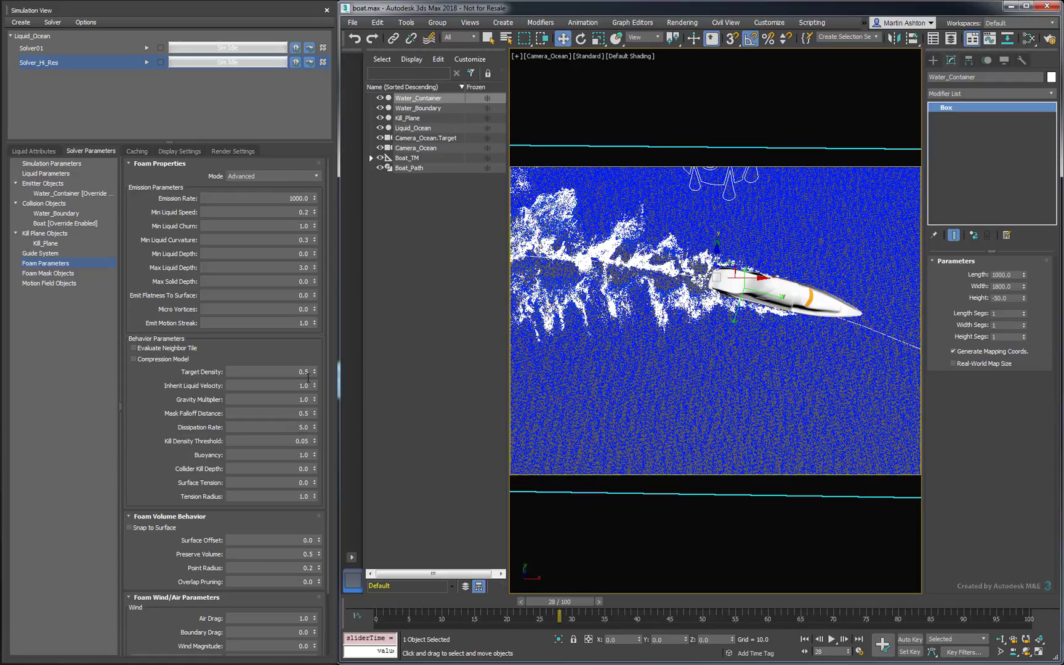
double_click(285, 427)
text(2)
key(Return)
click(147, 62)
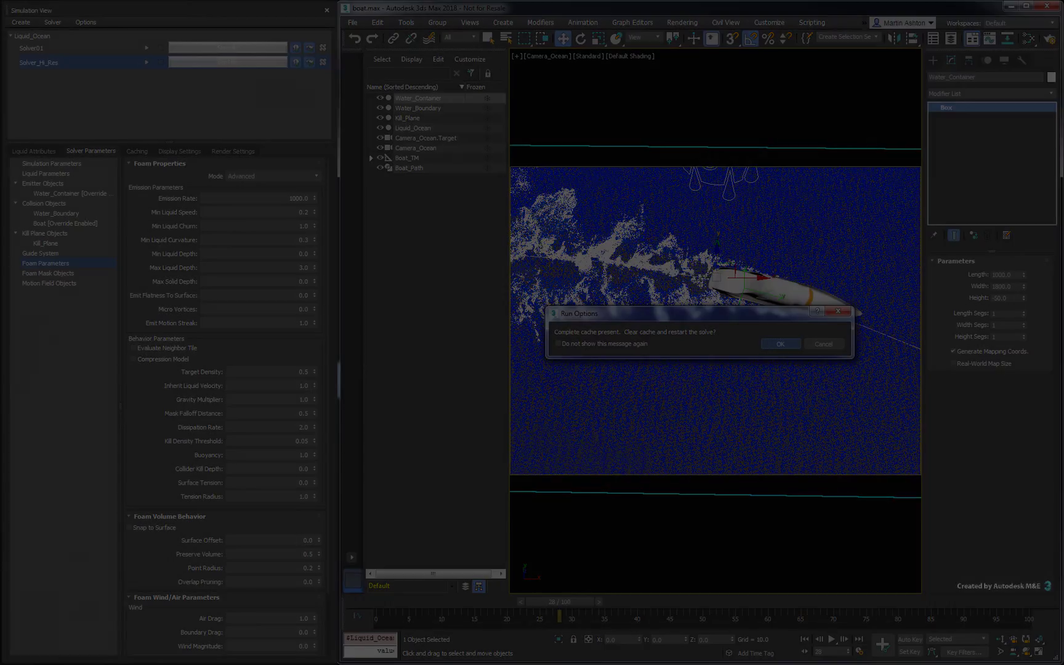
click(780, 343)
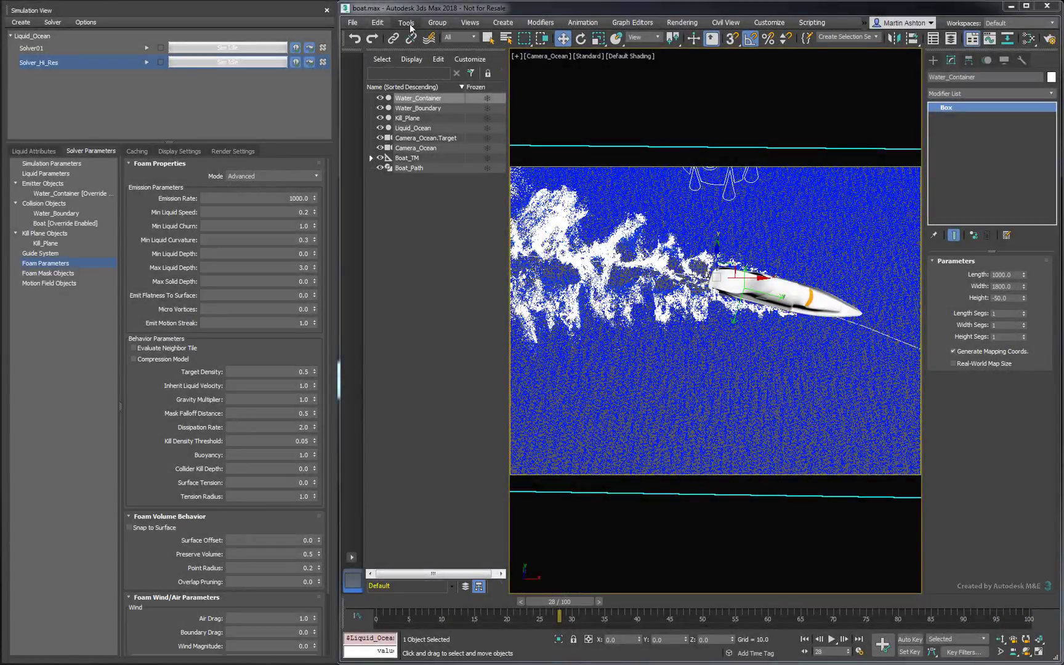
Step: Create another preview animation of the Camera_Ocean viewport over the active time segment for the re-solved foam
click(408, 23)
mouse_move(454, 346)
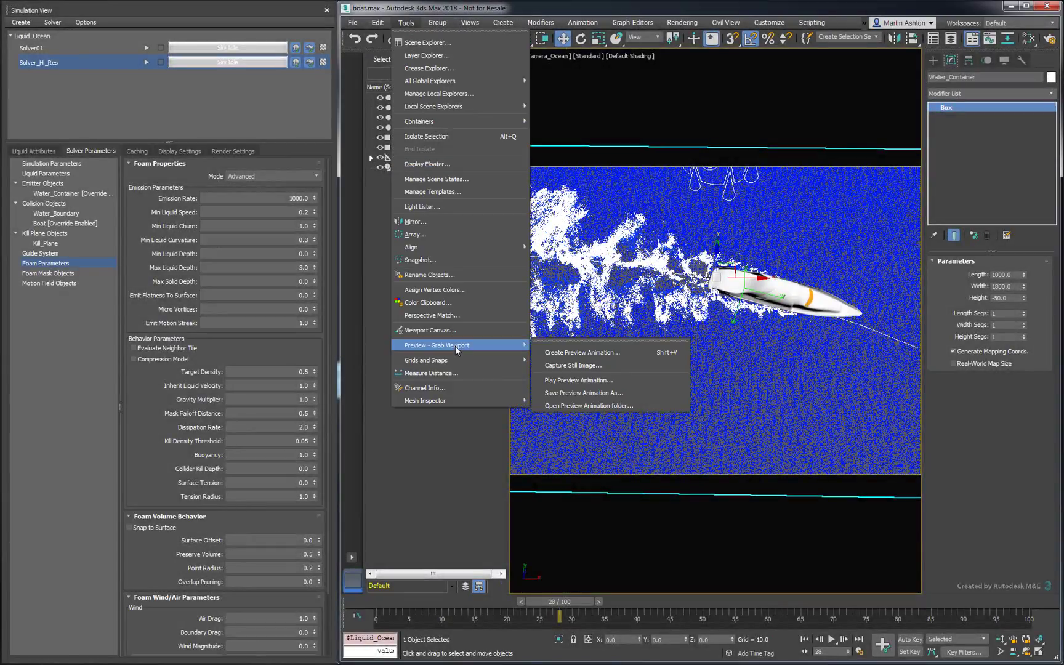
click(572, 348)
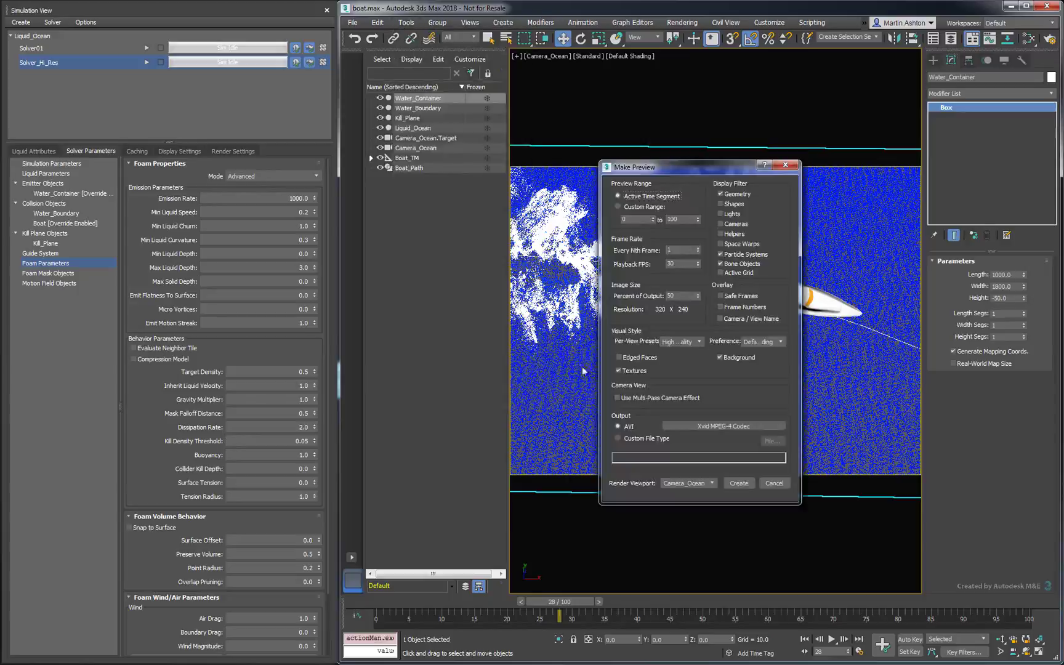
click(738, 482)
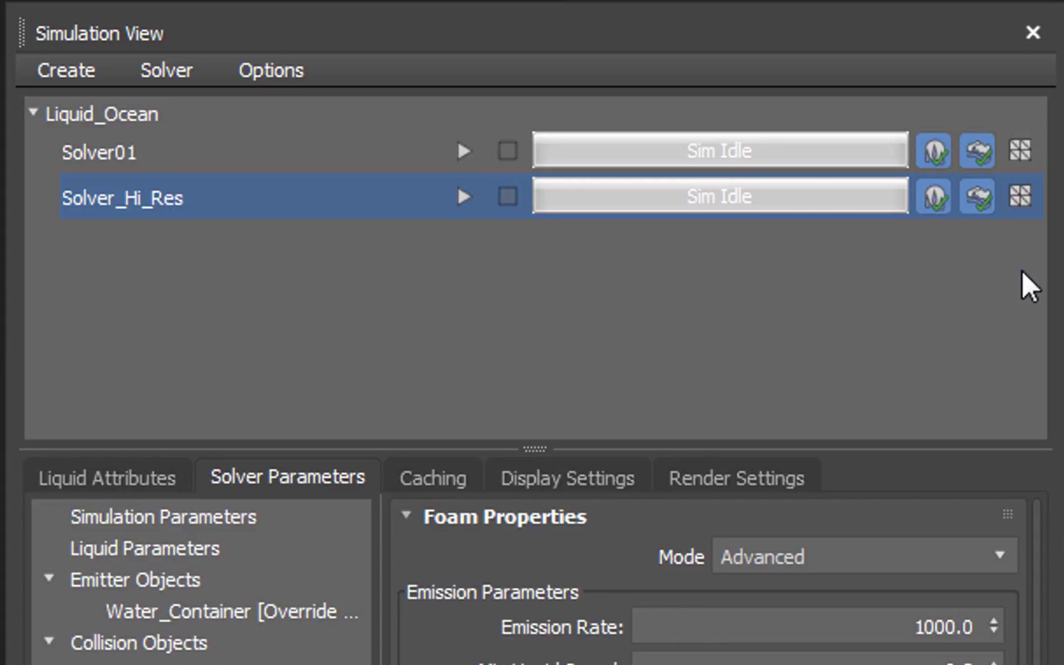
Step: Disable liquid solving for Solver_Hi_Res and enable its mesh solving
click(933, 197)
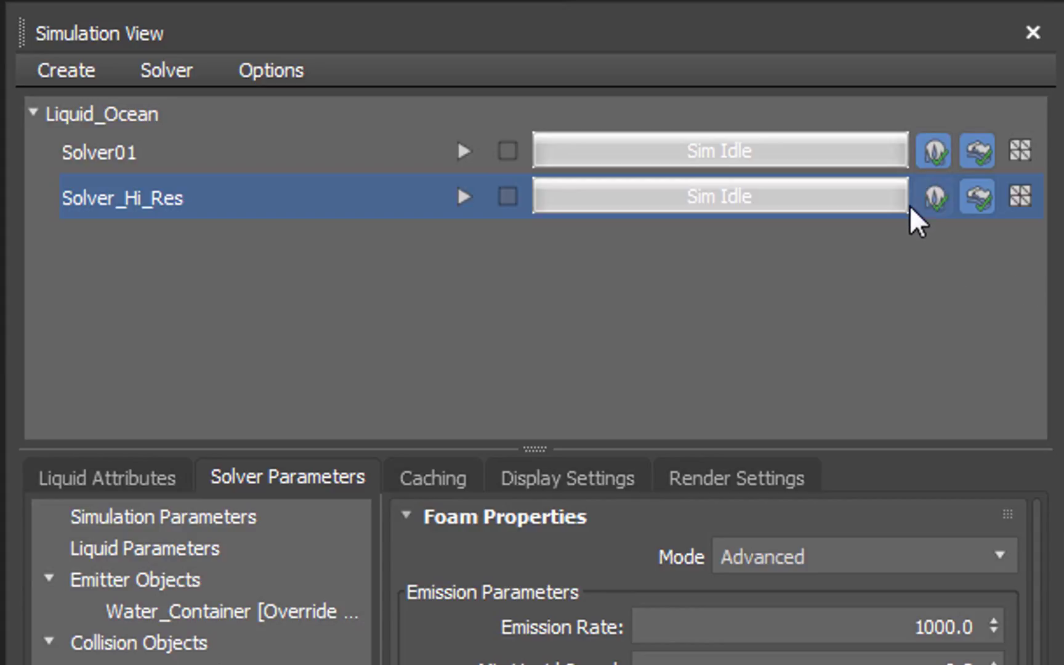
click(1021, 196)
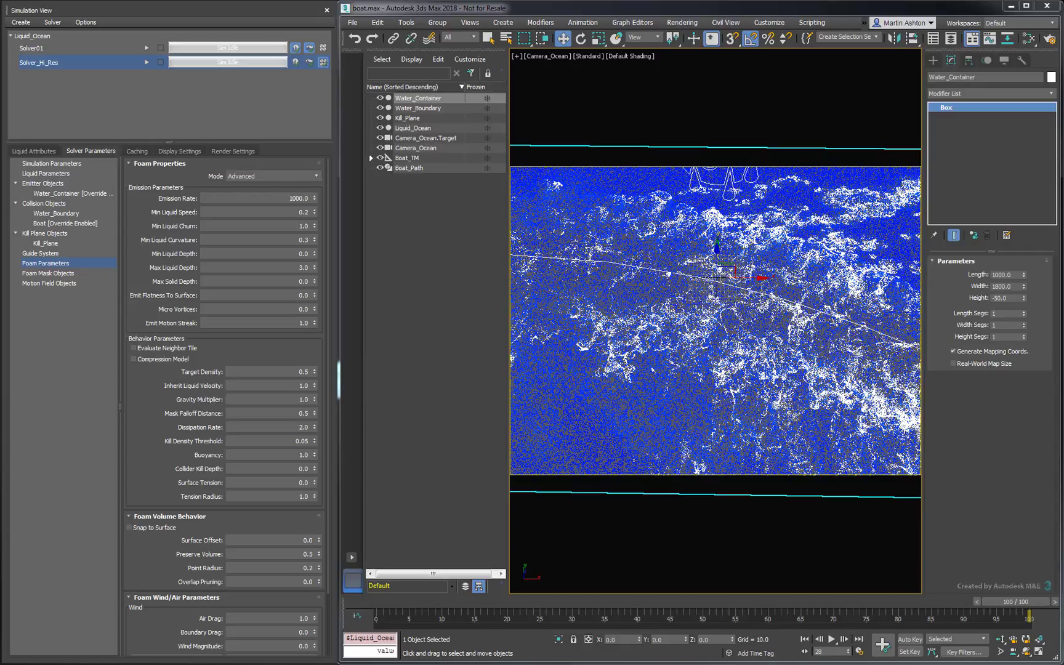
Step: Render the Camera_Ocean view with Arnold over the active time segment, frames 0 to 100, with file saving enabled
key(F10)
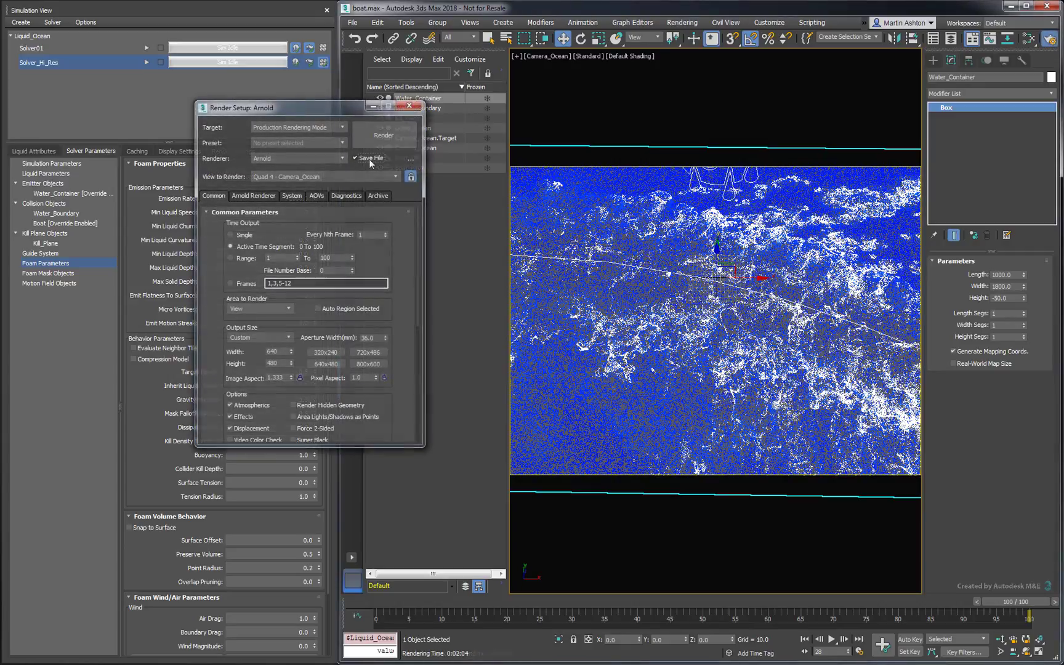
click(394, 135)
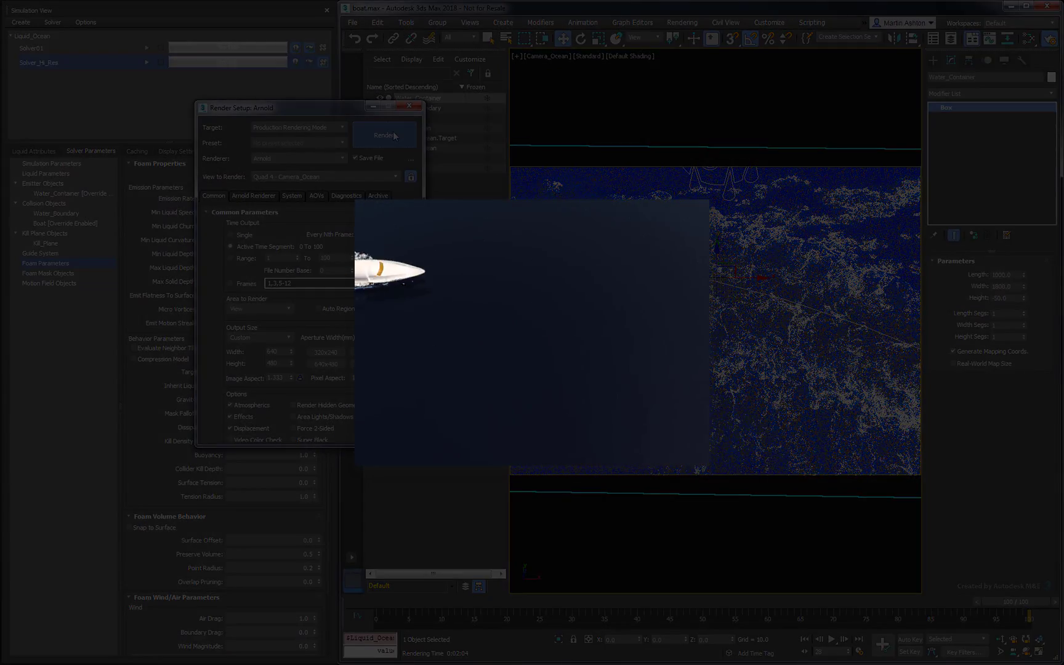